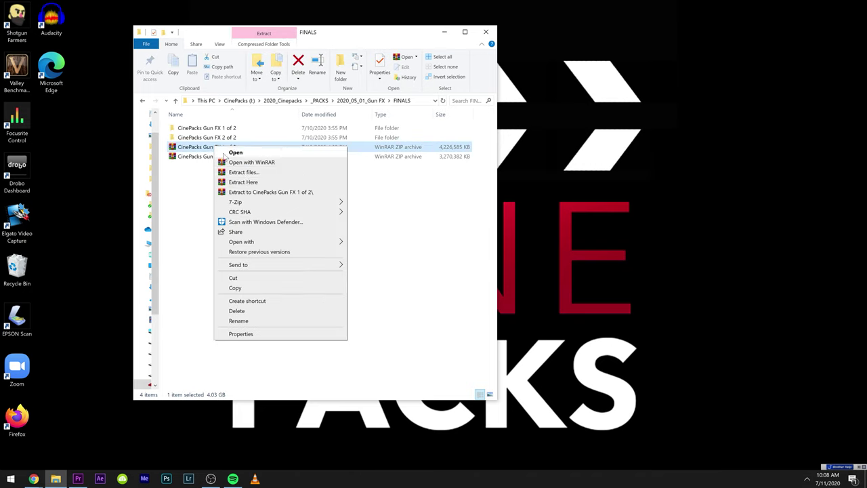
Step: Inspect the contents of the CinePacks Gun FX 1 of 2 and CinePacks Gun FX 2 of 2 folders
{"action": "mouse_move", "coordinate": [271, 202]}
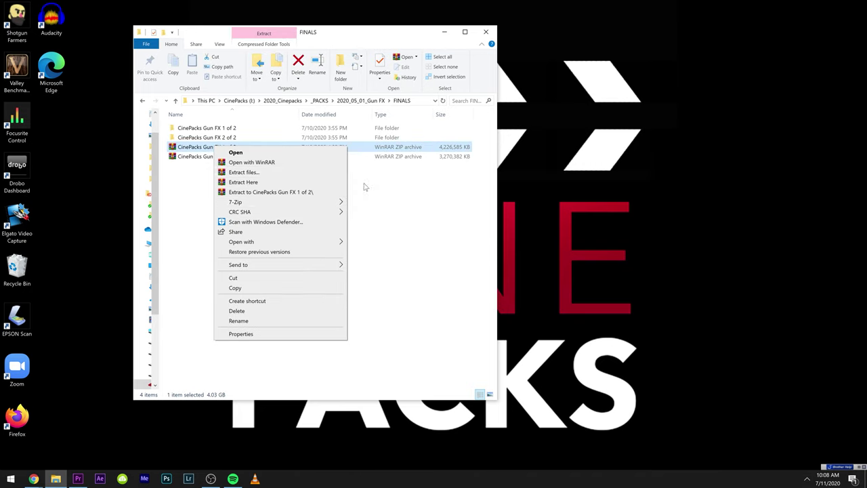
{"action": "left_click", "coordinate": [300, 182]}
{"action": "double_click", "coordinate": [200, 128]}
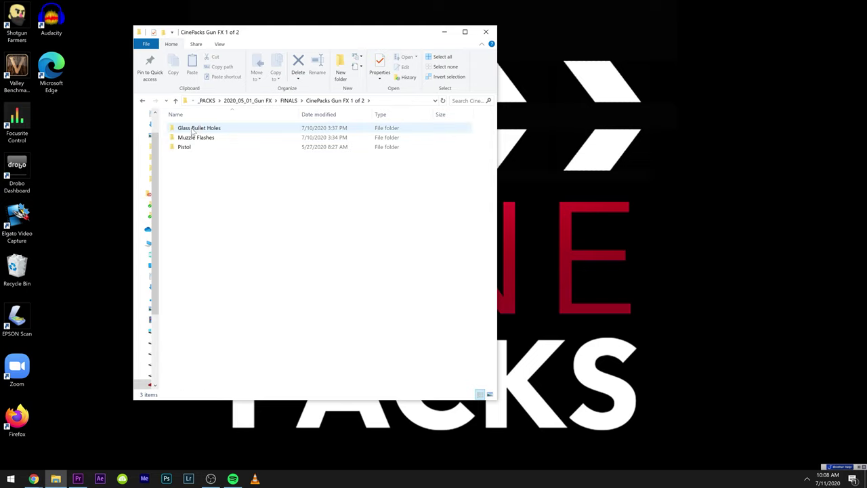
{"action": "left_click", "coordinate": [194, 130]}
{"action": "left_click", "coordinate": [193, 139]}
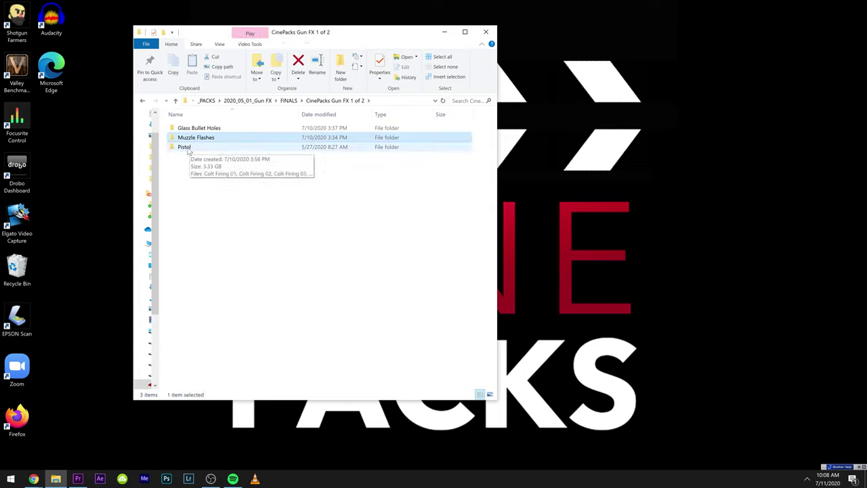
{"action": "left_click", "coordinate": [187, 148]}
{"action": "left_click", "coordinate": [288, 101]}
{"action": "double_click", "coordinate": [185, 138]}
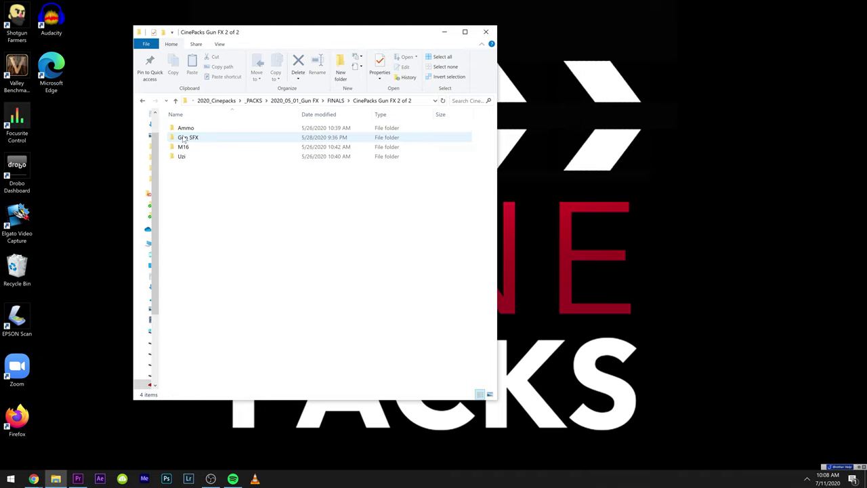
{"action": "left_click", "coordinate": [201, 137]}
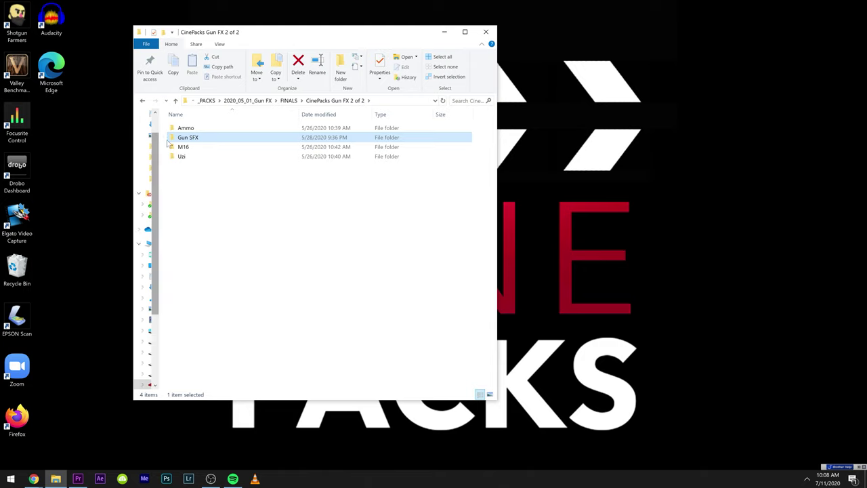
Step: Import the Glass Bullet Holes, Muzzle Flashes and Pistol folders from CinePacks Gun FX 1 of 2 into the Premiere Pro project
{"action": "left_click", "coordinate": [291, 101]}
{"action": "double_click", "coordinate": [241, 128]}
{"action": "left_click_drag", "start_coordinate": [212, 204], "coordinate": [214, 428]}
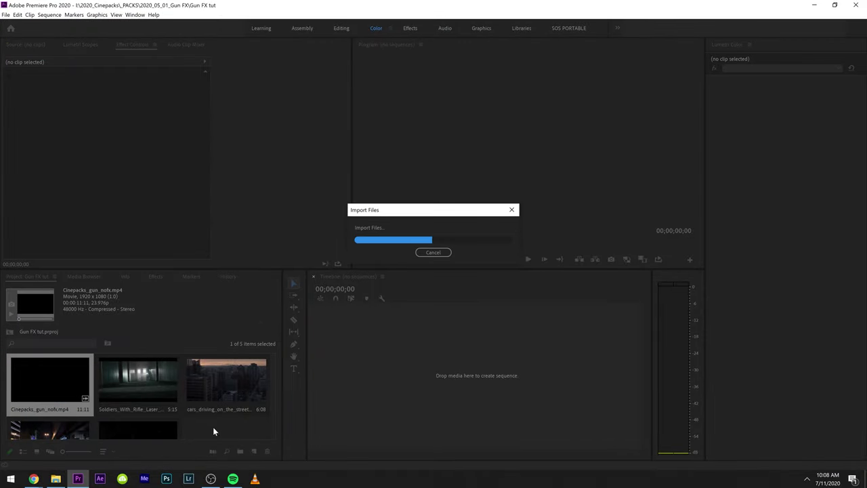
Step: Import the Ammo, Gun SFX, M16 and Uzi folders from CinePacks Gun FX 2 of 2 into the Premiere Pro project
{"action": "left_click", "coordinate": [55, 479]}
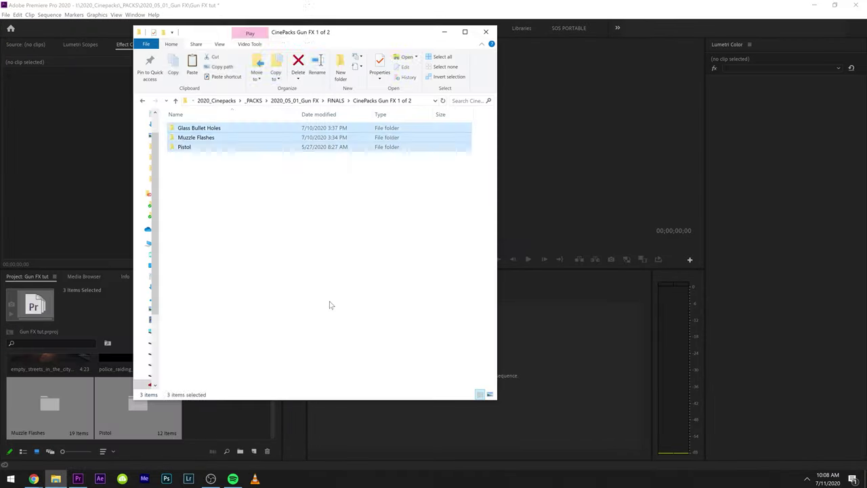
{"action": "left_click", "coordinate": [328, 263]}
{"action": "left_click", "coordinate": [336, 101]}
{"action": "double_click", "coordinate": [217, 138]}
{"action": "left_click_drag", "start_coordinate": [216, 199], "coordinate": [197, 121]}
{"action": "left_click_drag", "start_coordinate": [190, 141], "coordinate": [210, 419]}
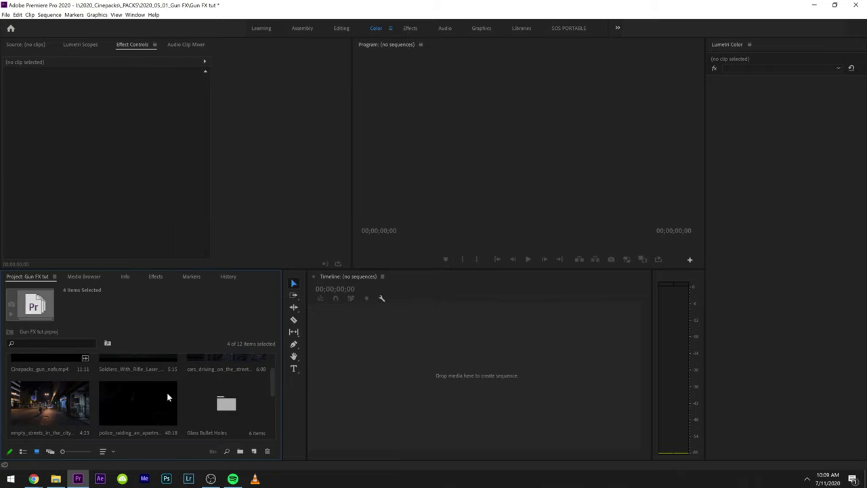
Step: Create a sequence from the empty_streets_in_the_city_at_night clip and sort the project items by name
{"action": "scroll", "coordinate": [168, 392], "scroll_direction": "down", "scroll_amount": 1}
{"action": "left_click_drag", "start_coordinate": [48, 391], "coordinate": [425, 375]}
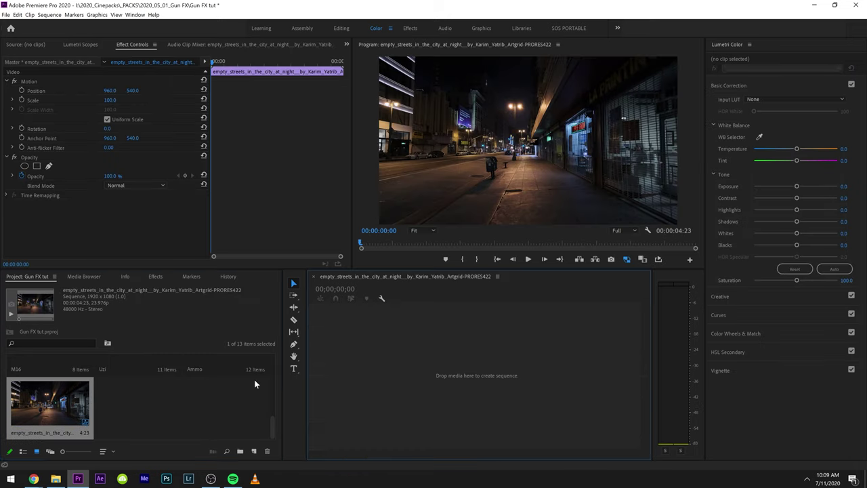
{"action": "left_click", "coordinate": [103, 451]}
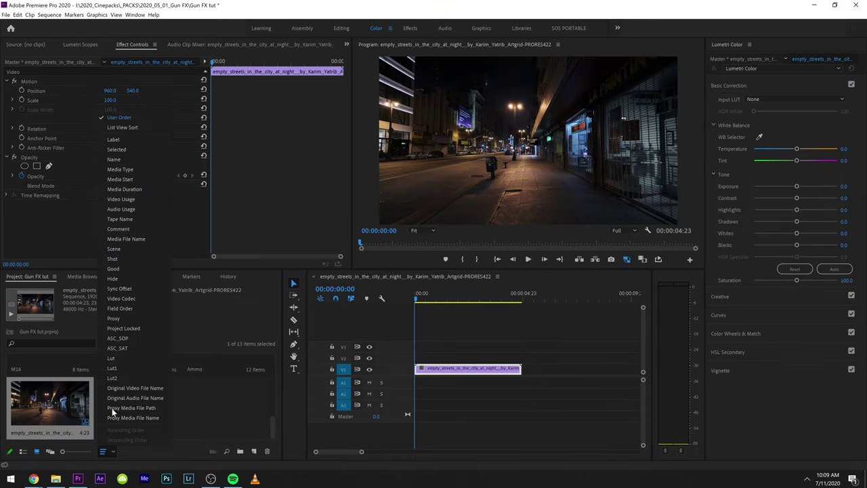
{"action": "left_click", "coordinate": [118, 160]}
Step: Preview Bullets Spinning 01.mov from the gun fx Ammo bin and turn on the transparency grid for the source preview
{"action": "key", "text": "grave"}
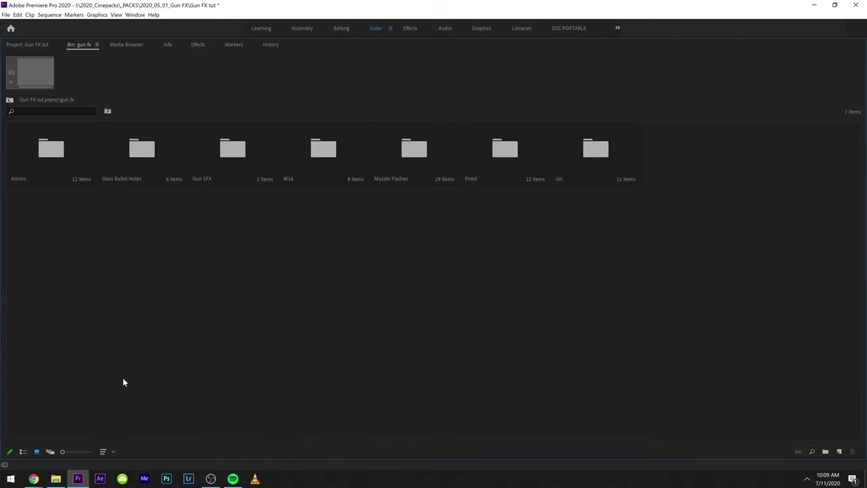
{"action": "key", "text": "grave"}
{"action": "double_click", "coordinate": [31, 393]}
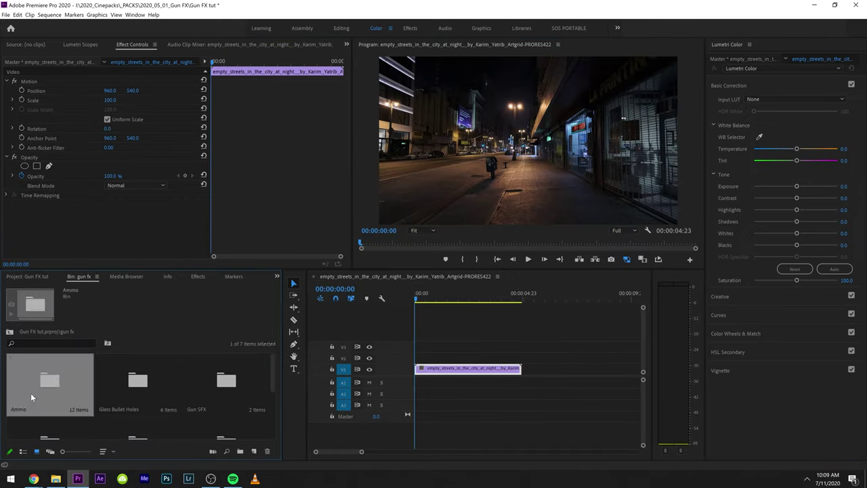
{"action": "double_click", "coordinate": [25, 386]}
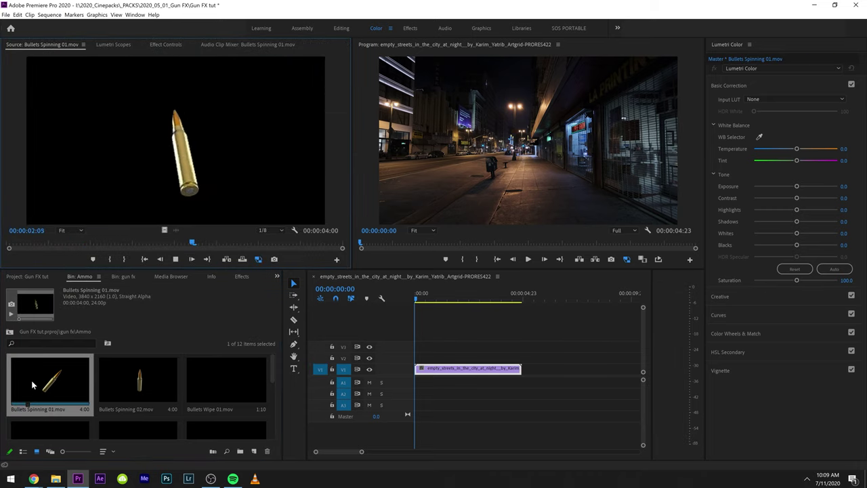
{"action": "left_click", "coordinate": [294, 230]}
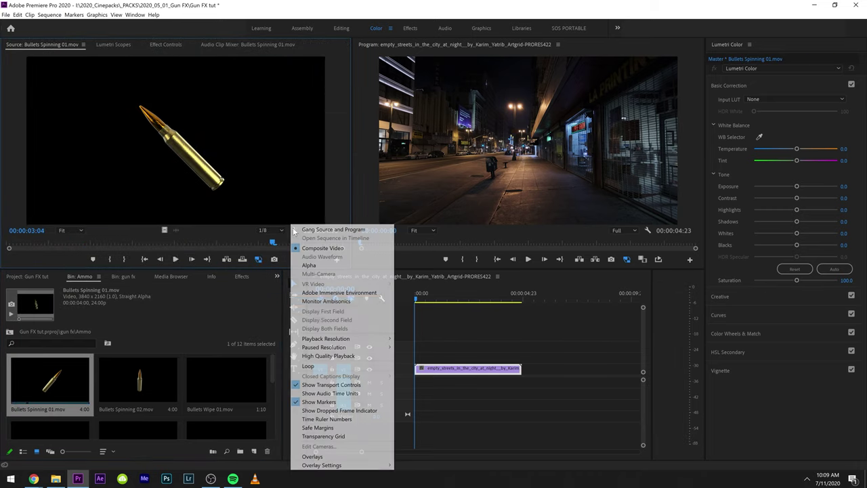
{"action": "left_click", "coordinate": [323, 435]}
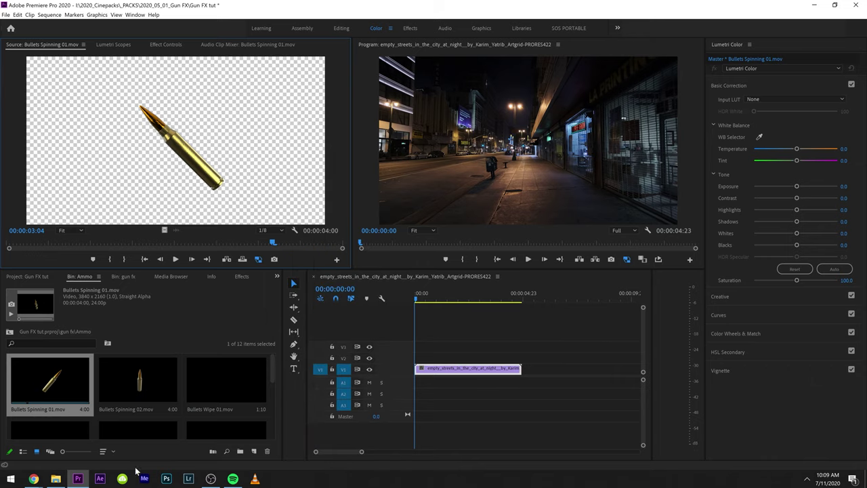
Step: Preview the Bullets Wipe 03, Shells Firing 2 and Shells Firing 5 clips from the Ammo bin
{"action": "scroll", "coordinate": [135, 399], "scroll_direction": "down", "scroll_amount": 1}
{"action": "double_click", "coordinate": [131, 393]}
{"action": "key", "text": "space"}
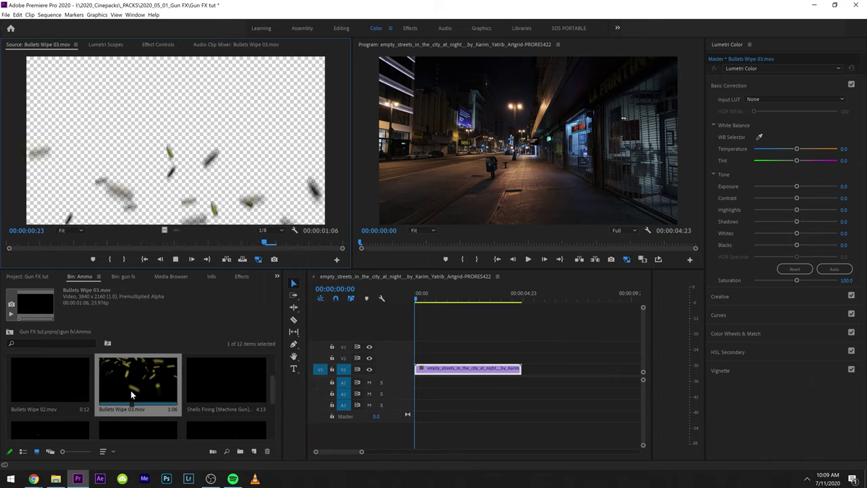
{"action": "scroll", "coordinate": [133, 407], "scroll_direction": "down", "scroll_amount": 2}
{"action": "double_click", "coordinate": [125, 381]}
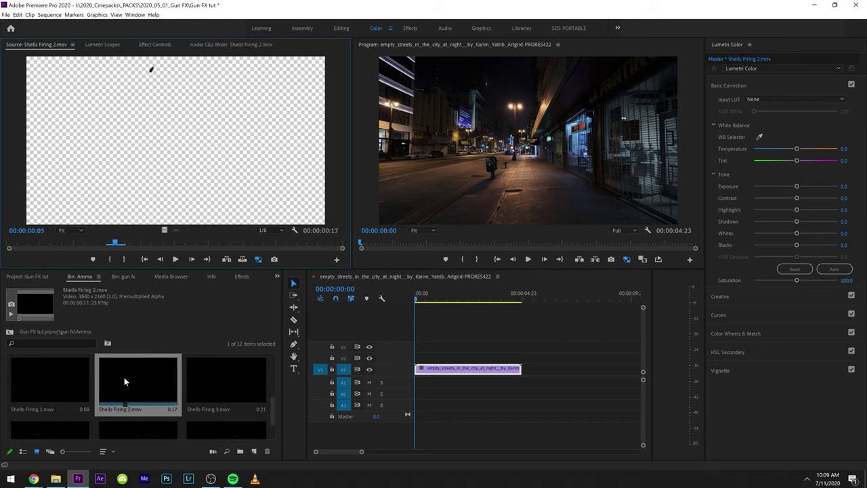
{"action": "scroll", "coordinate": [123, 380], "scroll_direction": "down", "scroll_amount": 2}
{"action": "left_click", "coordinate": [137, 418]}
{"action": "double_click", "coordinate": [138, 415]}
{"action": "key", "text": "space"}
{"action": "scroll", "coordinate": [88, 390], "scroll_direction": "up", "scroll_amount": 6}
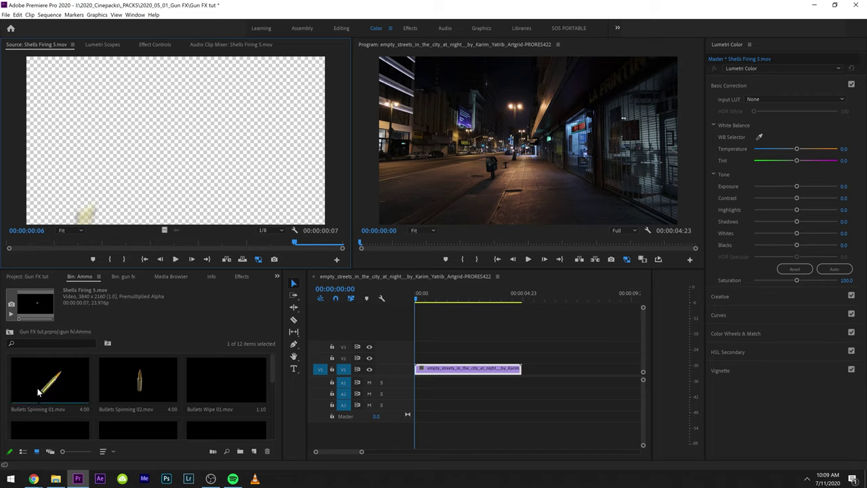
Step: Place Bullets Spinning 01.mov on V2 at the start of the street clip and scale it to the frame size
{"action": "left_click", "coordinate": [294, 231]}
{"action": "left_click_drag", "start_coordinate": [35, 363], "coordinate": [451, 353]}
{"action": "key", "text": "space"}
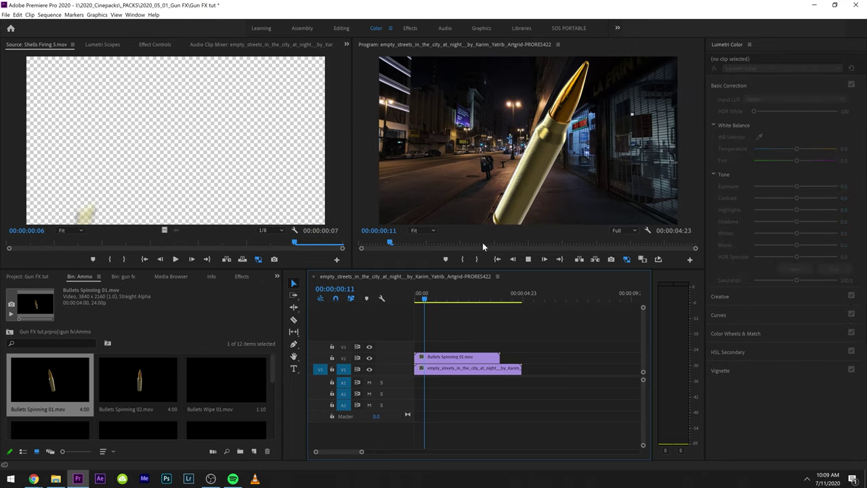
{"action": "right_click", "coordinate": [463, 363]}
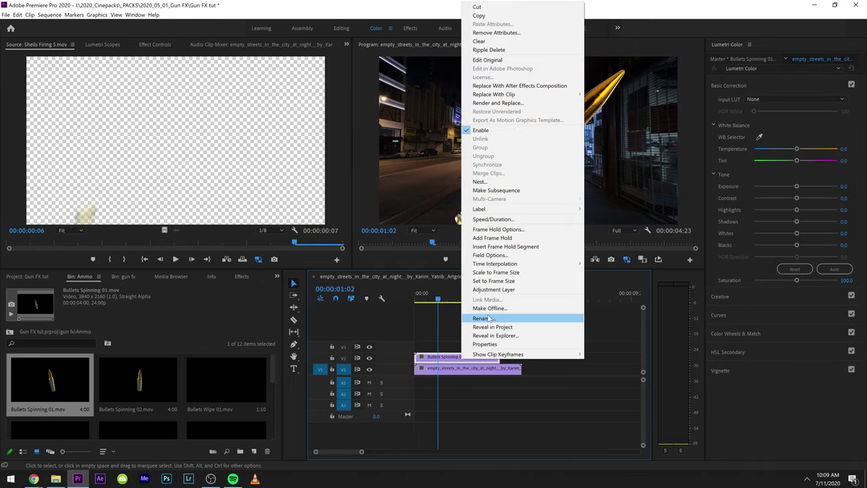
{"action": "left_click", "coordinate": [489, 273]}
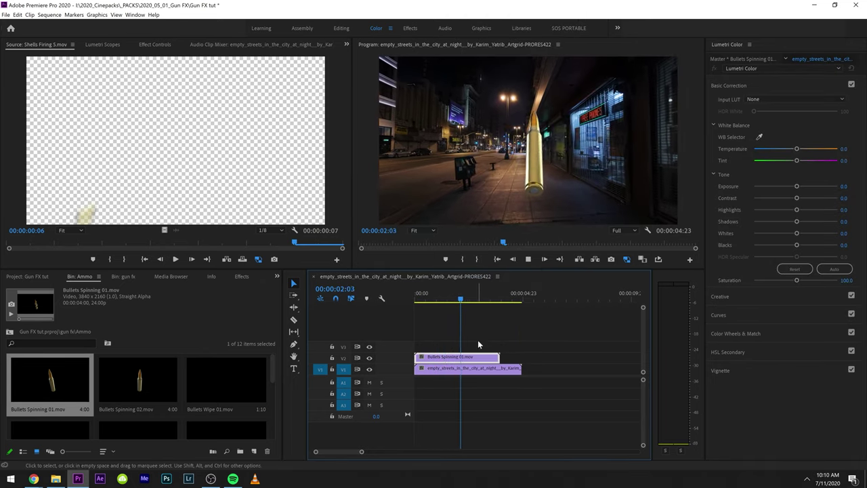
{"action": "key", "text": "space"}
Step: Duplicate the street clip and the spinning bullet clip directly after their originals, and play back the loop
{"action": "left_click_drag", "start_coordinate": [445, 371], "coordinate": [552, 371], "text": "alt"}
{"action": "left_click_drag", "start_coordinate": [459, 354], "coordinate": [533, 361]}
{"action": "key", "text": "space"}
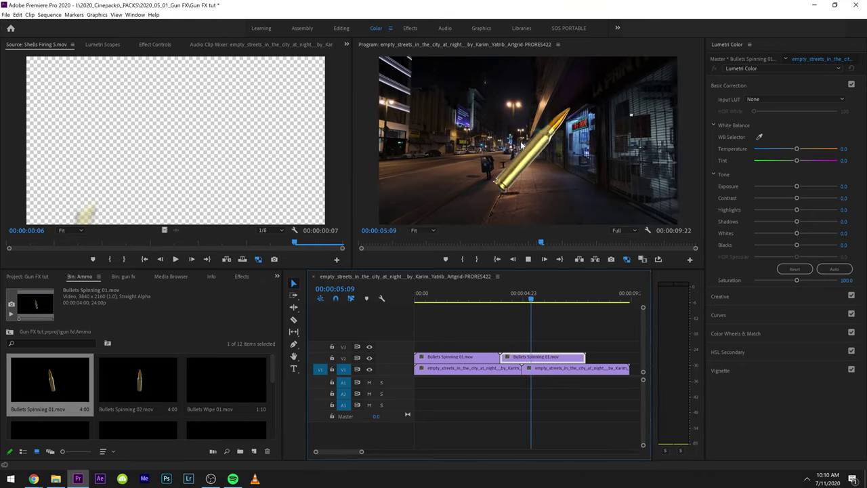
{"action": "key", "text": "space"}
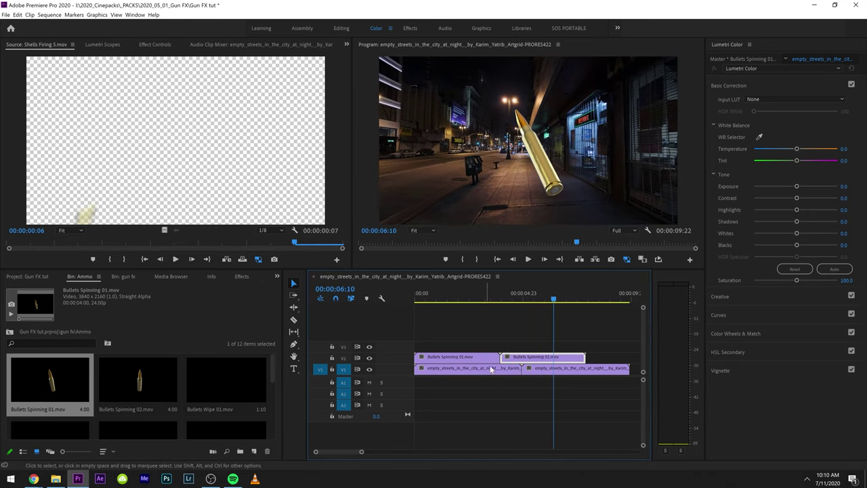
Step: Nest the two Bullets Spinning 01.mov clips on V2 as Nested Sequence 01
{"action": "mouse_move", "coordinate": [481, 299]}
{"action": "left_mouse_down"}
{"action": "mouse_move", "coordinate": [518, 299]}
{"action": "mouse_move", "coordinate": [493, 300]}
{"action": "left_mouse_up"}
{"action": "left_click_drag", "start_coordinate": [544, 344], "coordinate": [430, 357]}
{"action": "key", "text": "shift+n"}
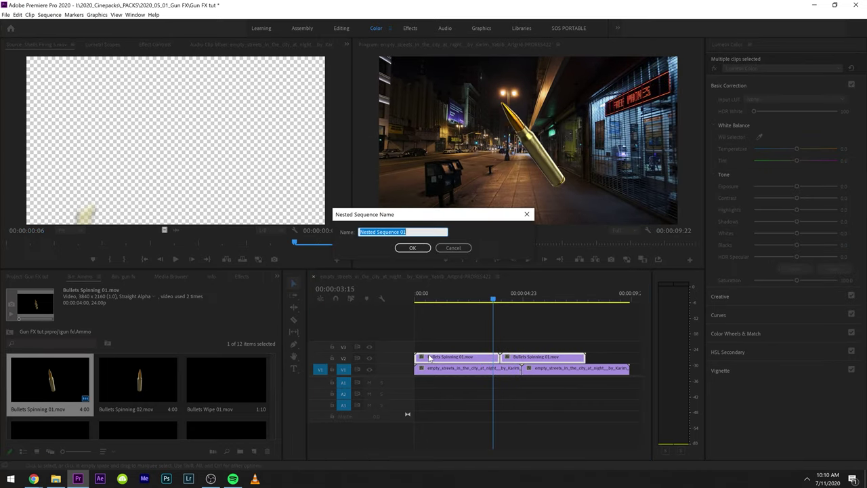
{"action": "key", "text": "Return"}
Step: Set the scale of the nested bullet sequence to 245
{"action": "key", "text": "Home"}
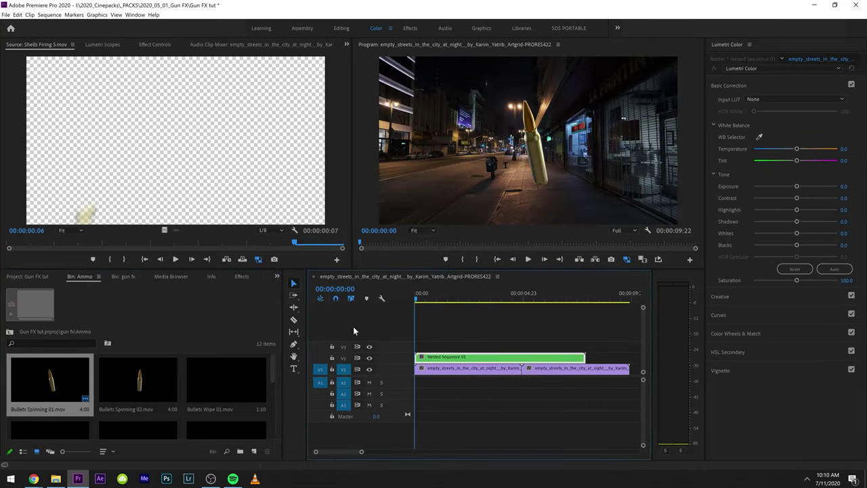
{"action": "right_click", "coordinate": [458, 358]}
{"action": "left_click", "coordinate": [84, 95]}
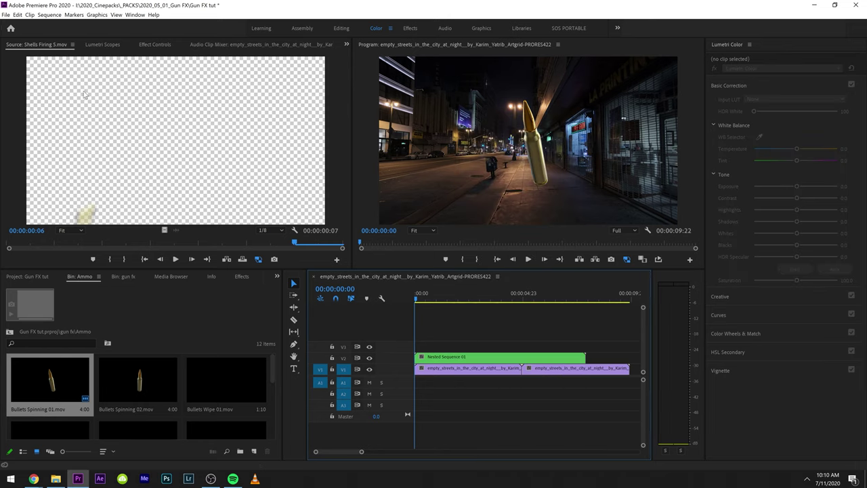
{"action": "left_click", "coordinate": [155, 45]}
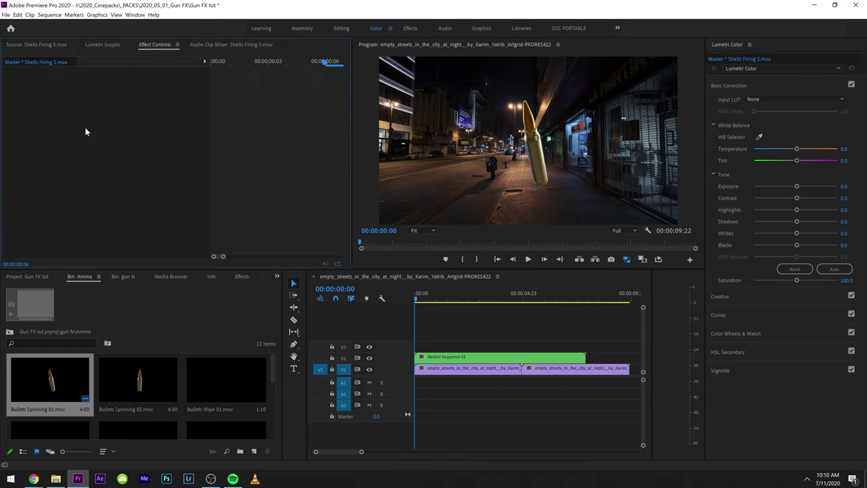
{"action": "left_click", "coordinate": [456, 358]}
{"action": "mouse_move", "coordinate": [112, 100]}
{"action": "left_mouse_down"}
{"action": "mouse_move", "coordinate": [95, 101]}
{"action": "mouse_move", "coordinate": [122, 100]}
{"action": "left_mouse_up"}
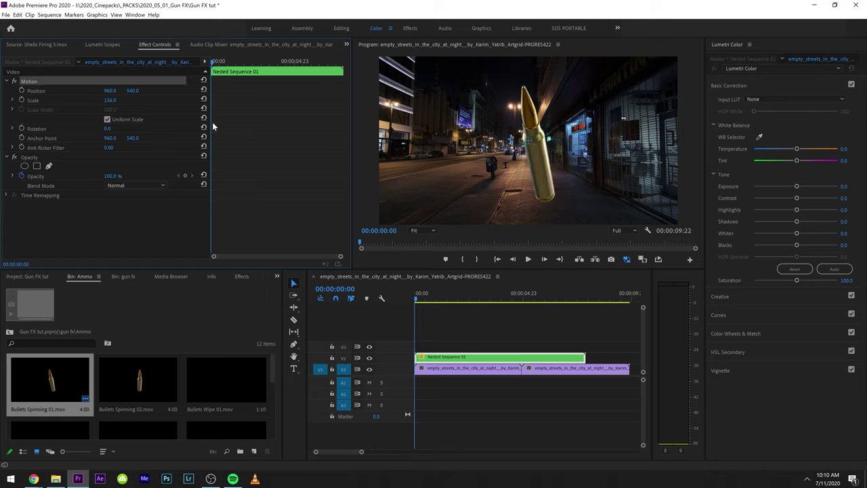
{"action": "left_click_drag", "start_coordinate": [109, 100], "coordinate": [182, 101]}
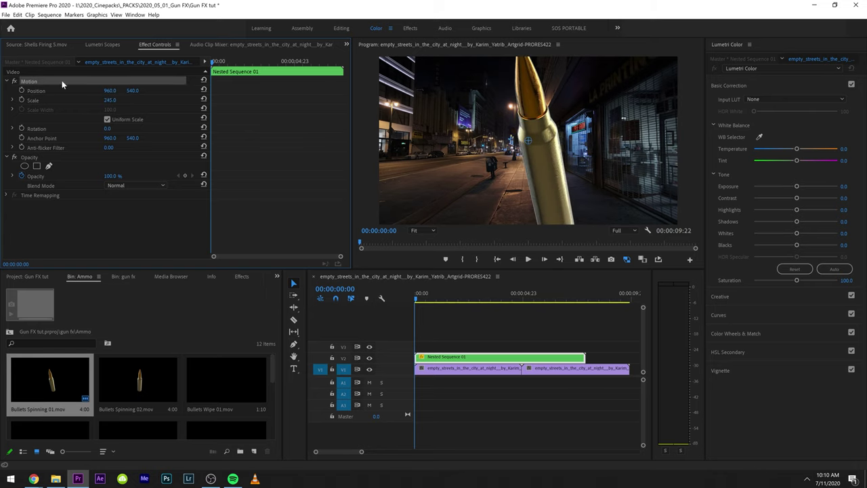
Step: Keyframe the nested bullet sequence's position from 1985.4, 461.6 at the start to -1168.6, 484.8 at 00:00:02:15, and play back the movement
{"action": "left_click_drag", "start_coordinate": [601, 190], "coordinate": [691, 171]}
{"action": "left_click_drag", "start_coordinate": [250, 63], "coordinate": [255, 65]}
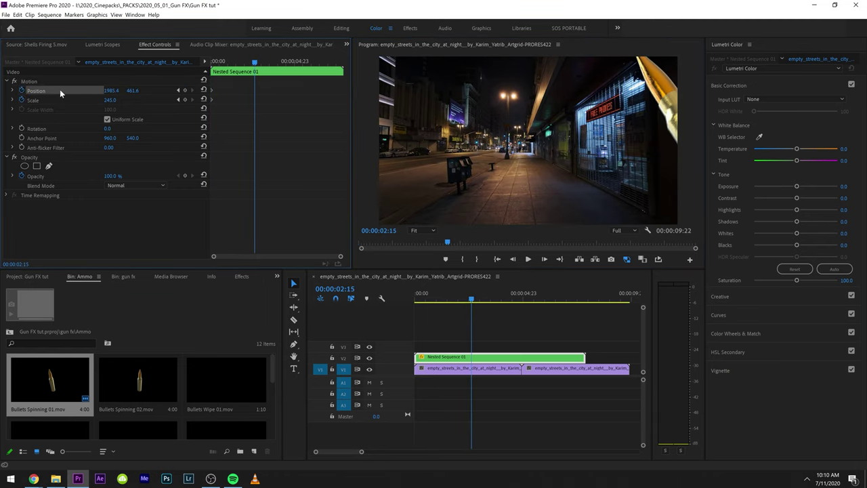
{"action": "left_click_drag", "start_coordinate": [111, 90], "coordinate": [106, 80]}
{"action": "left_click", "coordinate": [701, 160]}
{"action": "left_click", "coordinate": [31, 81]}
{"action": "left_click_drag", "start_coordinate": [653, 173], "coordinate": [237, 176]}
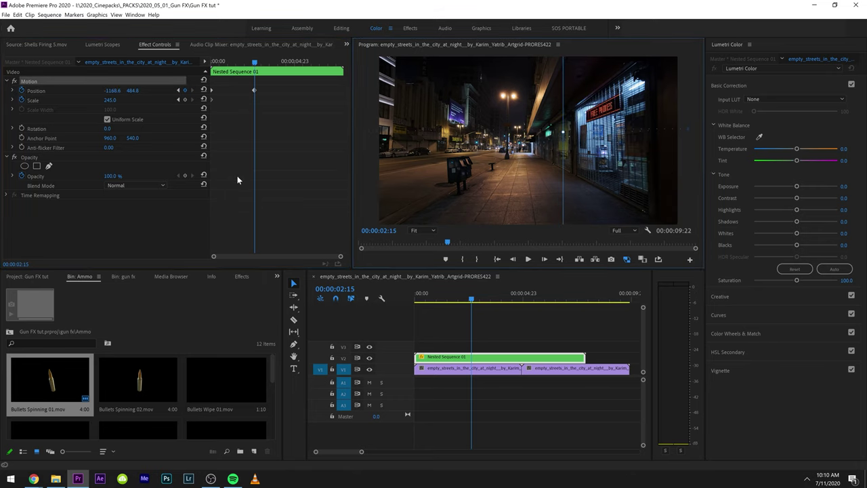
{"action": "key", "text": "Home"}
{"action": "key", "text": "space"}
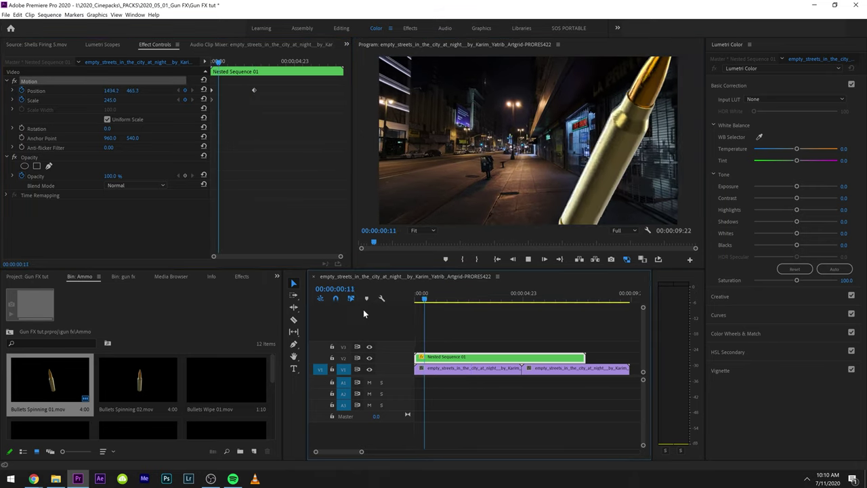
{"action": "key", "text": "space"}
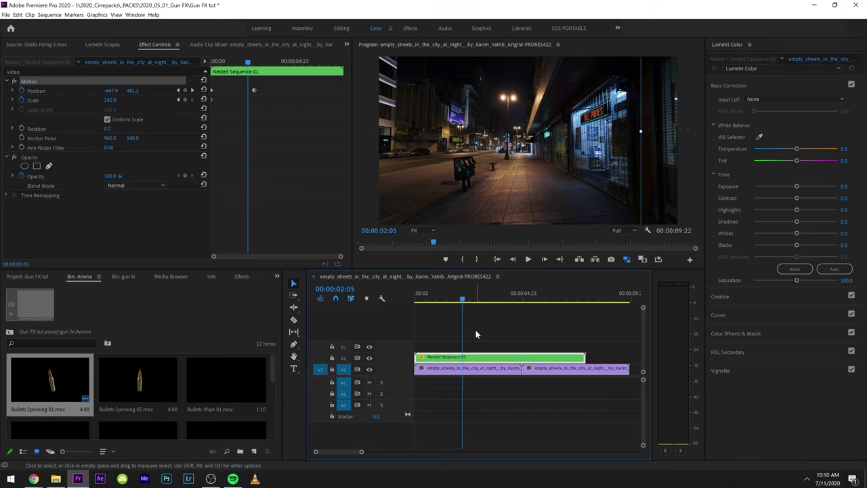
Step: Replace the nested sequence on V2 with Bullets Wipe 01.mov at the start of the timeline and play it back
{"action": "double_click", "coordinate": [236, 391]}
{"action": "left_click_drag", "start_coordinate": [221, 386], "coordinate": [421, 359]}
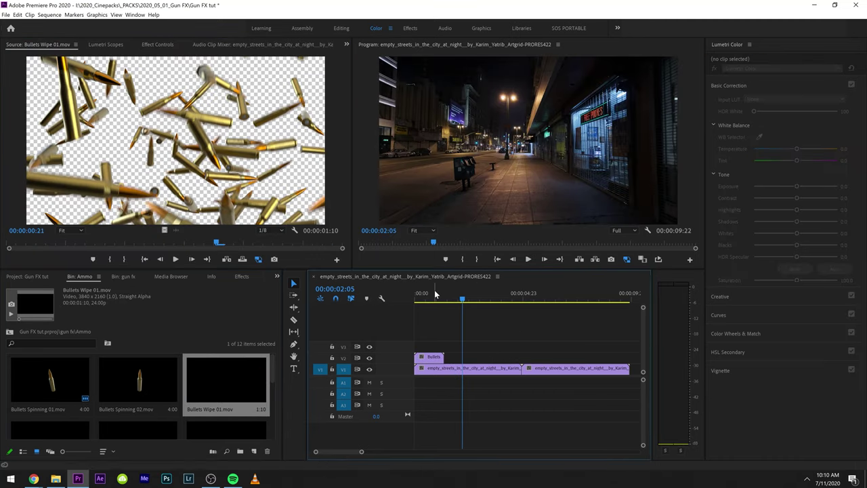
{"action": "key", "text": "Home"}
{"action": "key", "text": "space"}
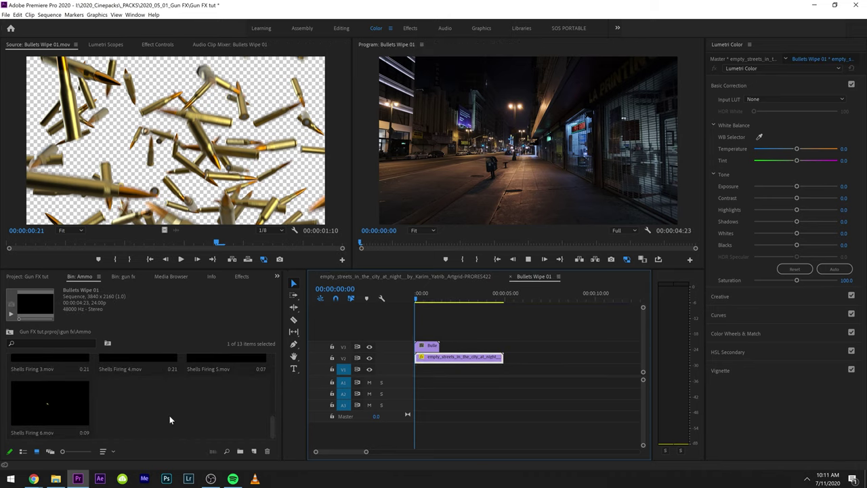
Step: Stop playback and move the street footage clip from V2 down to V1
{"action": "key", "text": "space"}
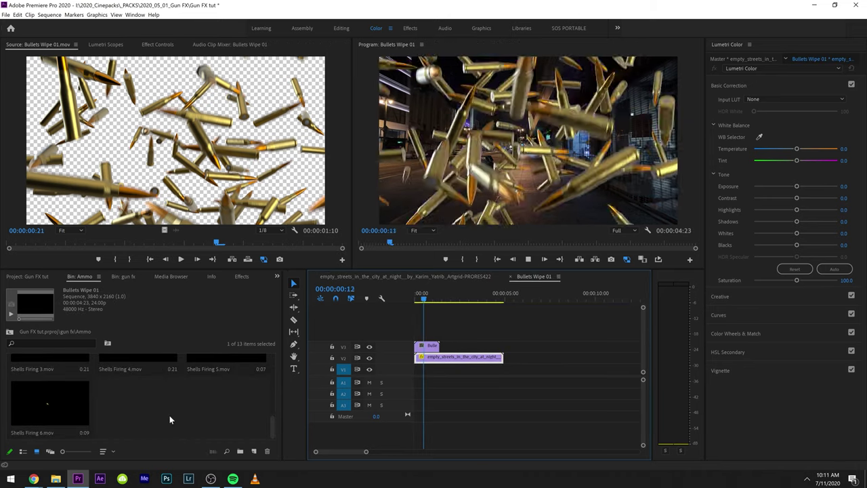
{"action": "left_click_drag", "start_coordinate": [459, 361], "coordinate": [459, 368]}
Step: Preview Shells Firing 2.mov and Bullets Wipe 03.mov from the Ammo bin, and look over its remaining shell clips
{"action": "scroll", "coordinate": [163, 396], "scroll_direction": "up", "scroll_amount": 2}
{"action": "scroll", "coordinate": [87, 408], "scroll_direction": "up", "scroll_amount": 1}
{"action": "double_click", "coordinate": [143, 406]}
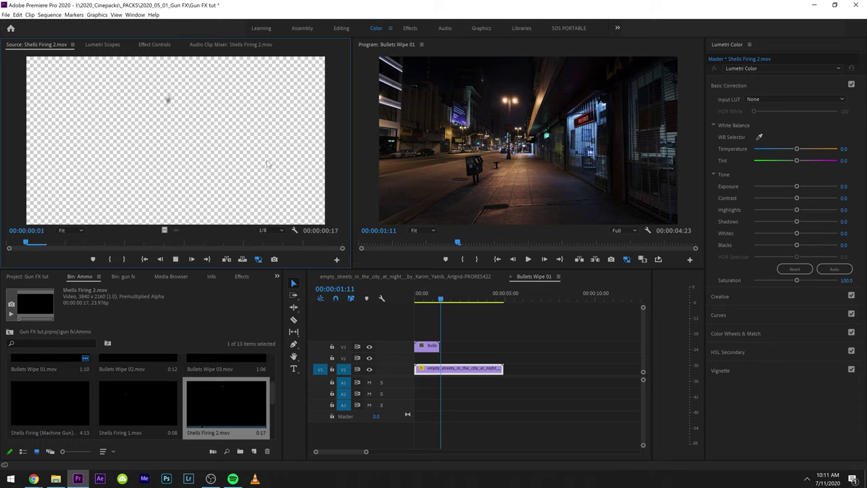
{"action": "scroll", "coordinate": [185, 381], "scroll_direction": "up", "scroll_amount": 1}
{"action": "double_click", "coordinate": [210, 402]}
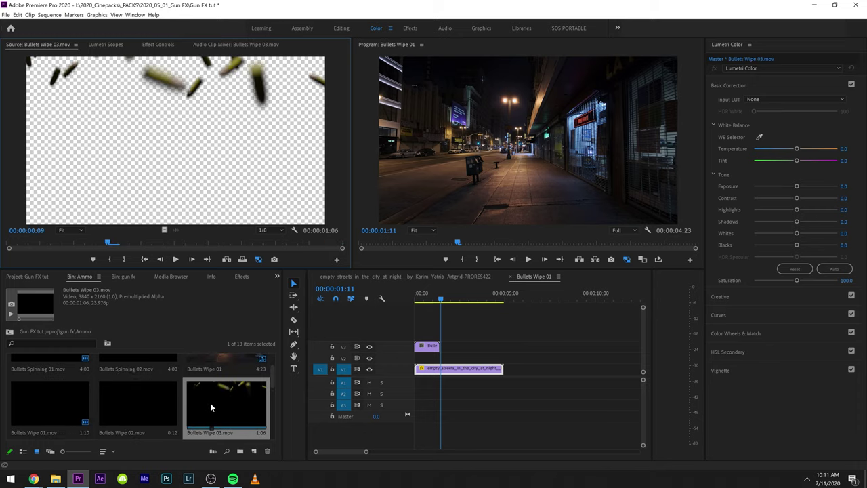
{"action": "scroll", "coordinate": [99, 423], "scroll_direction": "down", "scroll_amount": 3}
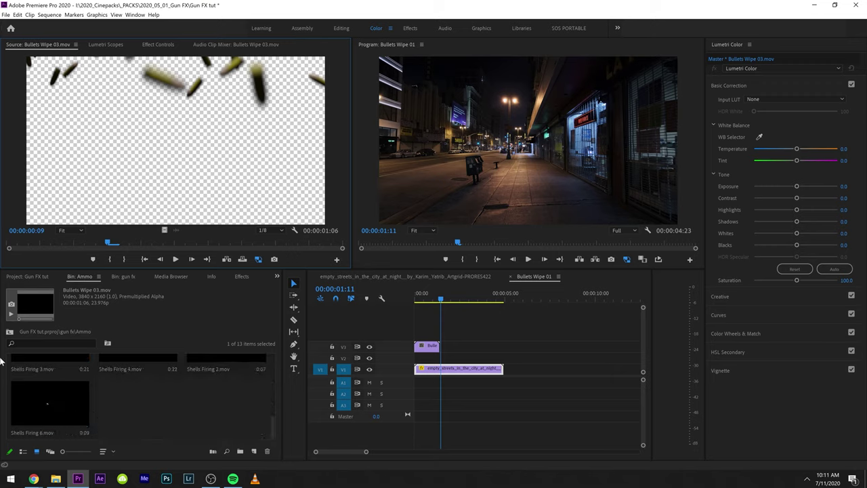
Step: Open the Glass Bullet Holes bin and preview Glass Bullet Hole (1).mov
{"action": "left_click", "coordinate": [10, 331]}
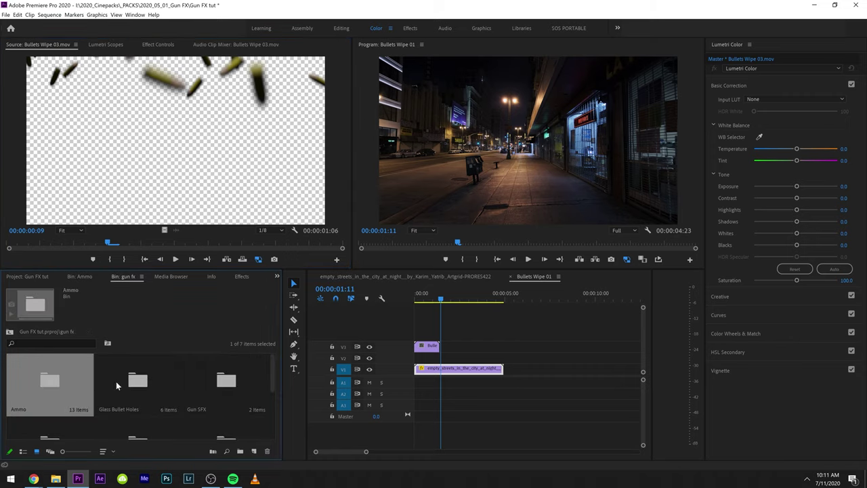
{"action": "double_click", "coordinate": [129, 383]}
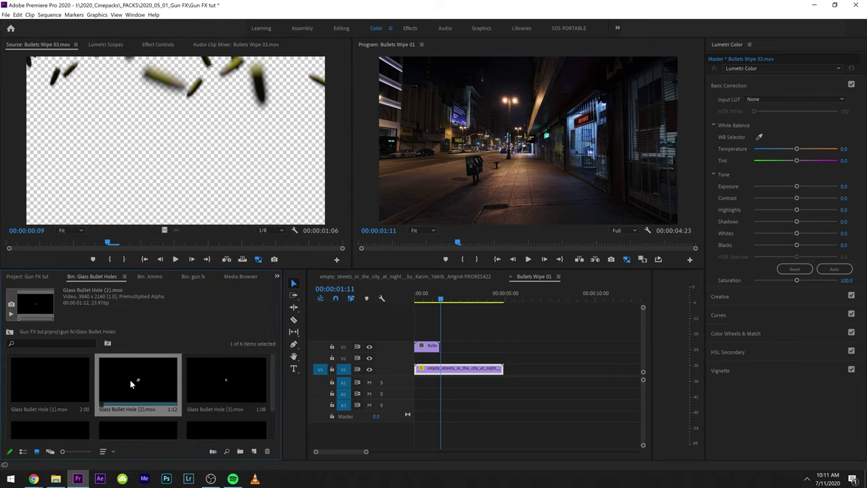
{"action": "double_click", "coordinate": [47, 377]}
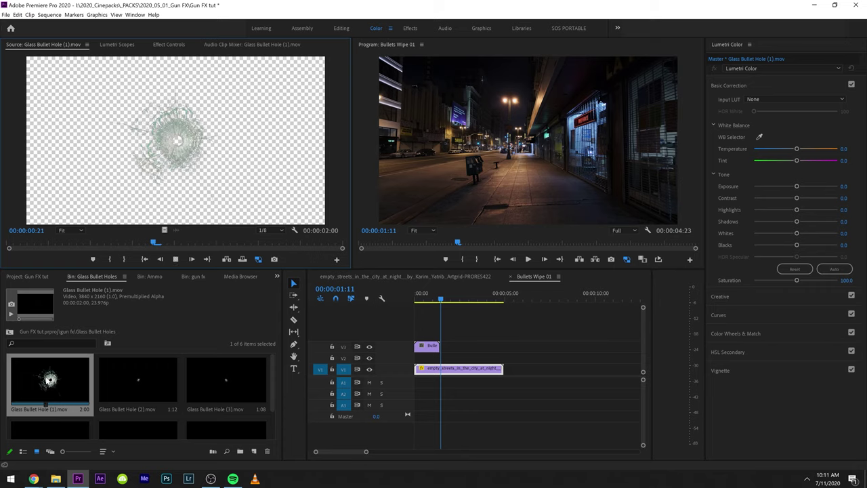
{"action": "key", "text": "space"}
Step: Place Glass Bullet Hole (1).mov on V3 at 00:00:01:11, remove the Bullets Wipe clip before it, and play back the effect
{"action": "left_click_drag", "start_coordinate": [166, 230], "coordinate": [444, 347]}
{"action": "key", "text": "Delete"}
{"action": "key", "text": "space"}
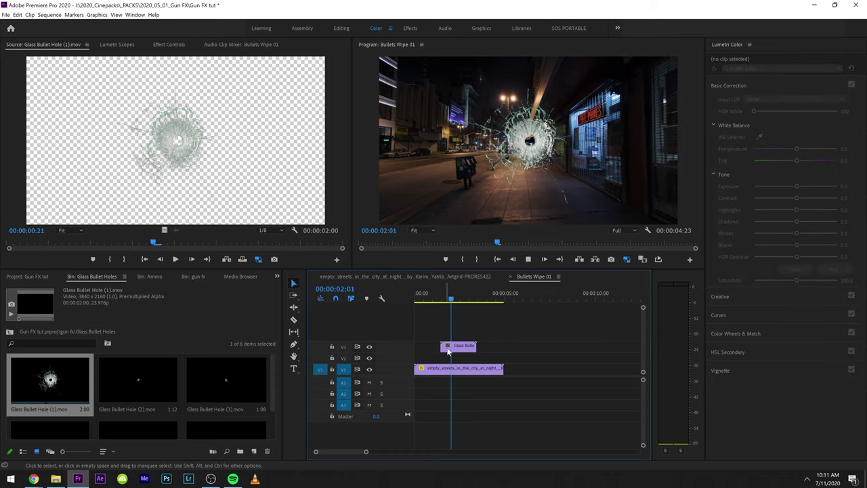
{"action": "key", "text": "space"}
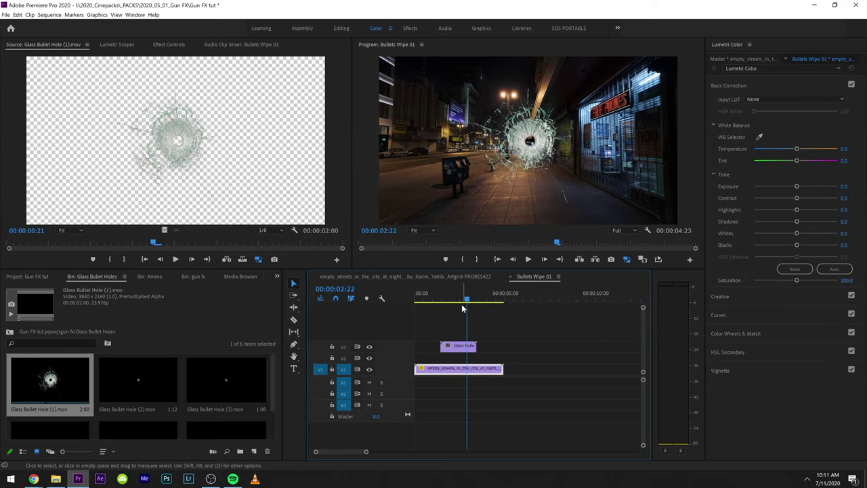
Step: Mark an in point at 00:00:01:11 and examine the glass bullet hole effect frame by frame and in playback
{"action": "left_click", "coordinate": [441, 298]}
{"action": "key", "text": "i"}
{"action": "key", "text": "Right"}
{"action": "key", "text": "Right"}
{"action": "key", "text": "Right"}
{"action": "key", "text": "Right"}
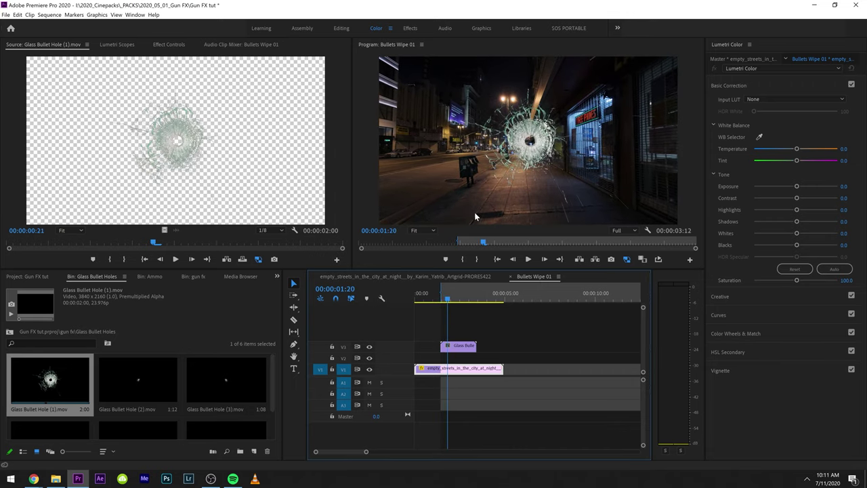
{"action": "key", "text": "Right"}
{"action": "key", "text": "Right"}
{"action": "key", "text": "Right"}
{"action": "key", "text": "Right"}
{"action": "key", "text": "Right"}
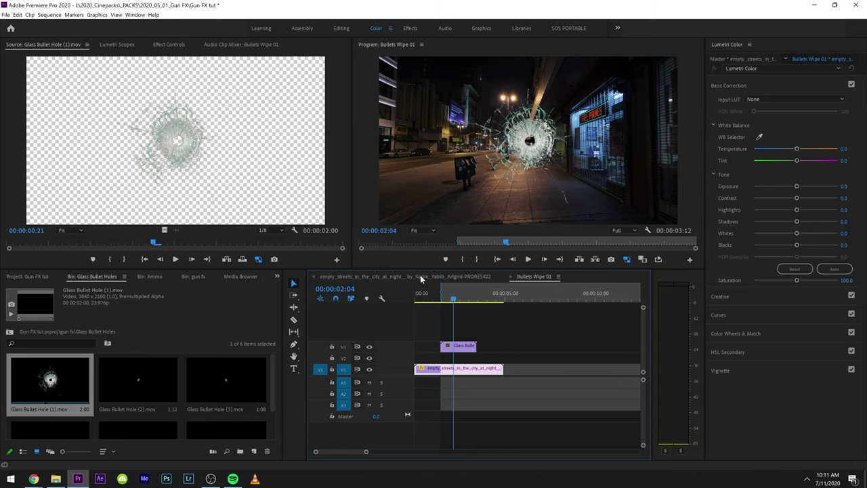
{"action": "left_click", "coordinate": [436, 299]}
{"action": "key", "text": "space"}
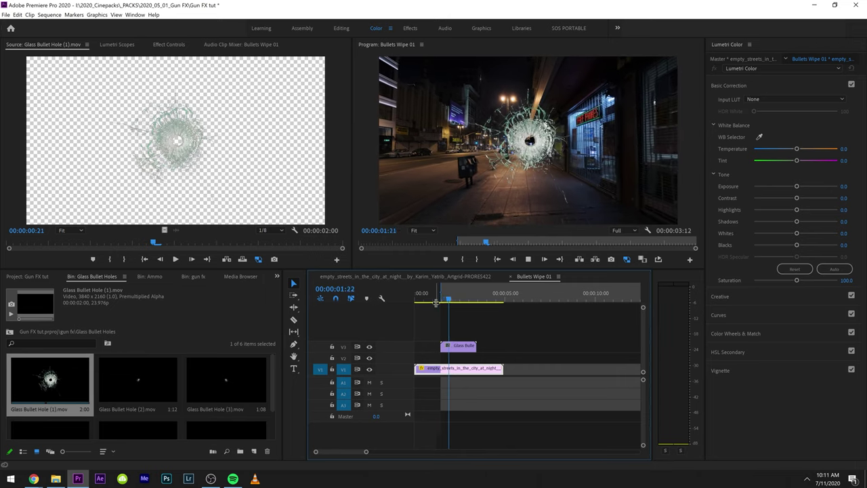
{"action": "key", "text": "space"}
Step: Overwrite the bullet hole clip on V3 with Glass Bullet Hole (6).mov and play it back
{"action": "scroll", "coordinate": [159, 369], "scroll_direction": "down", "scroll_amount": 1}
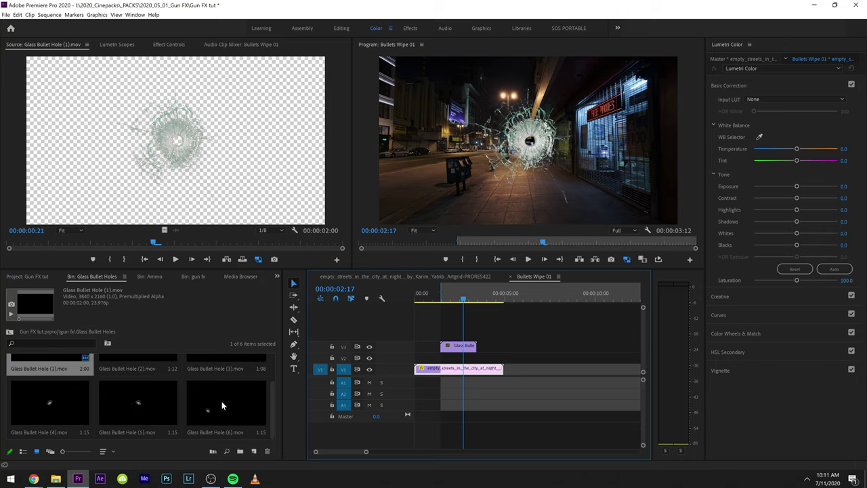
{"action": "left_click_drag", "start_coordinate": [221, 405], "coordinate": [473, 349]}
{"action": "left_click", "coordinate": [437, 295]}
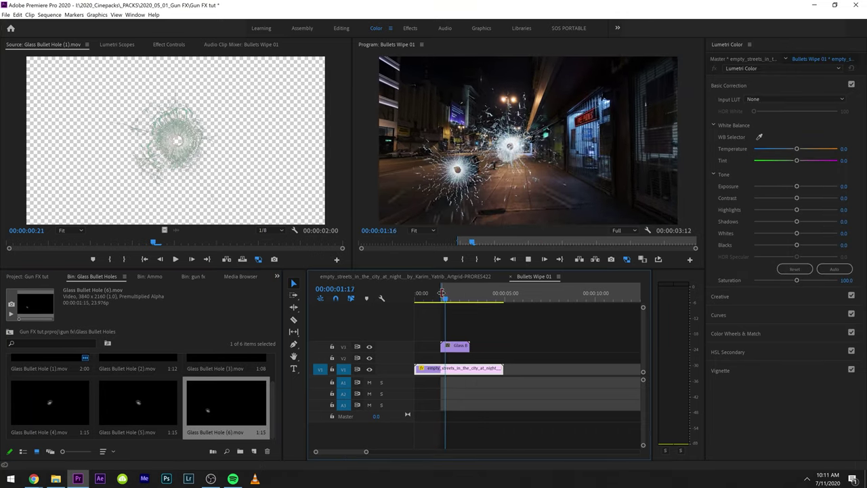
{"action": "key", "text": "space"}
Step: Duplicate the Glass Bullet Hole (6) clip onto V4 slightly later, and apply Horizontal Flip and Vertical Flip to the copy
{"action": "left_click_drag", "start_coordinate": [455, 354], "coordinate": [462, 334]}
{"action": "left_click", "coordinate": [277, 277]}
{"action": "left_click", "coordinate": [298, 349]}
{"action": "left_click", "coordinate": [45, 288]}
{"action": "type", "text": "flip"}
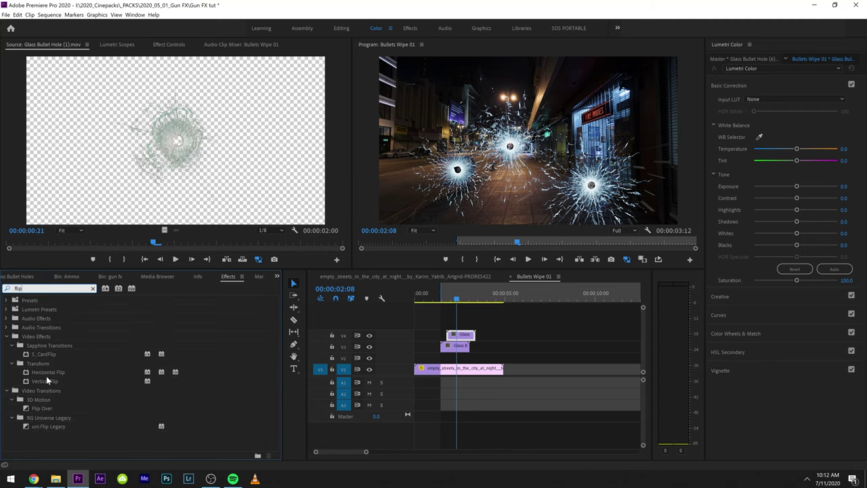
{"action": "double_click", "coordinate": [48, 373]}
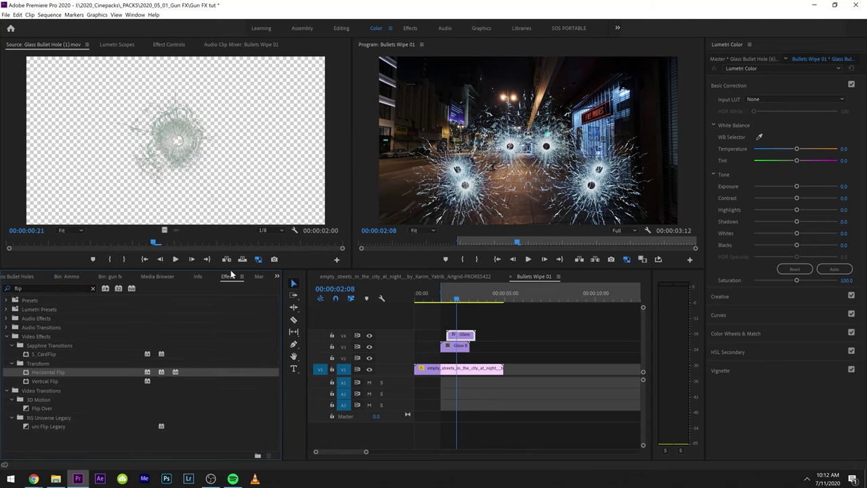
{"action": "double_click", "coordinate": [42, 381]}
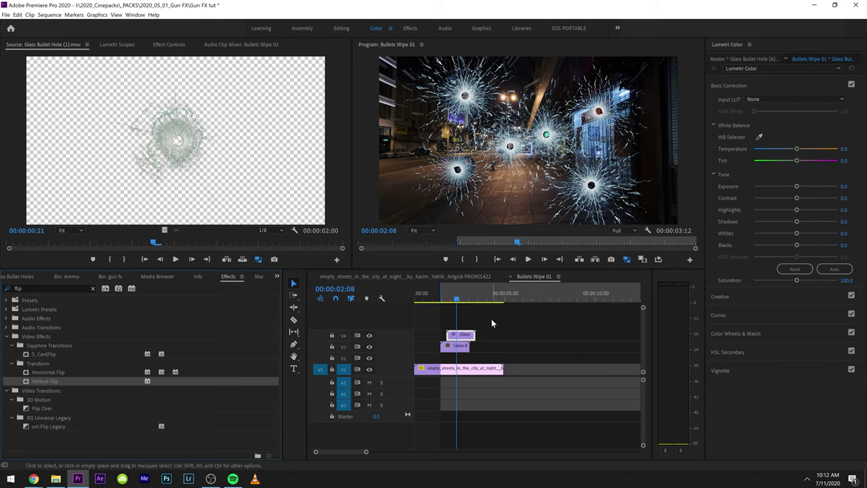
Step: Play back the layered bullet holes and delete both glass clips from V3 and V4
{"action": "left_click", "coordinate": [441, 293]}
{"action": "key", "text": "space"}
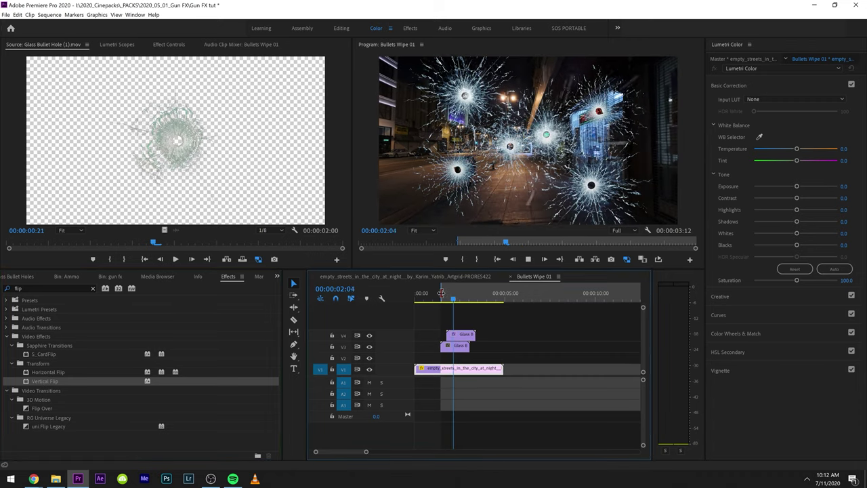
{"action": "key", "text": "space"}
{"action": "left_click_drag", "start_coordinate": [506, 323], "coordinate": [435, 356]}
{"action": "key", "text": "Delete"}
Step: Open the Gun Firing Sounds bin inside Gun SFX and audition Pistol_Distant_03.wav, Glock19_02.wav and Glock19_03.wav
{"action": "left_click", "coordinate": [17, 276]}
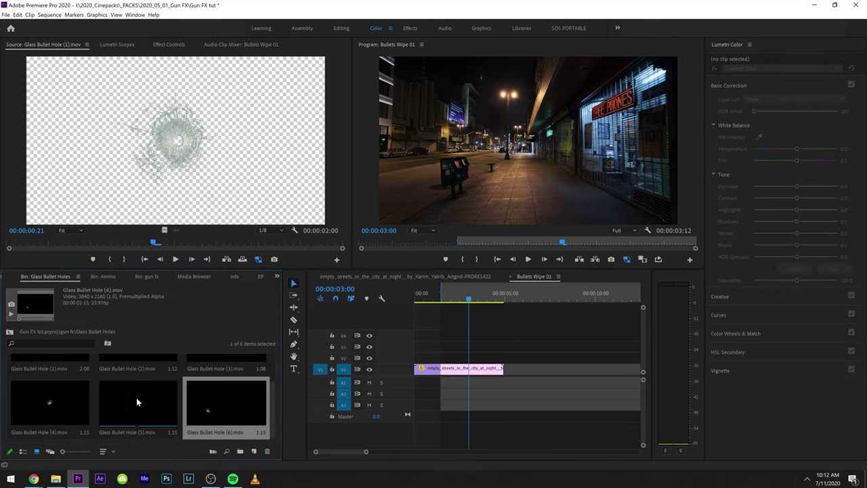
{"action": "scroll", "coordinate": [109, 387], "scroll_direction": "up", "scroll_amount": 2}
{"action": "left_click", "coordinate": [10, 331]}
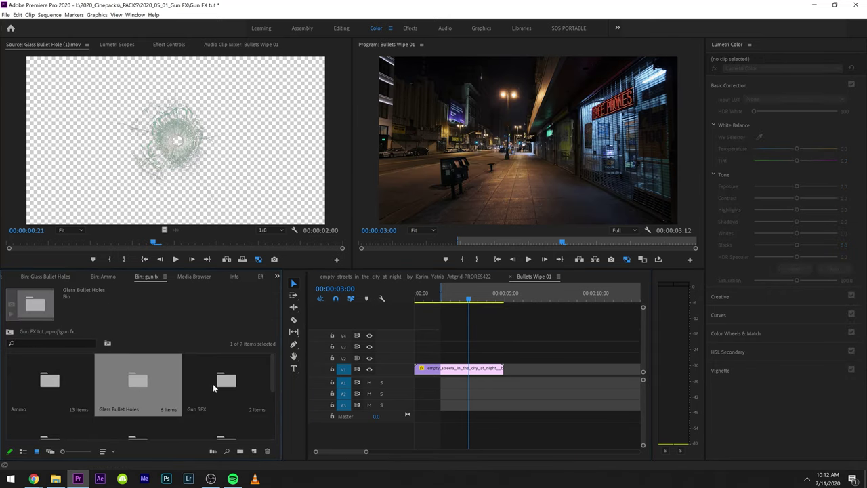
{"action": "double_click", "coordinate": [213, 383]}
{"action": "double_click", "coordinate": [56, 380]}
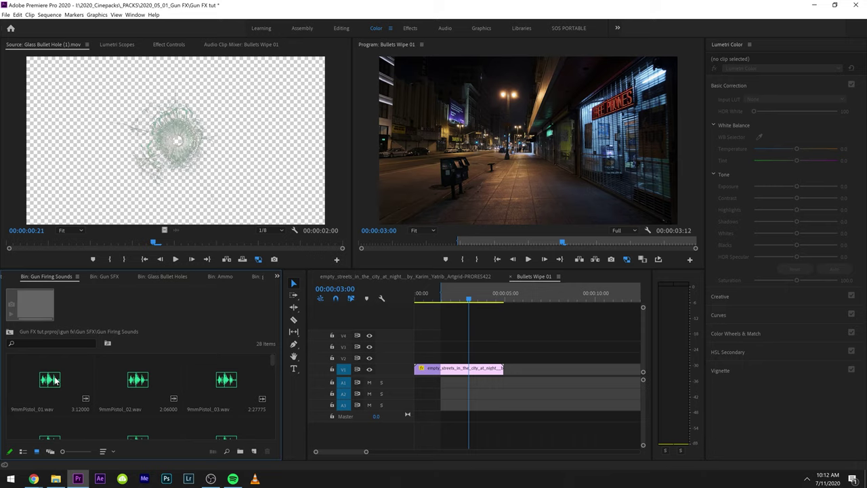
{"action": "double_click", "coordinate": [51, 384]}
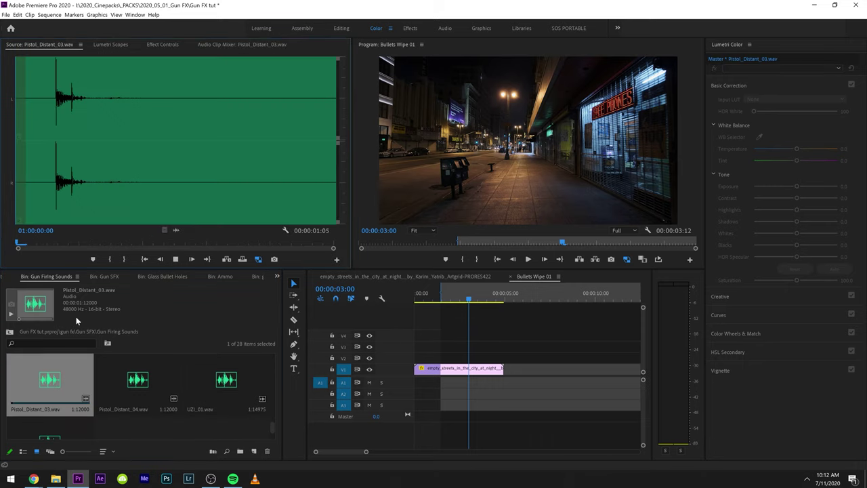
{"action": "left_click", "coordinate": [130, 377]}
{"action": "scroll", "coordinate": [135, 380], "scroll_direction": "up", "scroll_amount": 2}
{"action": "double_click", "coordinate": [141, 385]}
{"action": "key", "text": "space"}
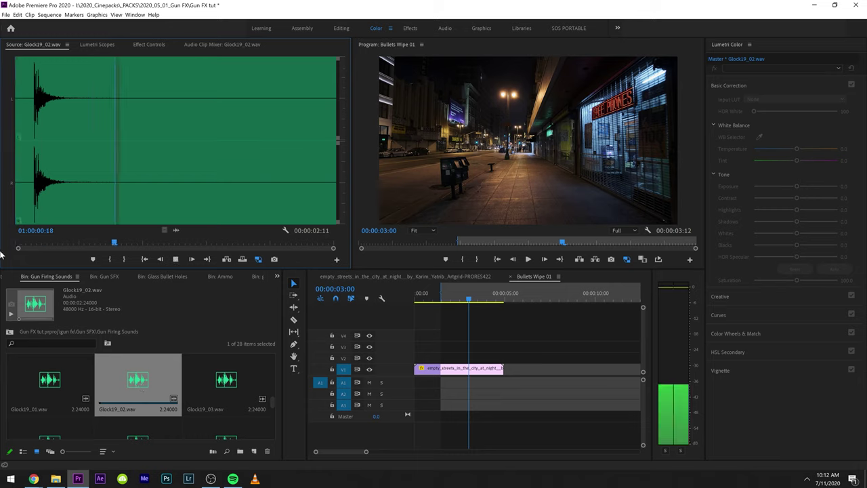
{"action": "double_click", "coordinate": [233, 377]}
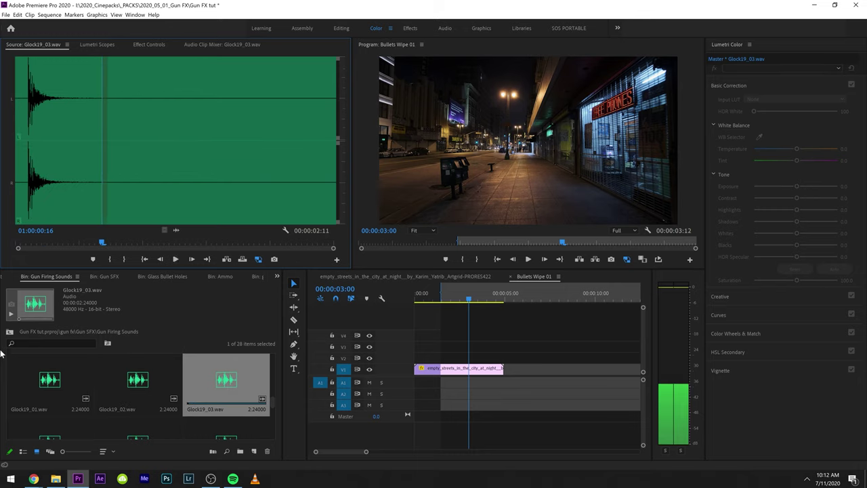
Step: Open the Gun Handling Sounds bin and audition 9mmPistol_Cock_02.wav
{"action": "left_click", "coordinate": [103, 276]}
{"action": "double_click", "coordinate": [145, 383]}
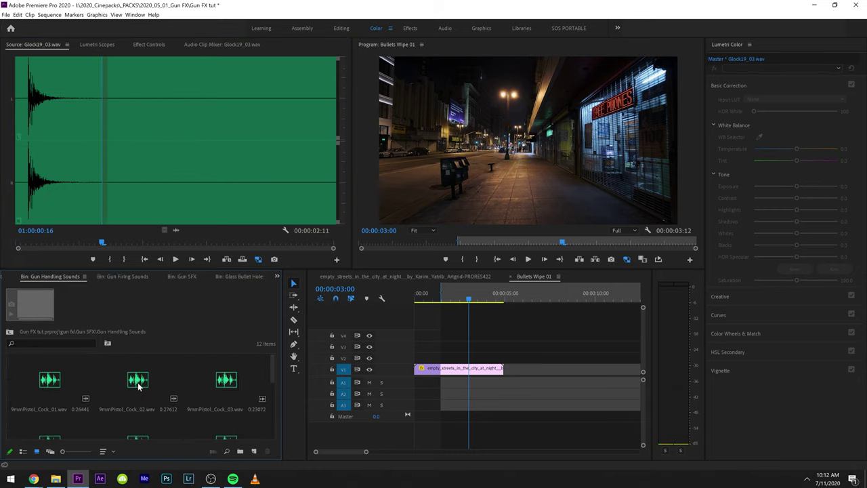
{"action": "double_click", "coordinate": [138, 384]}
{"action": "key", "text": "space"}
Step: Open the M16 bin in gun fx, preview M16 Laser 01.mov, and place it on V3 at the start of the timeline
{"action": "left_click", "coordinate": [9, 331]}
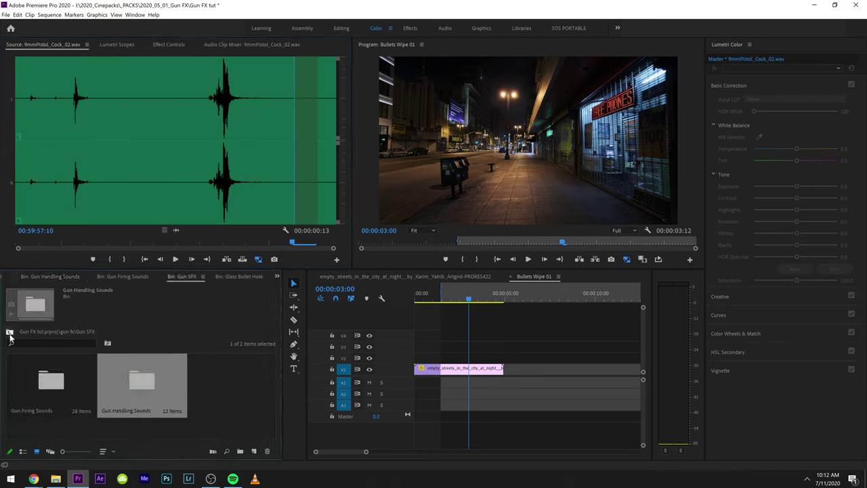
{"action": "left_click", "coordinate": [10, 332]}
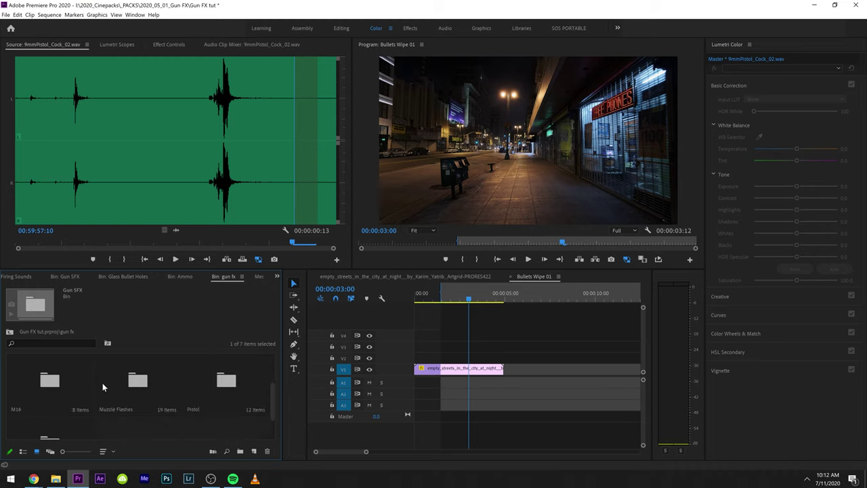
{"action": "double_click", "coordinate": [33, 372]}
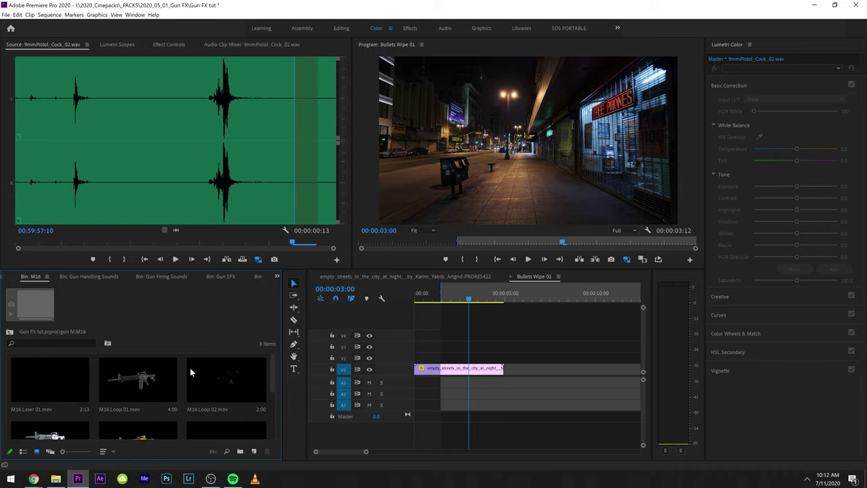
{"action": "double_click", "coordinate": [27, 372]}
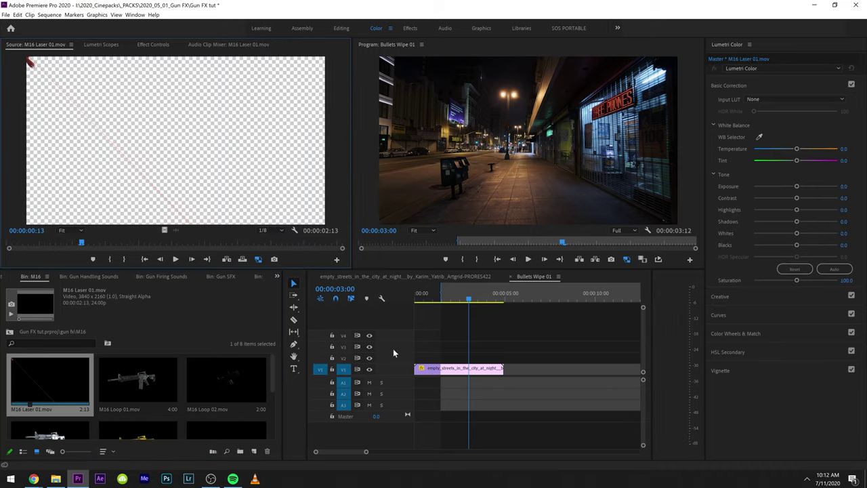
{"action": "left_click_drag", "start_coordinate": [54, 381], "coordinate": [433, 345]}
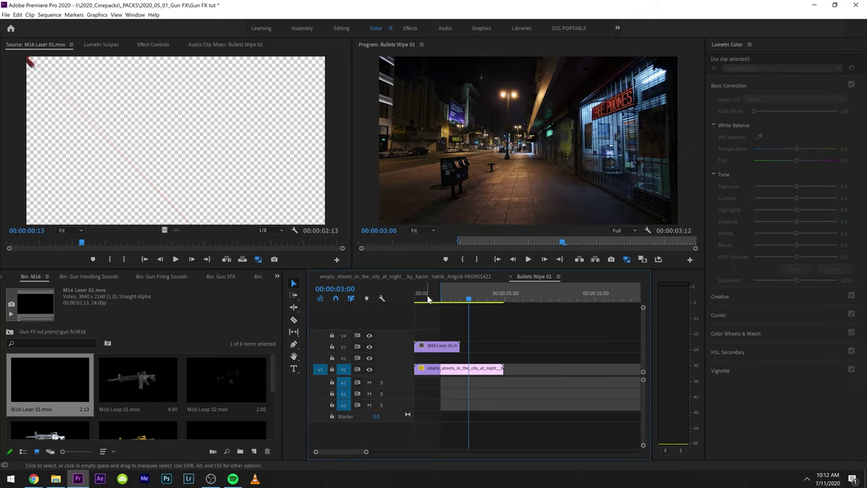
Step: Move the in point to the start of the sequence and play back the M16 laser effect from there
{"action": "left_click_drag", "start_coordinate": [428, 299], "coordinate": [357, 307]}
{"action": "left_click_drag", "start_coordinate": [438, 294], "coordinate": [408, 300]}
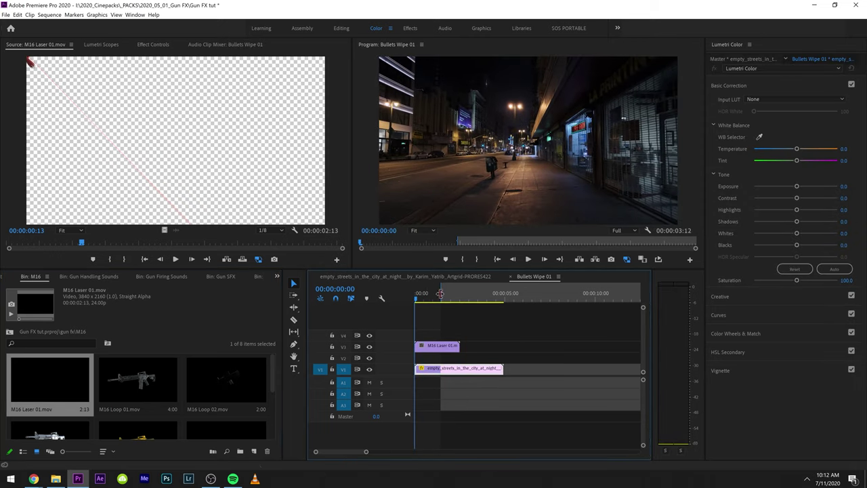
{"action": "key", "text": "space"}
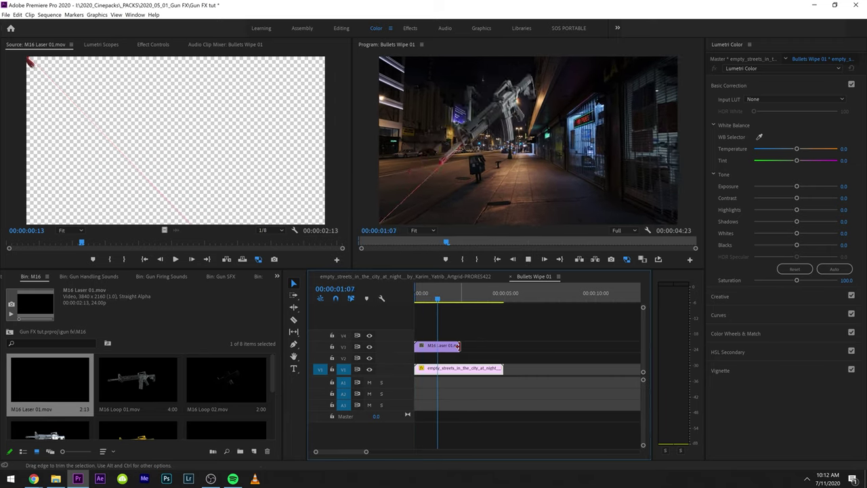
{"action": "key", "text": "space"}
Step: Replace M16 Laser 01.mov on V3 with M16 Loop 02.mov starting about one second in, and play it back
{"action": "left_click", "coordinate": [434, 347]}
{"action": "key", "text": "Delete"}
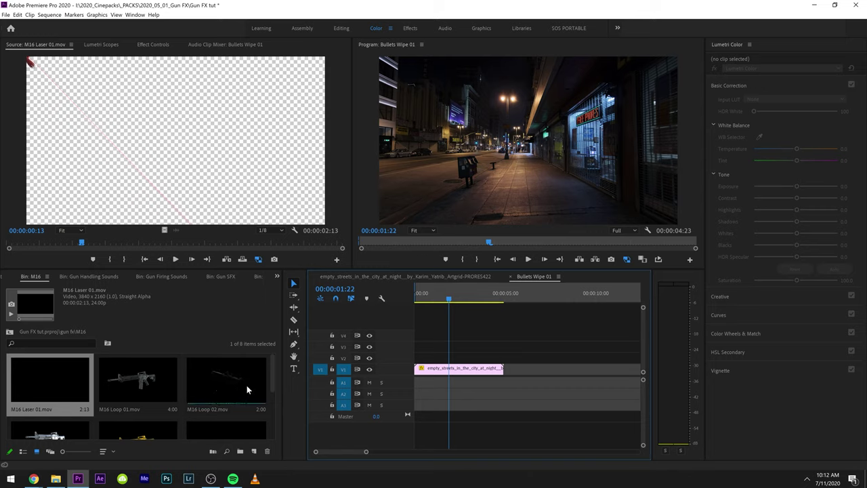
{"action": "left_click_drag", "start_coordinate": [204, 386], "coordinate": [442, 350]}
{"action": "left_click", "coordinate": [454, 347]}
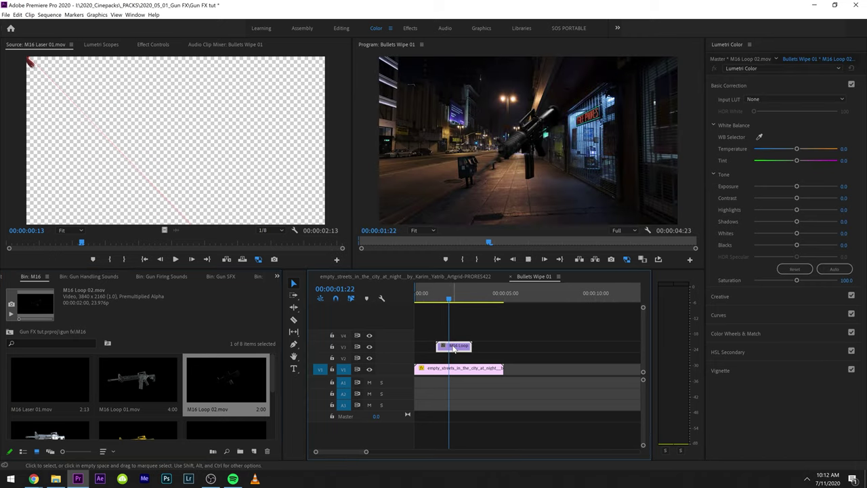
{"action": "key", "text": "space"}
{"action": "key", "text": "space"}
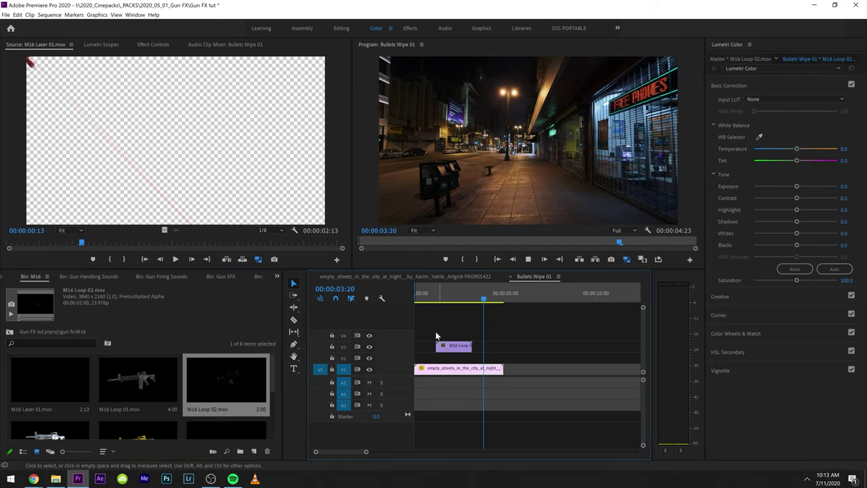
Step: Replace M16 Loop 02.mov with M16 Loop Gold.mov at the start of V3, and duplicate the night street clip directly after itself on V1
{"action": "left_click", "coordinate": [447, 346]}
{"action": "key", "text": "Delete"}
{"action": "scroll", "coordinate": [144, 389], "scroll_direction": "down", "scroll_amount": 2}
{"action": "left_click_drag", "start_coordinate": [129, 384], "coordinate": [415, 346]}
{"action": "left_click_drag", "start_coordinate": [477, 374], "coordinate": [588, 372], "text": "alt"}
{"action": "left_click", "coordinate": [515, 369]}
{"action": "key", "text": "Delete"}
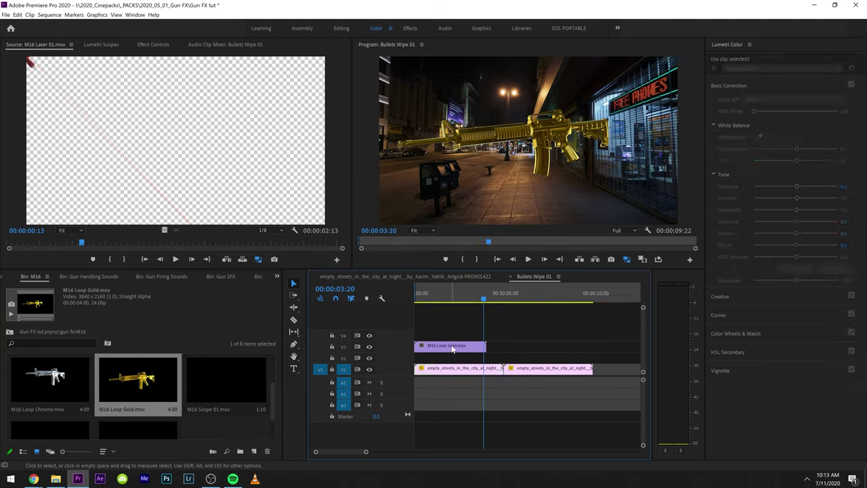
Step: Place a reversed (-100% speed) copy of M16 Loop Gold.mov directly after the original on V3 and play back the sequence
{"action": "left_click_drag", "start_coordinate": [452, 348], "coordinate": [518, 353]}
{"action": "right_click", "coordinate": [517, 352]}
{"action": "left_click", "coordinate": [532, 333]}
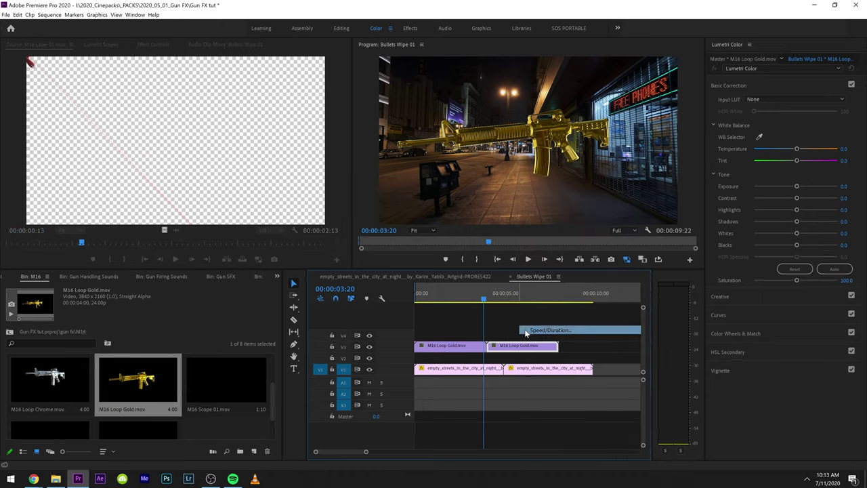
{"action": "left_click", "coordinate": [413, 284]}
{"action": "key", "text": "space"}
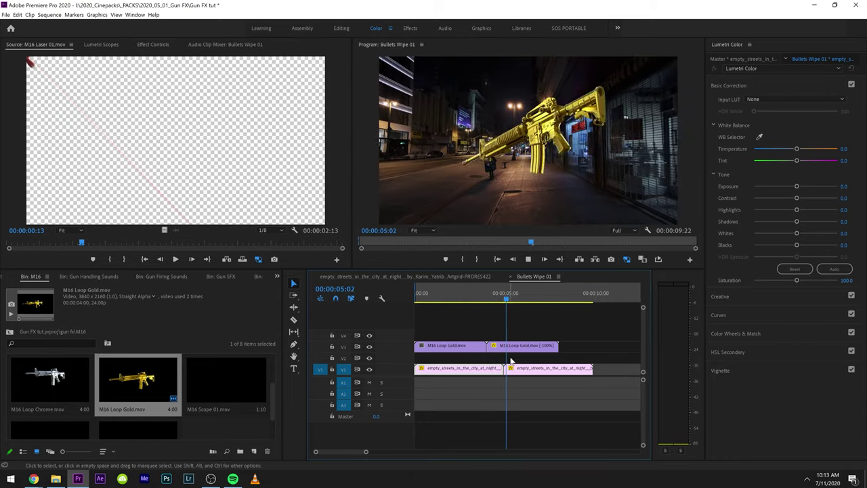
{"action": "left_click", "coordinate": [474, 293]}
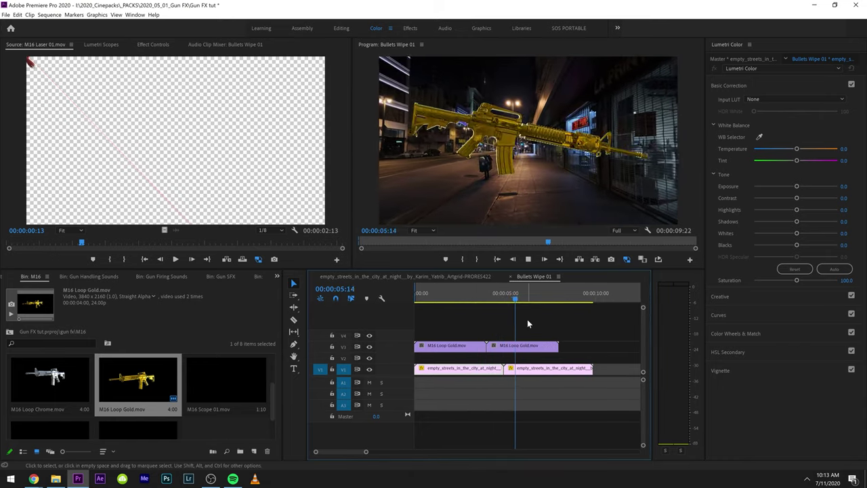
{"action": "key", "text": "space"}
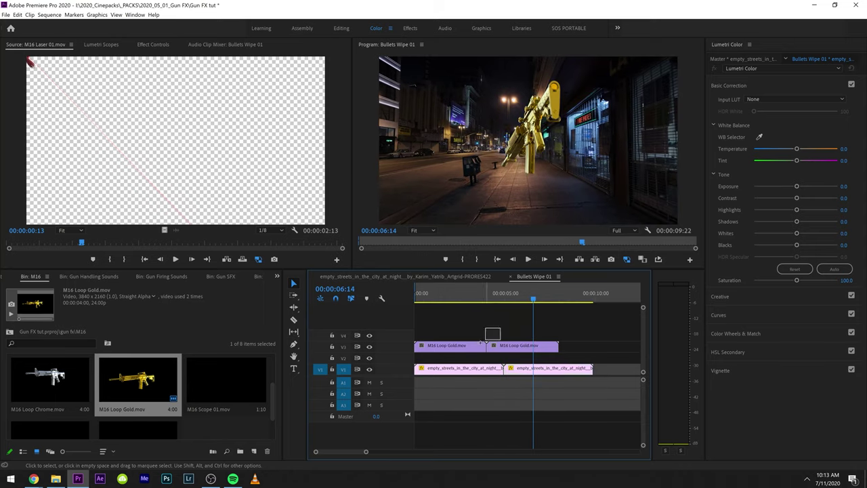
Step: Replace both M16 Loop Gold.mov clips with M16 Scope 01.mov at the start of V3 and play it back
{"action": "left_click_drag", "start_coordinate": [500, 339], "coordinate": [502, 348]}
{"action": "key", "text": "Delete"}
{"action": "scroll", "coordinate": [217, 379], "scroll_direction": "up", "scroll_amount": 2}
{"action": "left_click_drag", "start_coordinate": [203, 402], "coordinate": [418, 347]}
{"action": "left_click_drag", "start_coordinate": [439, 299], "coordinate": [390, 319]}
{"action": "key", "text": "space"}
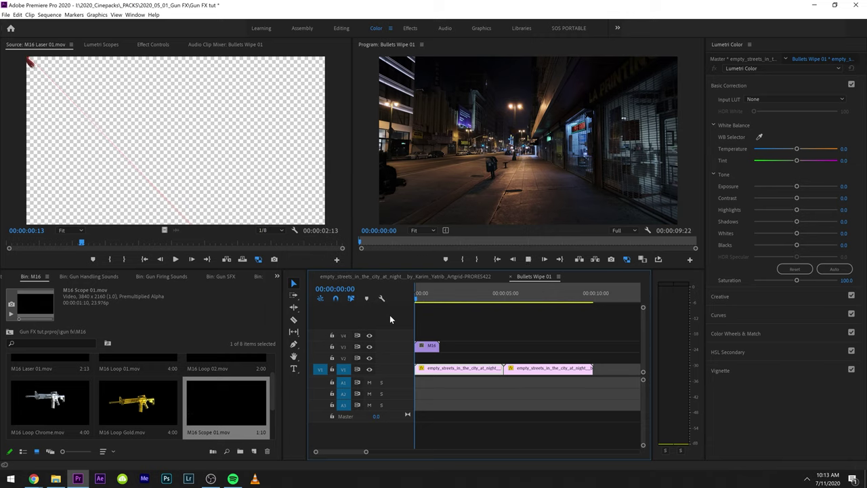
{"action": "key", "text": "space"}
Step: Try out M16 Scope 02.mov on V2 about two seconds in, and delete it after playback
{"action": "scroll", "coordinate": [32, 400], "scroll_direction": "down", "scroll_amount": 1}
{"action": "left_click_drag", "start_coordinate": [63, 406], "coordinate": [458, 357]}
{"action": "key", "text": "space"}
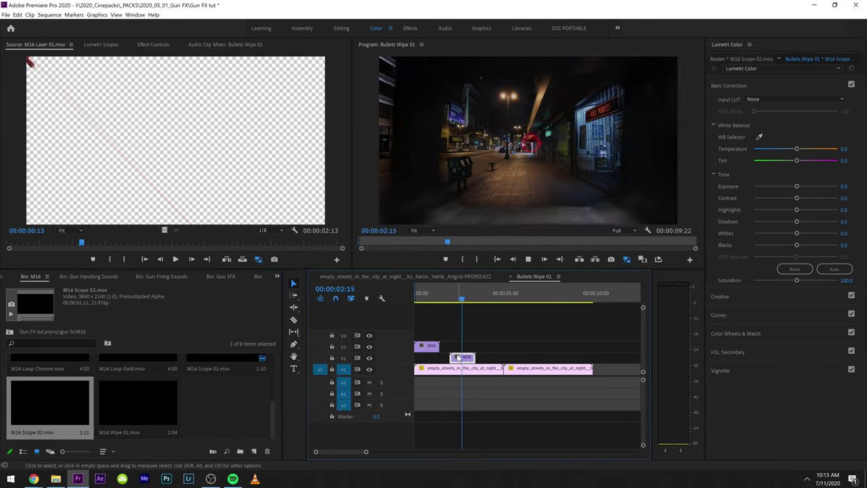
{"action": "key", "text": "space"}
{"action": "key", "text": "Delete"}
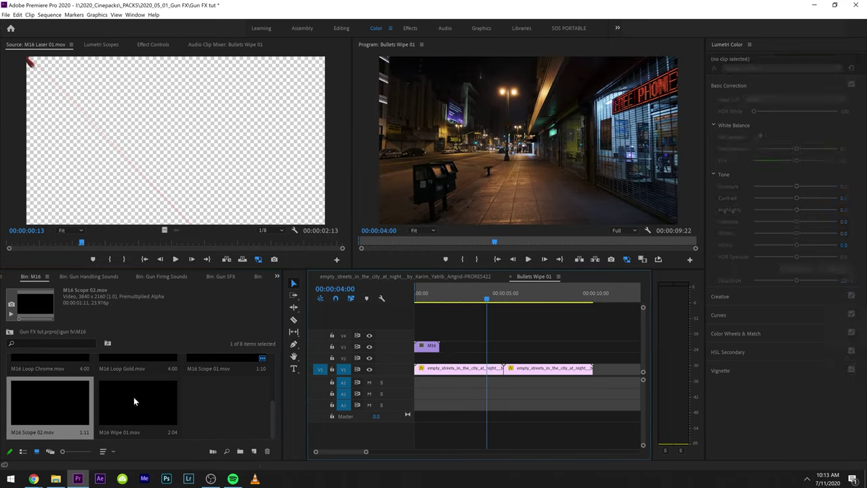
Step: Try out M16 Wipe 01.mov on V3 over the cut between the two street clips, and delete it after playback
{"action": "left_click_drag", "start_coordinate": [119, 403], "coordinate": [508, 347]}
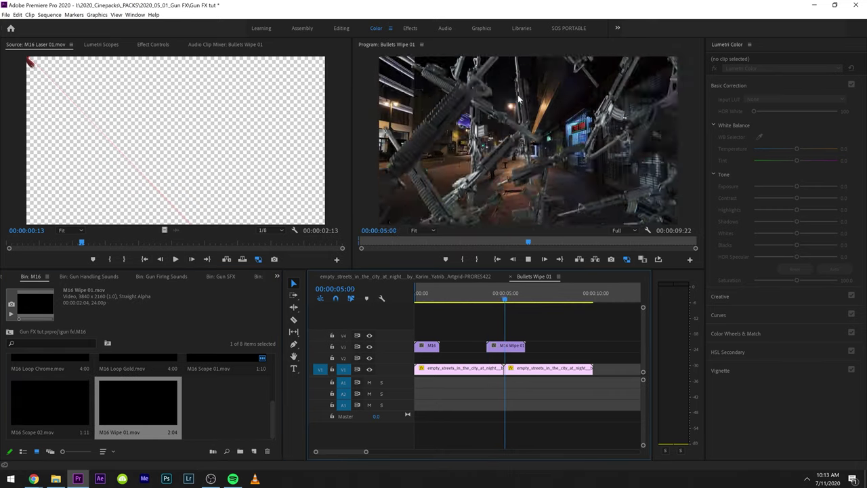
{"action": "key", "text": "space"}
{"action": "left_click", "coordinate": [494, 347]}
{"action": "key", "text": "Delete"}
{"action": "left_click_drag", "start_coordinate": [429, 293], "coordinate": [388, 303]}
Step: Open the Muzzle Flashes bin in gun fx, look through its clips, and save the project
{"action": "left_click", "coordinate": [9, 332]}
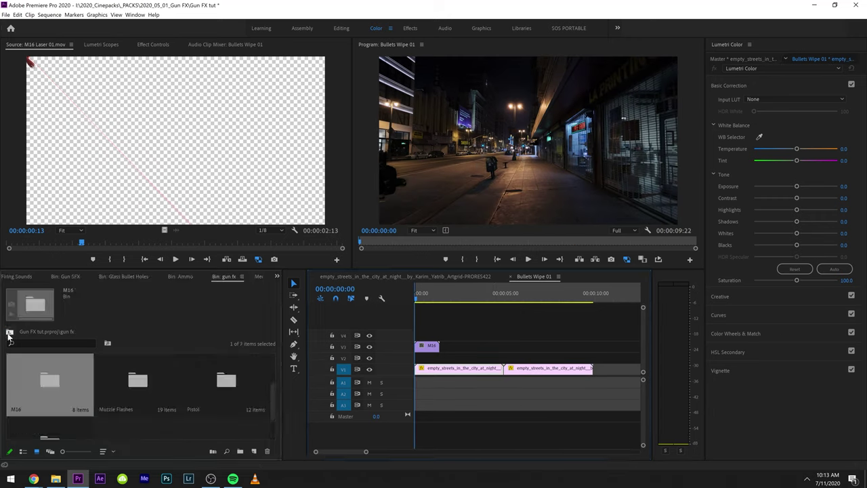
{"action": "double_click", "coordinate": [116, 377]}
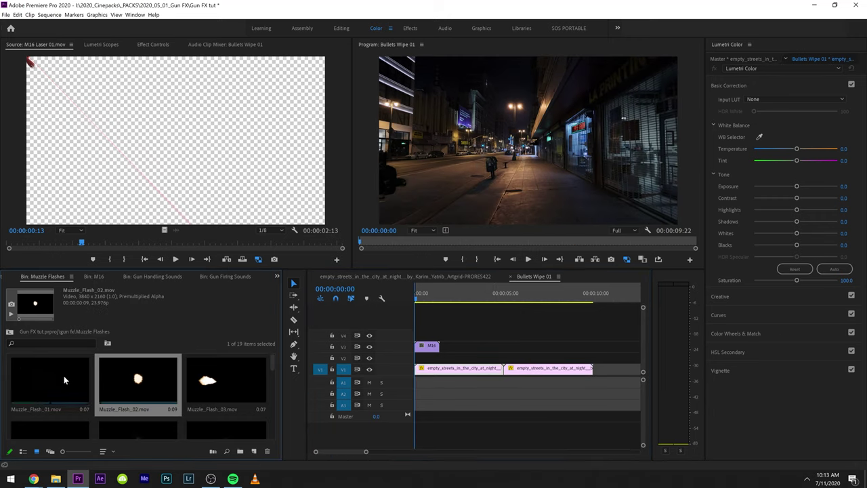
{"action": "scroll", "coordinate": [54, 396], "scroll_direction": "down", "scroll_amount": 3}
{"action": "scroll", "coordinate": [162, 387], "scroll_direction": "down", "scroll_amount": 5}
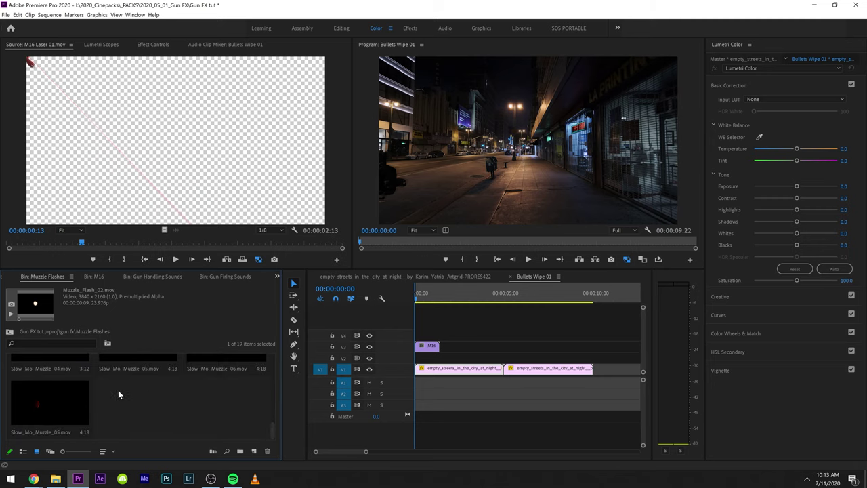
{"action": "key", "text": "ctrl+s"}
{"action": "scroll", "coordinate": [47, 407], "scroll_direction": "up", "scroll_amount": 1}
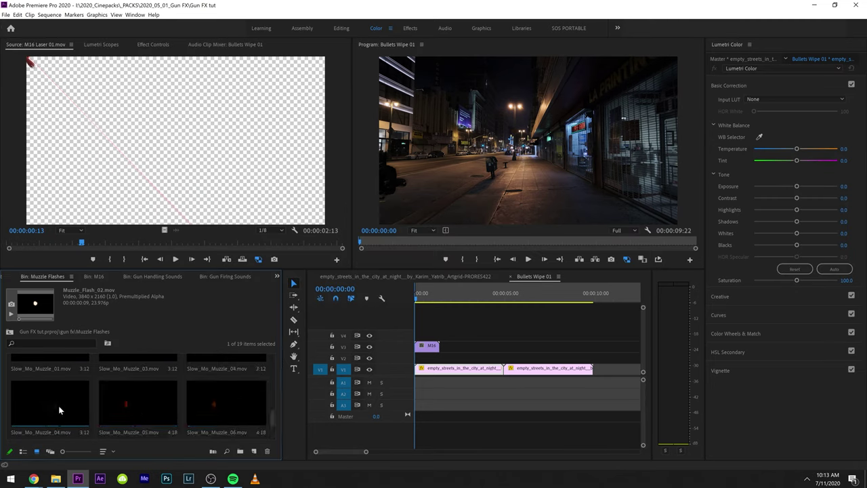
Step: Open the Pistol bin, preview Colt Firing 01.mov, and place Glock Firing 03.mov on V3 about four seconds in
{"action": "left_click", "coordinate": [9, 331]}
{"action": "double_click", "coordinate": [209, 377]}
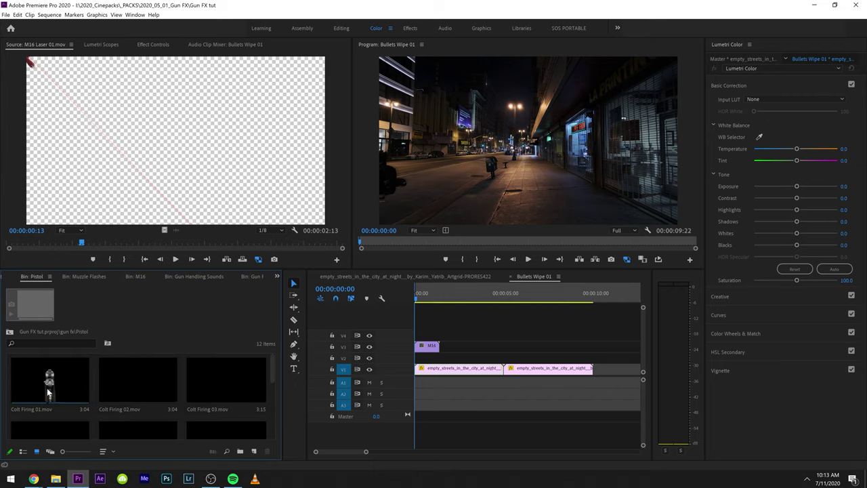
{"action": "double_click", "coordinate": [43, 387]}
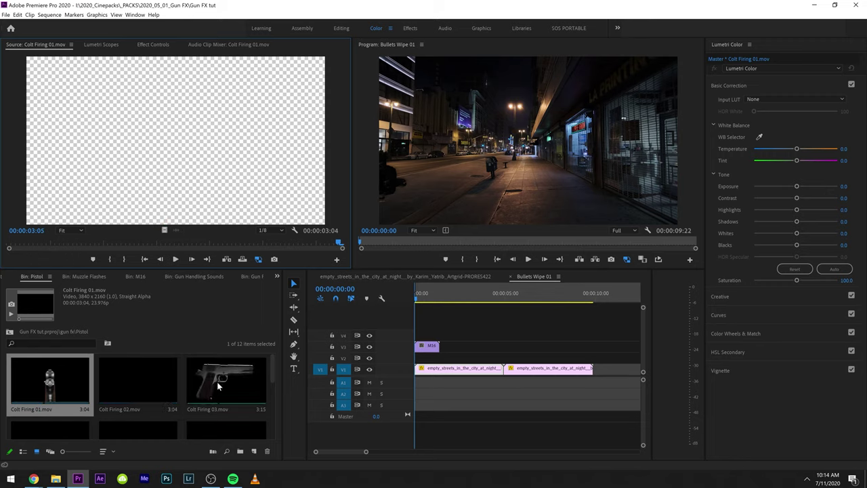
{"action": "scroll", "coordinate": [196, 376], "scroll_direction": "down", "scroll_amount": 2}
{"action": "left_click_drag", "start_coordinate": [220, 392], "coordinate": [509, 347]}
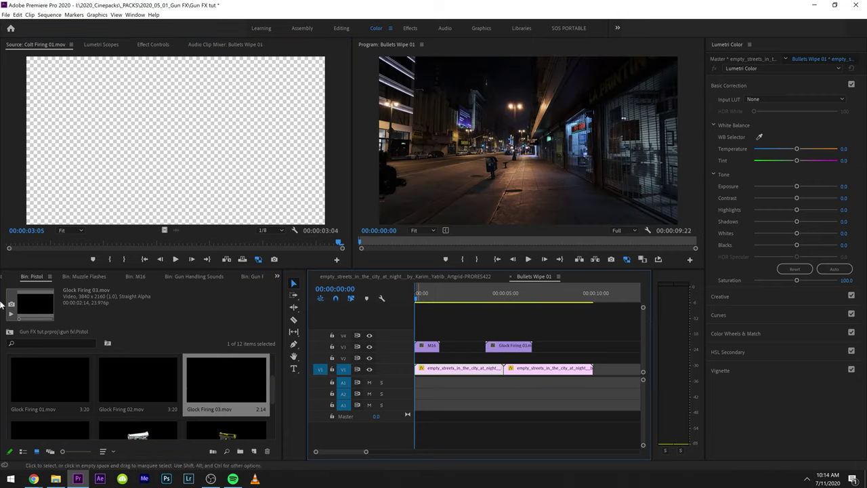
Step: Reveal the street clip's footage bin and overwrite the second street clip on V1 with the cars_driving_on_the_streets_in_a_city_at_sunrise clip
{"action": "right_click", "coordinate": [547, 375]}
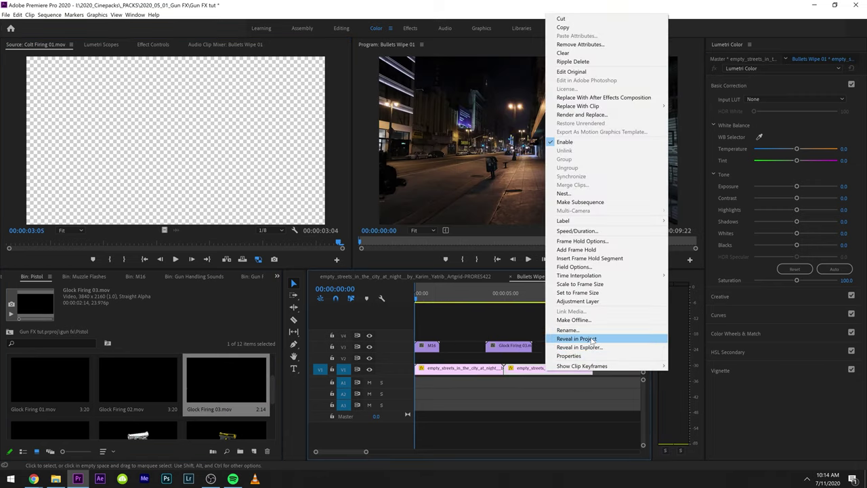
{"action": "left_click", "coordinate": [592, 341]}
{"action": "scroll", "coordinate": [81, 404], "scroll_direction": "up", "scroll_amount": 2}
{"action": "left_click_drag", "start_coordinate": [60, 397], "coordinate": [509, 372]}
{"action": "mouse_move", "coordinate": [516, 299]}
{"action": "left_mouse_down"}
{"action": "mouse_move", "coordinate": [499, 306]}
{"action": "mouse_move", "coordinate": [513, 307]}
{"action": "mouse_move", "coordinate": [506, 309]}
{"action": "left_mouse_up"}
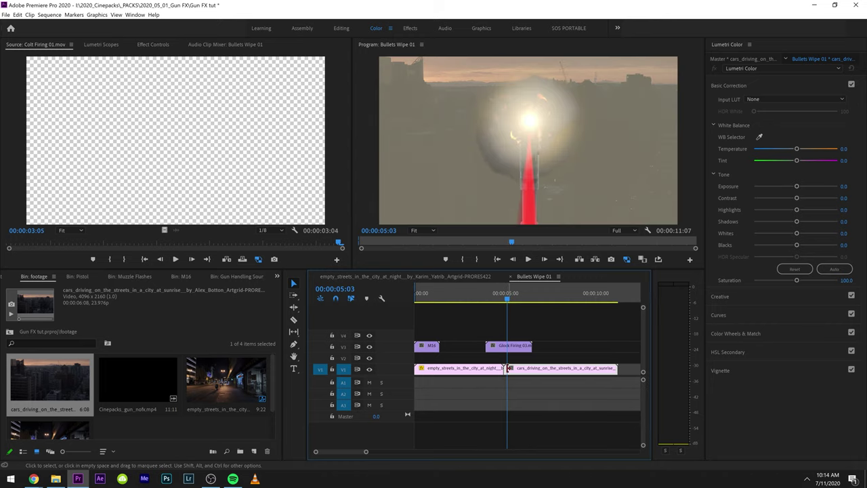
Step: Close up the cut on V1 so the night street clip meets the sunrise city clip, and play back the Glock firing effect
{"action": "left_click_drag", "start_coordinate": [506, 367], "coordinate": [482, 373]}
{"action": "left_click", "coordinate": [490, 293]}
{"action": "key", "text": "space"}
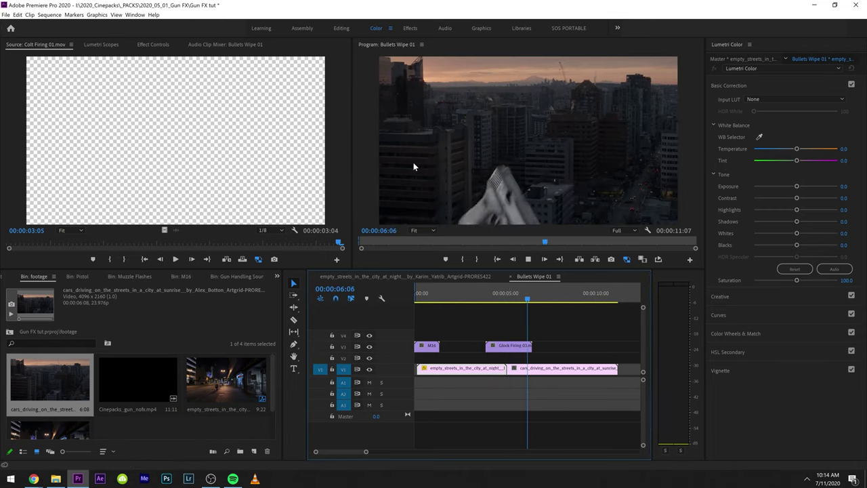
{"action": "key", "text": "space"}
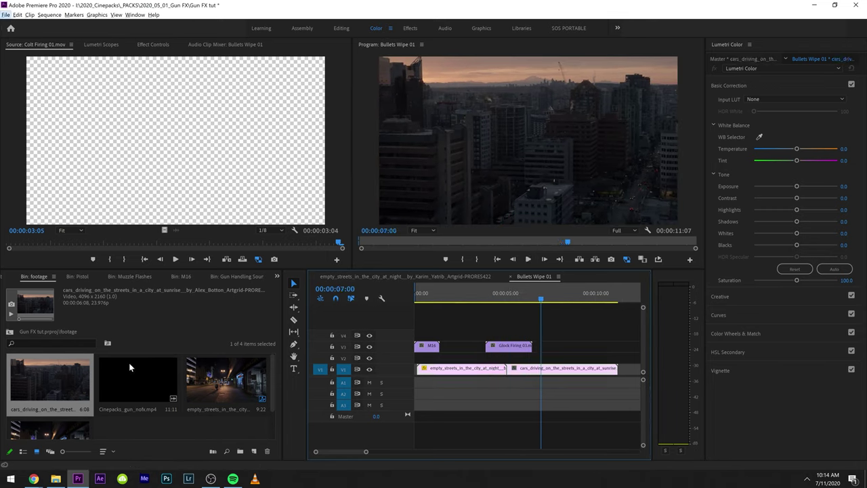
Step: Reveal Glock Firing 03.mov in its bin and place Glock Wipe 01.mov on V3 over the cut between the two V1 clips
{"action": "right_click", "coordinate": [515, 348]}
{"action": "left_click", "coordinate": [541, 447]}
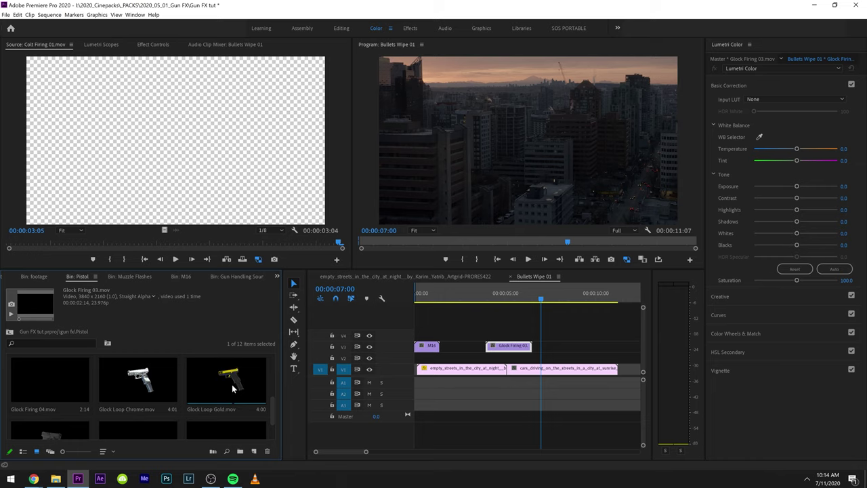
{"action": "scroll", "coordinate": [42, 402], "scroll_direction": "down", "scroll_amount": 1}
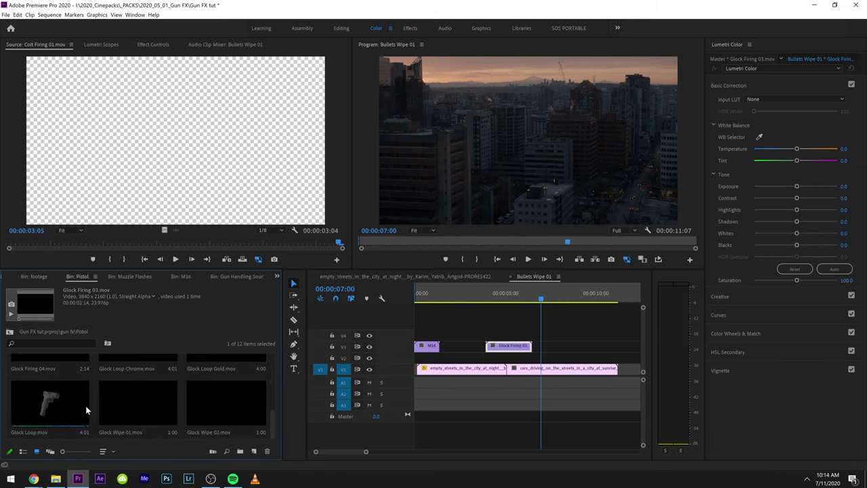
{"action": "left_click_drag", "start_coordinate": [170, 411], "coordinate": [526, 347]}
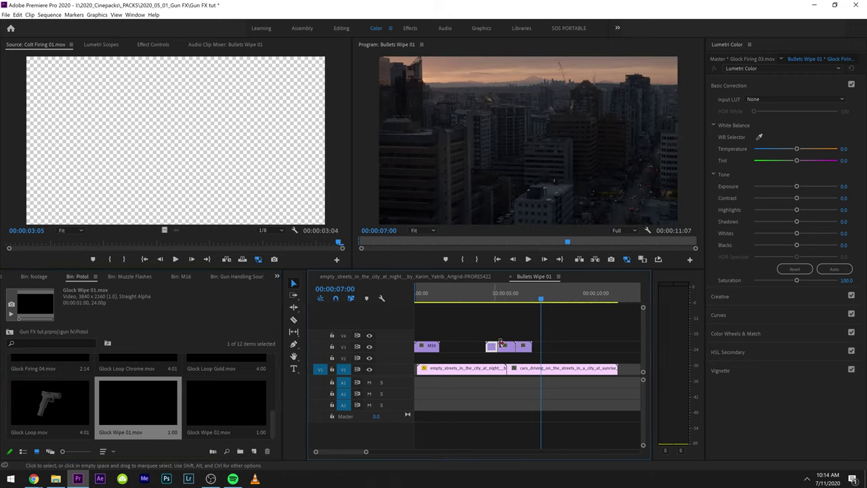
Step: Move the night street clip up to V2 to end with the Glock wipe, split it at the wipe's start, and review the transition
{"action": "mouse_move", "coordinate": [460, 370]}
{"action": "left_mouse_down"}
{"action": "mouse_move", "coordinate": [486, 357]}
{"action": "mouse_move", "coordinate": [468, 358]}
{"action": "left_mouse_up"}
{"action": "key", "text": "c"}
{"action": "left_click", "coordinate": [500, 358]}
{"action": "key", "text": "v"}
{"action": "left_click_drag", "start_coordinate": [504, 300], "coordinate": [498, 299]}
{"action": "left_click", "coordinate": [506, 349]}
{"action": "key", "text": "space"}
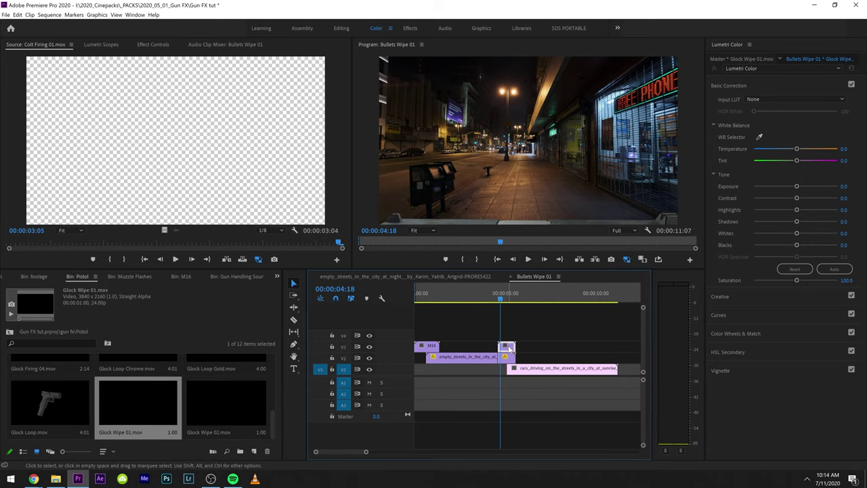
{"action": "key", "text": "Left"}
{"action": "key", "text": "Left"}
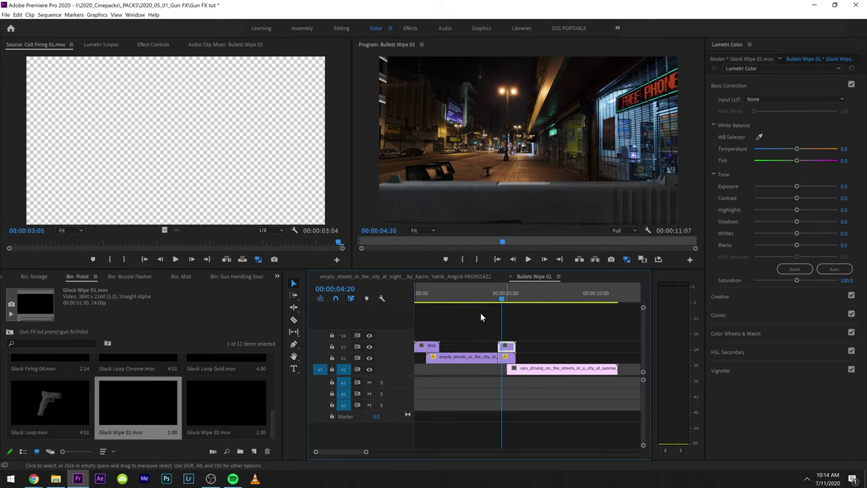
Step: At 00:00:04:22, draw a four-point opacity pen mask over the lower part of the V2 segment under the wipe and invert it
{"action": "left_click", "coordinate": [154, 45]}
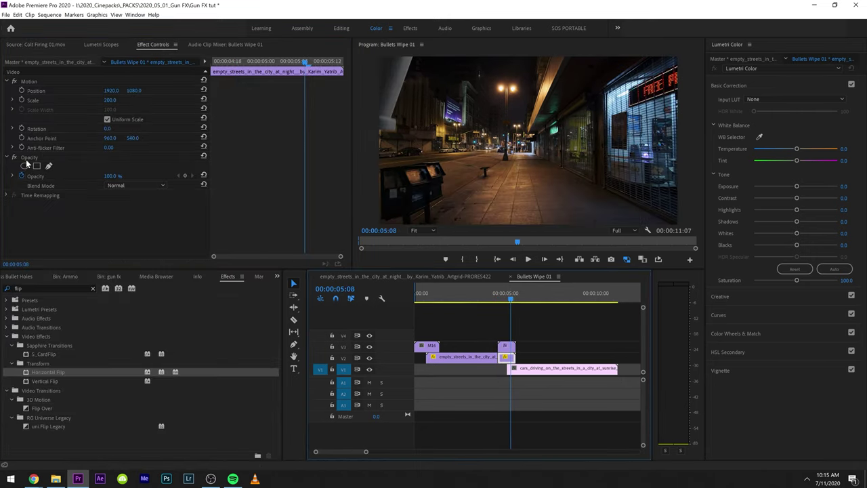
{"action": "left_click", "coordinate": [33, 158]}
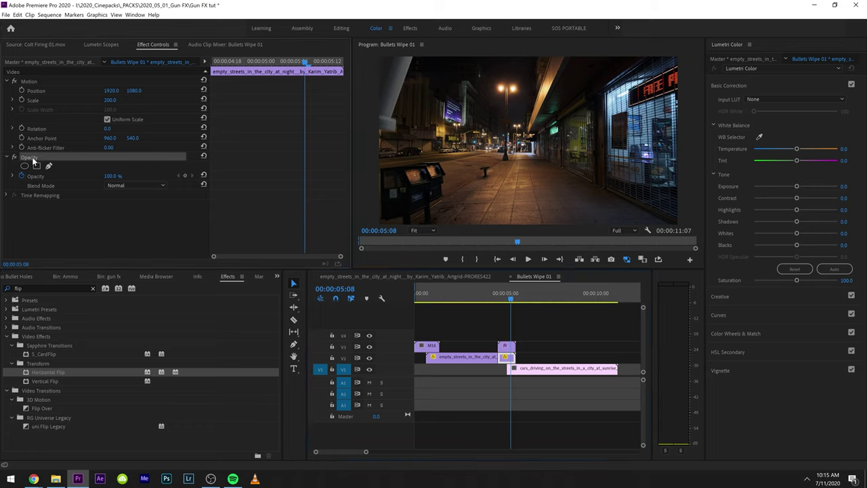
{"action": "left_click_drag", "start_coordinate": [502, 294], "coordinate": [503, 297]}
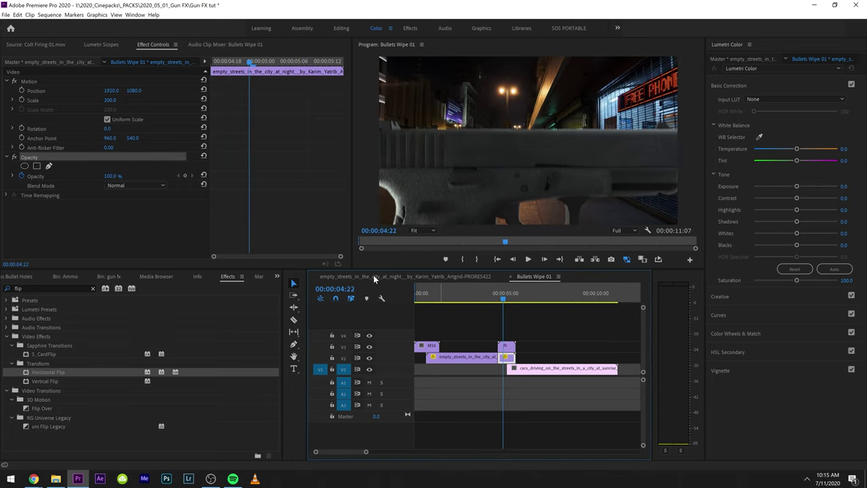
{"action": "left_click", "coordinate": [49, 166]}
{"action": "left_click", "coordinate": [363, 145]}
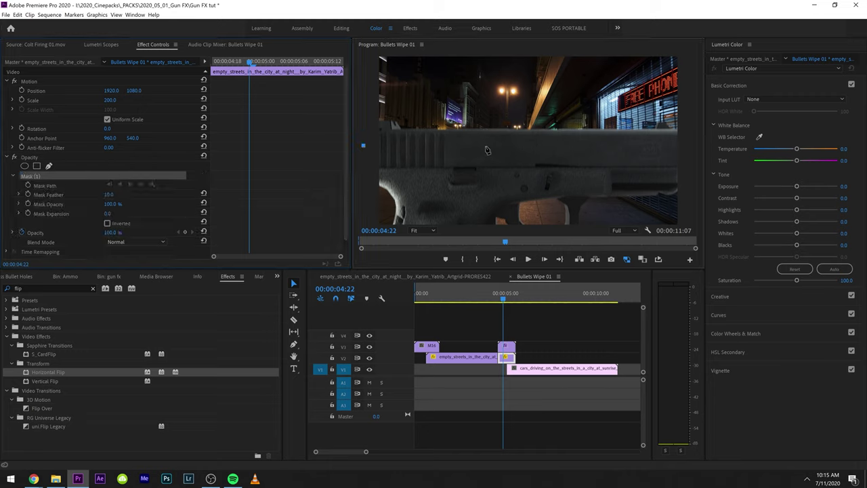
{"action": "left_click", "coordinate": [688, 157]}
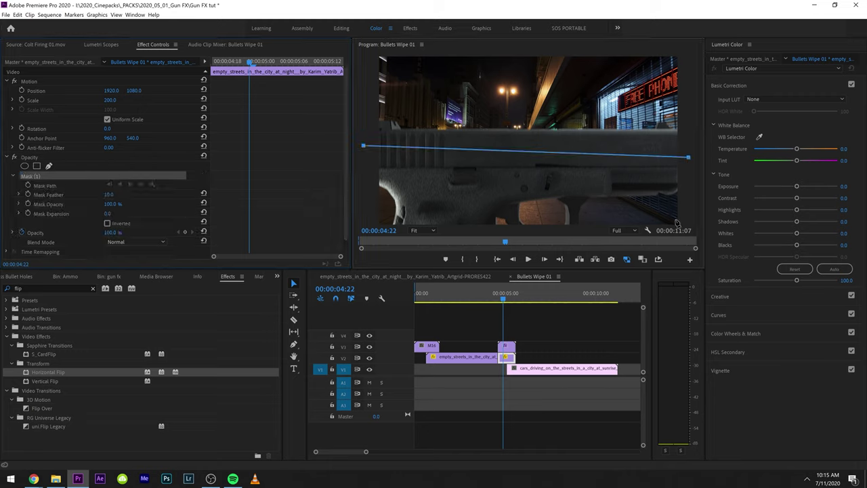
{"action": "left_click", "coordinate": [365, 223]}
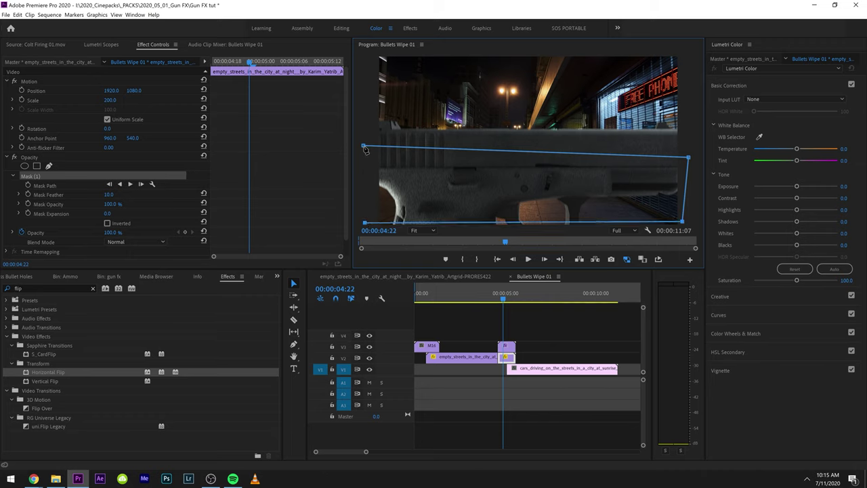
{"action": "left_click", "coordinate": [363, 147]}
{"action": "left_click", "coordinate": [107, 223]}
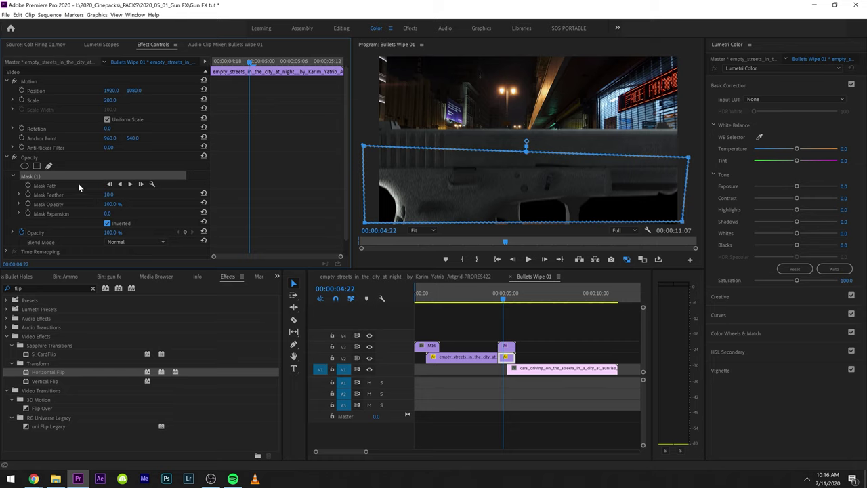
Step: Start keyframing the mask path at 00:00:04:22, and at 00:00:04:20 move the mask down to follow the gun's top edge
{"action": "left_click", "coordinate": [28, 186]}
{"action": "left_click", "coordinate": [31, 176]}
{"action": "key", "text": "Left"}
{"action": "key", "text": "Left"}
{"action": "left_click_drag", "start_coordinate": [537, 179], "coordinate": [535, 228]}
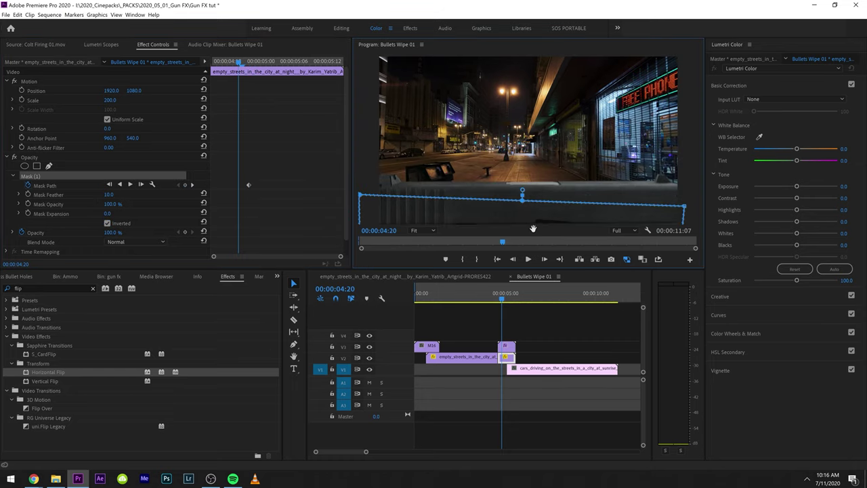
Step: Add mask path keyframes at 00:00:04:18 and 00:00:04:16, lowering the mask towards the frame's bottom edge
{"action": "key", "text": "Left"}
{"action": "key", "text": "Left"}
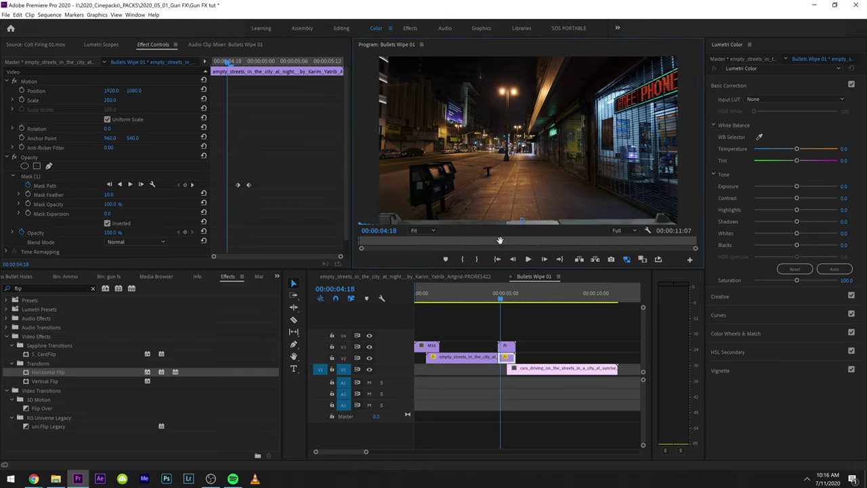
{"action": "key", "text": "Left"}
{"action": "key", "text": "Left"}
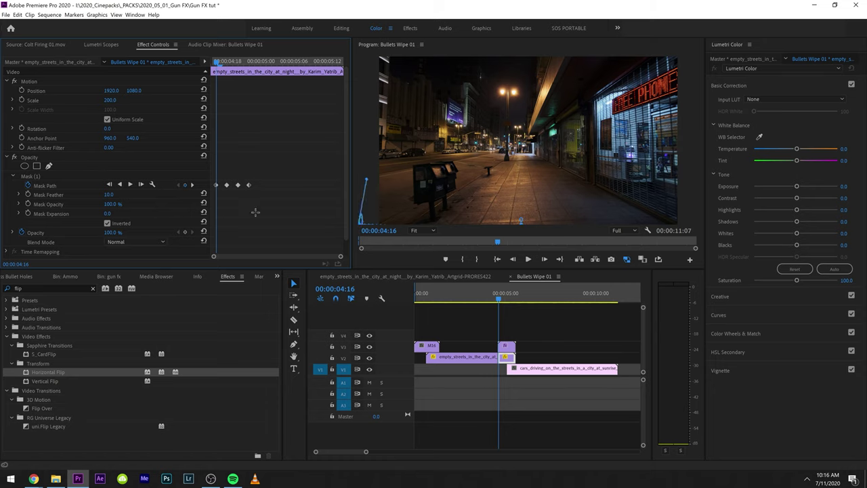
Step: At 00:00:05:02, add a mask path keyframe with both upper mask corners raised above the frame
{"action": "key", "text": "Right"}
{"action": "key", "text": "Right"}
{"action": "key", "text": "Right"}
{"action": "key", "text": "Right"}
{"action": "key", "text": "Right"}
{"action": "key", "text": "Right"}
{"action": "key", "text": "Right"}
{"action": "key", "text": "Right"}
{"action": "key", "text": "Right"}
{"action": "key", "text": "Right"}
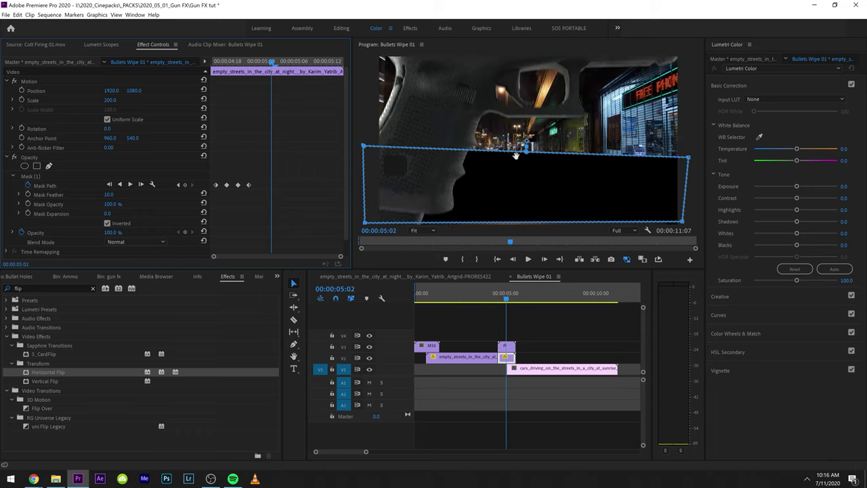
{"action": "left_click_drag", "start_coordinate": [690, 160], "coordinate": [698, 43]}
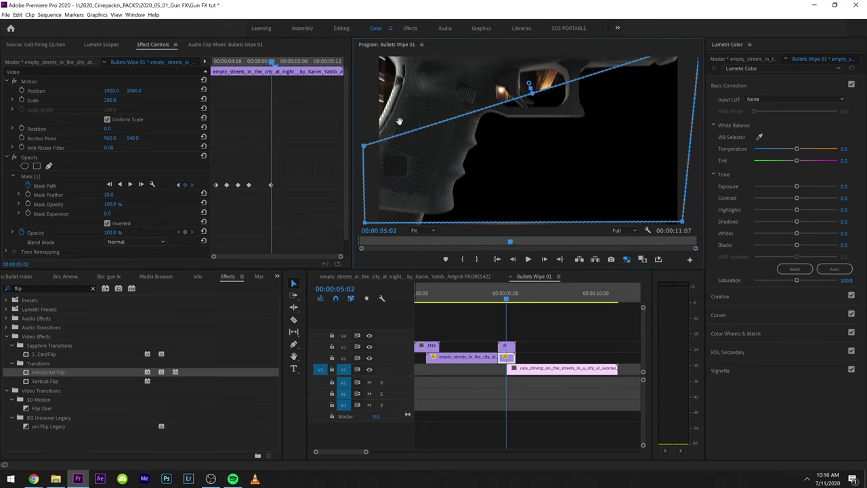
{"action": "left_click_drag", "start_coordinate": [365, 147], "coordinate": [398, 90]}
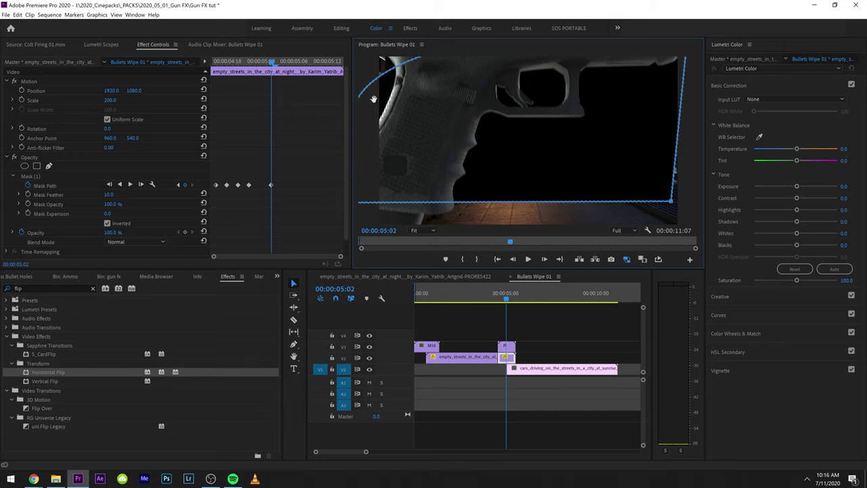
{"action": "left_click_drag", "start_coordinate": [364, 147], "coordinate": [353, 46]}
Step: Check the mask frame by frame and, at the 00:00:04:22 keyframe, pull its lower-right corner outward past the frame edge
{"action": "left_click", "coordinate": [252, 211]}
{"action": "key", "text": "Right"}
{"action": "key", "text": "Right"}
{"action": "key", "text": "Right"}
{"action": "key", "text": "Right"}
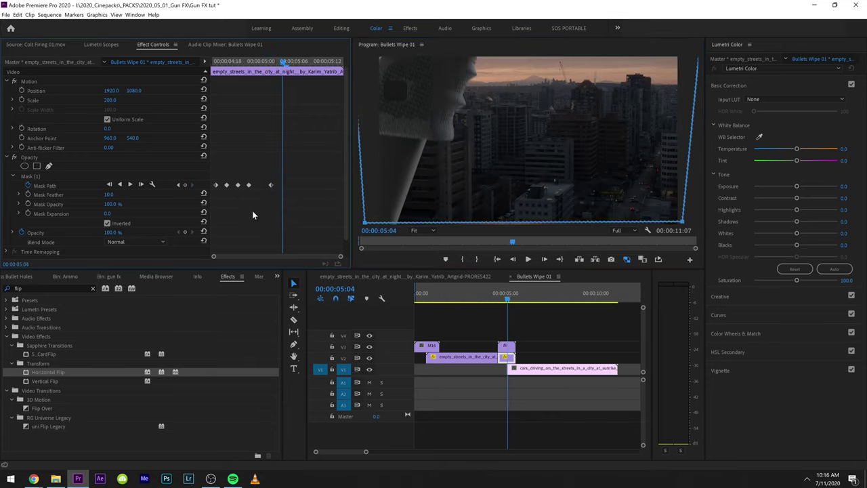
{"action": "key", "text": "Left"}
{"action": "key", "text": "Left"}
{"action": "key", "text": "Left"}
{"action": "key", "text": "Left"}
{"action": "key", "text": "Left"}
{"action": "key", "text": "Left"}
{"action": "key", "text": "Left"}
{"action": "key", "text": "Left"}
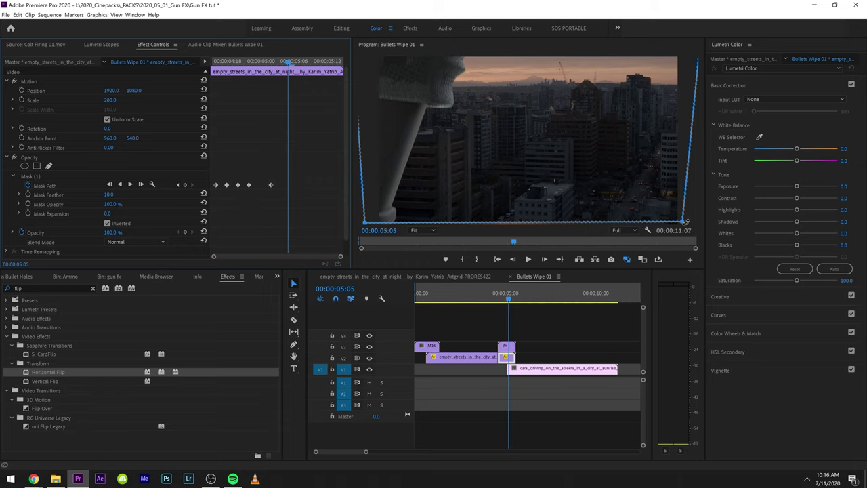
{"action": "key", "text": "Left"}
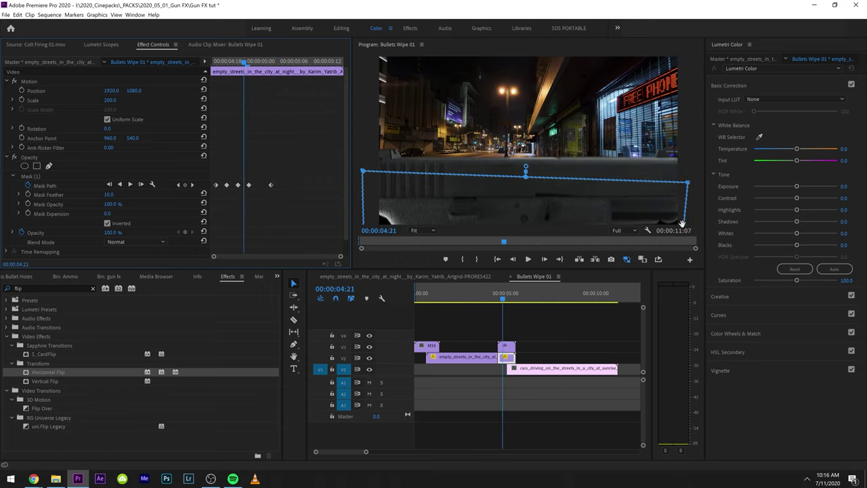
{"action": "key", "text": "Right"}
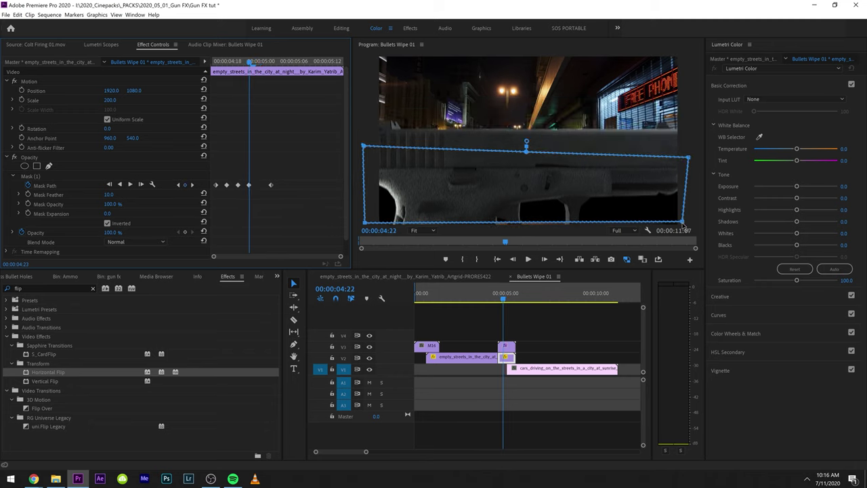
{"action": "left_click_drag", "start_coordinate": [682, 222], "coordinate": [688, 222]}
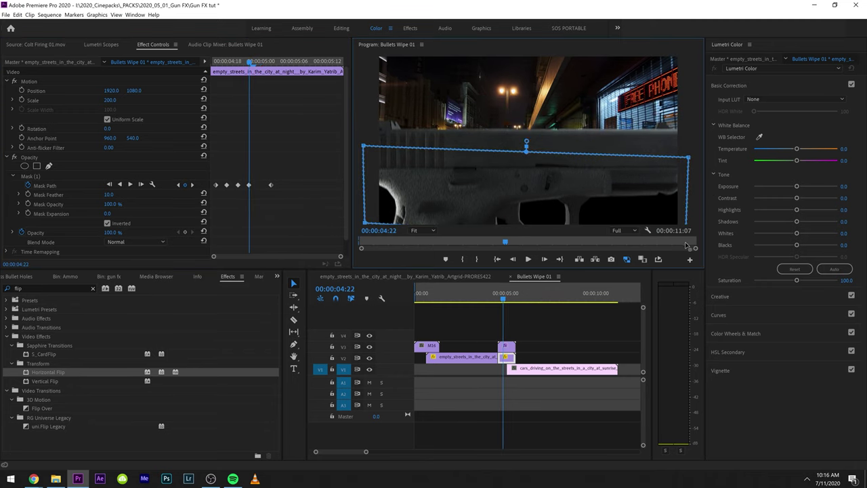
Step: Step through the masked wipe frame by frame from 00:00:04:22 to 00:00:05:10 to check the mask's coverage
{"action": "left_click", "coordinate": [303, 204]}
{"action": "key", "text": "Right"}
{"action": "key", "text": "Right"}
{"action": "key", "text": "Right"}
{"action": "key", "text": "Right"}
{"action": "key", "text": "Right"}
{"action": "key", "text": "Right"}
{"action": "key", "text": "Right"}
{"action": "key", "text": "Right"}
{"action": "key", "text": "Right"}
{"action": "key", "text": "Right"}
{"action": "key", "text": "Right"}
{"action": "key", "text": "Right"}
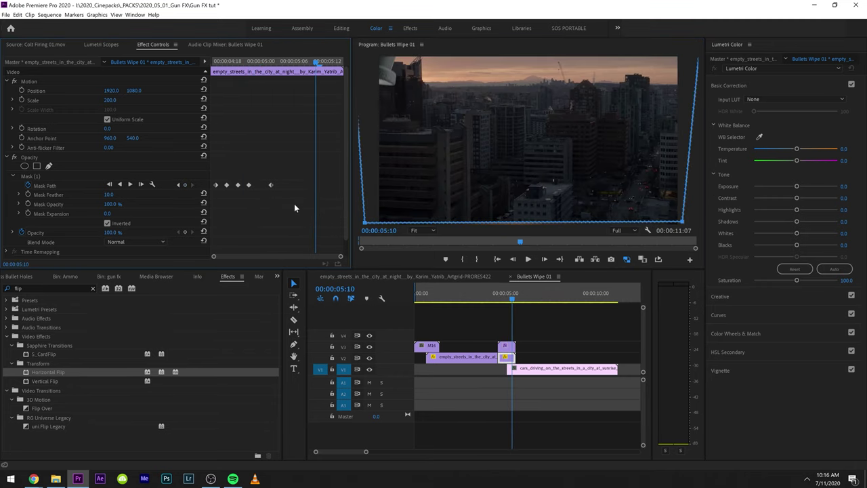
Step: Move the sunrise city clip on V1 earlier to start with the Glock wipe at 00:00:04:15, and play the transition
{"action": "left_click_drag", "start_coordinate": [525, 368], "coordinate": [515, 367]}
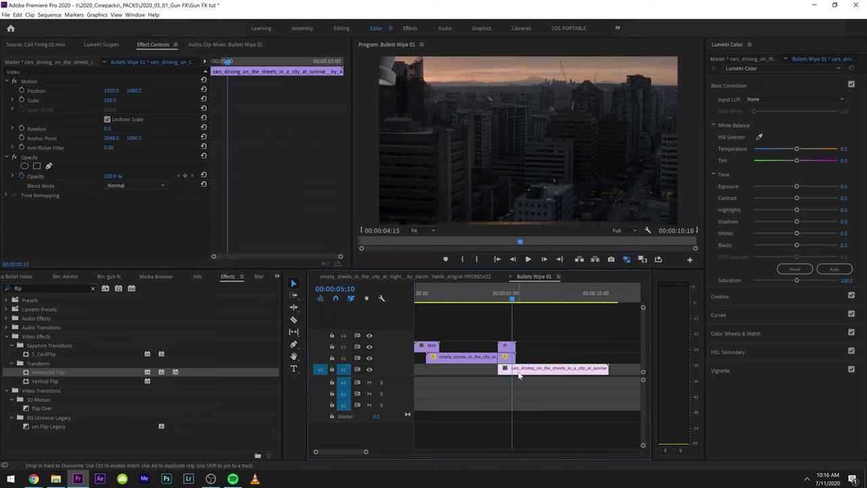
{"action": "left_click", "coordinate": [497, 300]}
{"action": "key", "text": "space"}
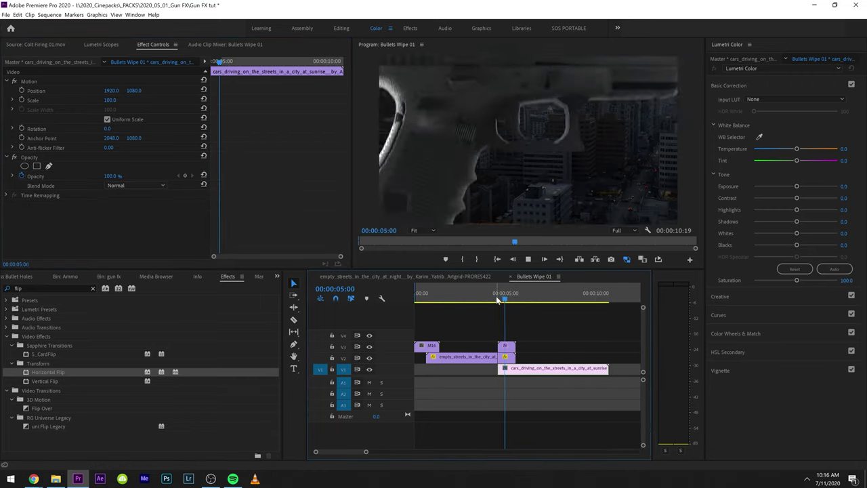
{"action": "left_click", "coordinate": [503, 300]}
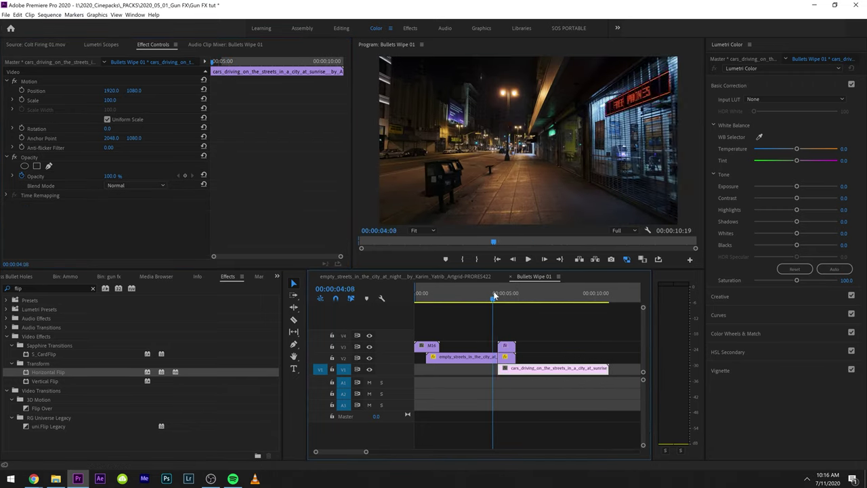
Step: Select the opacity mask on the V2 segment and, at 00:00:05:06, extend its lower edge below the frame
{"action": "left_click", "coordinate": [504, 349]}
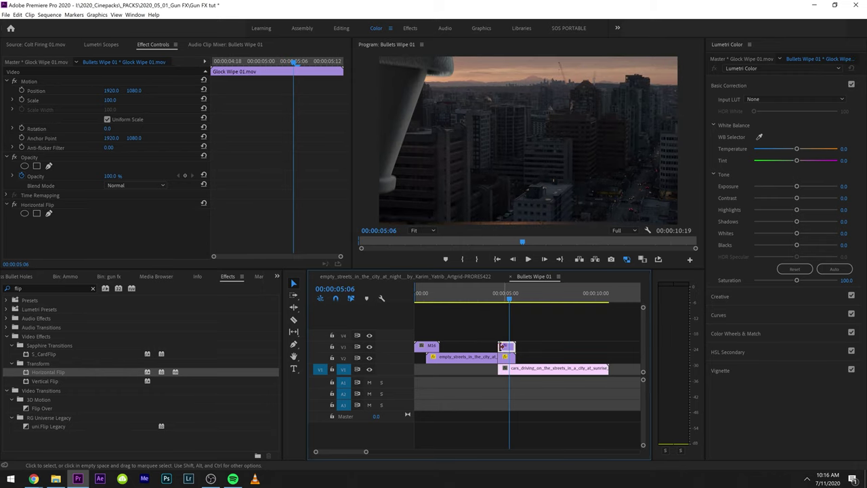
{"action": "left_click", "coordinate": [504, 357]}
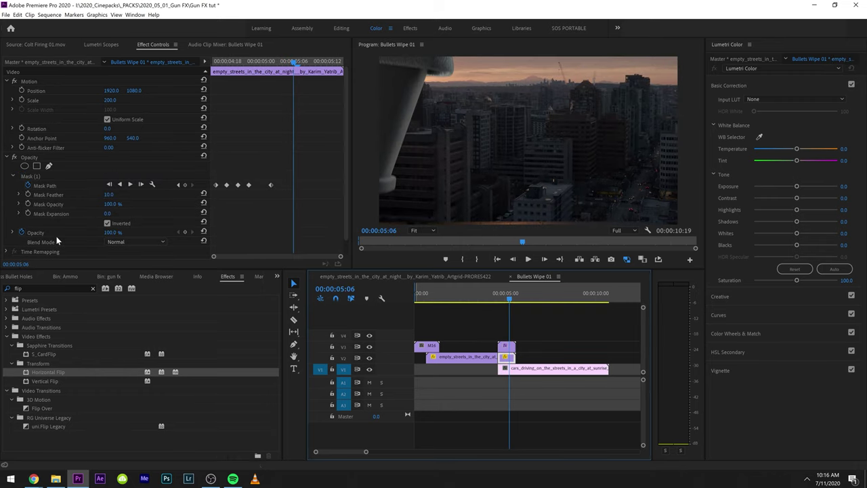
{"action": "left_click", "coordinate": [39, 177]}
{"action": "left_click_drag", "start_coordinate": [558, 228], "coordinate": [556, 343]}
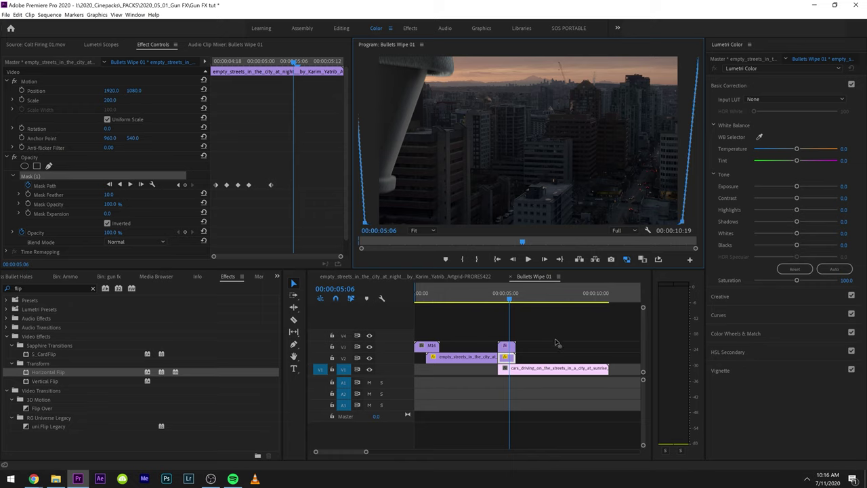
Step: At 00:00:05:00, add a mask path keyframe with the mask's lower edge pushed below the frame
{"action": "key", "text": "Left"}
{"action": "key", "text": "Left"}
{"action": "key", "text": "Left"}
{"action": "key", "text": "Left"}
{"action": "key", "text": "Left"}
{"action": "key", "text": "Left"}
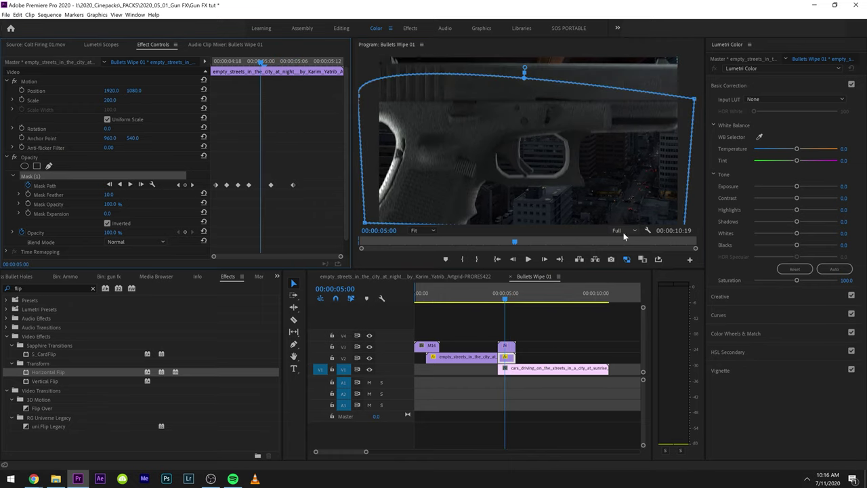
{"action": "left_click_drag", "start_coordinate": [397, 222], "coordinate": [401, 228]}
Step: Step through the remaining wipe frames to 00:00:05:08 and play back the transition to check the corrected mask
{"action": "left_click", "coordinate": [313, 219]}
{"action": "key", "text": "Right"}
{"action": "key", "text": "Right"}
{"action": "key", "text": "Right"}
{"action": "key", "text": "Left"}
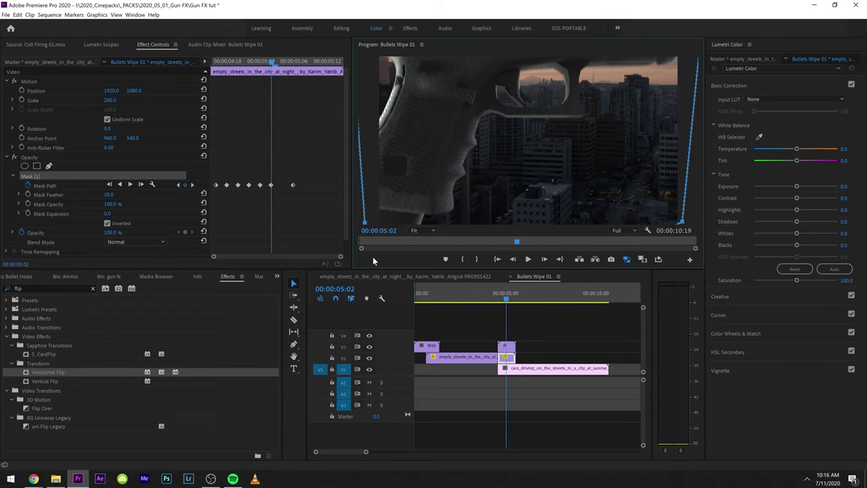
{"action": "key", "text": "Right"}
{"action": "key", "text": "Right"}
{"action": "key", "text": "Right"}
{"action": "key", "text": "Right"}
{"action": "key", "text": "Right"}
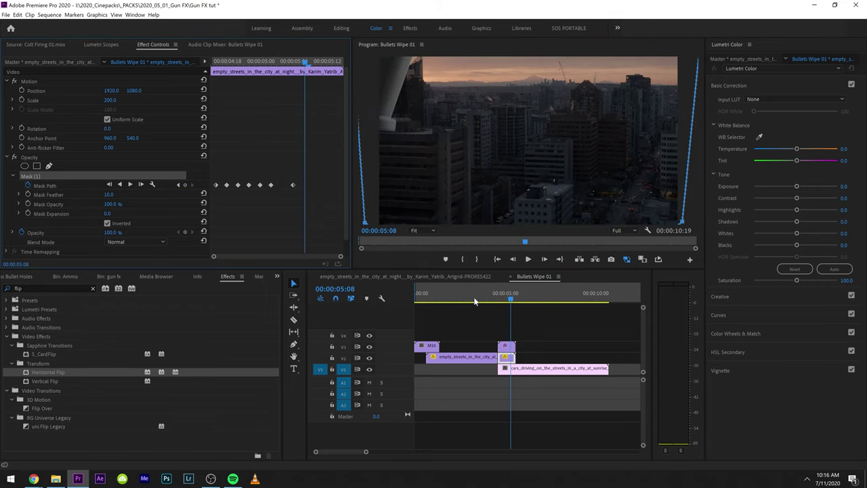
{"action": "left_click", "coordinate": [497, 293]}
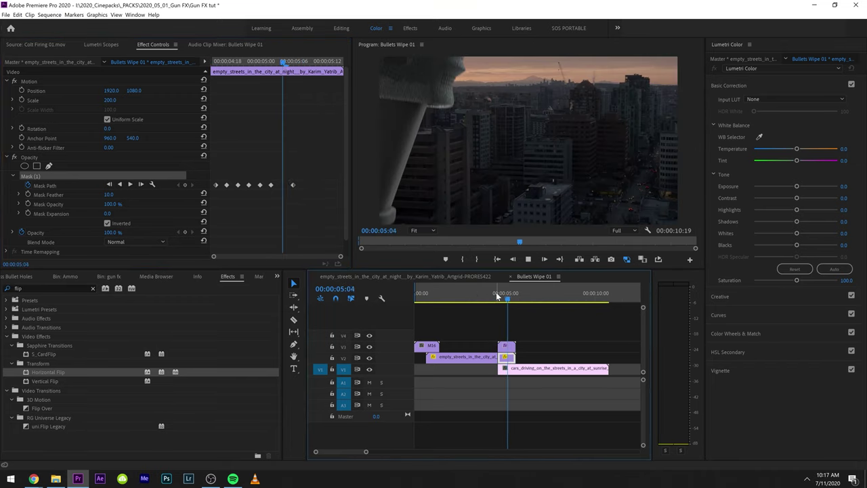
{"action": "key", "text": "space"}
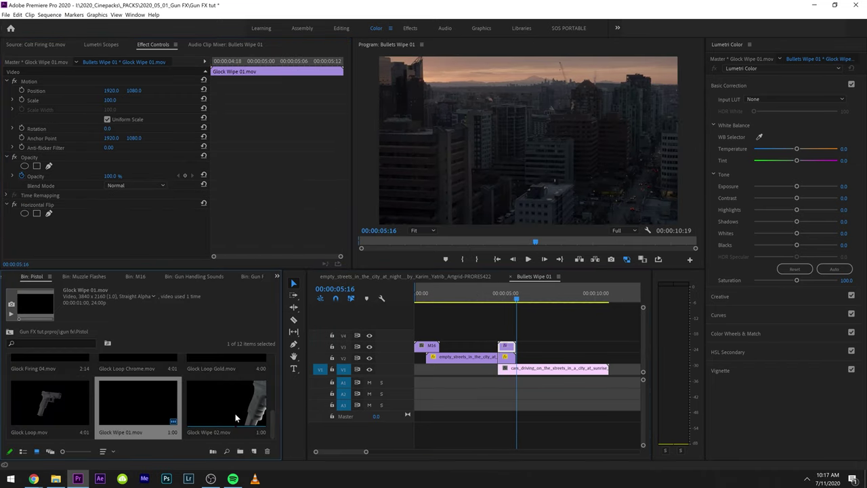
Step: Preview Glock Wipe 02.mov, and place Glock Loop.mov on V3 over the sunrise clip after the wipe and play it
{"action": "double_click", "coordinate": [218, 415]}
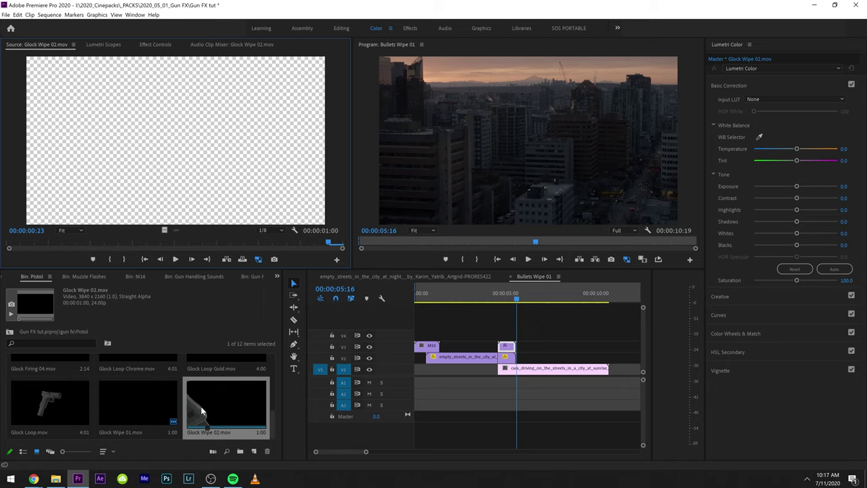
{"action": "scroll", "coordinate": [161, 407], "scroll_direction": "up", "scroll_amount": 2}
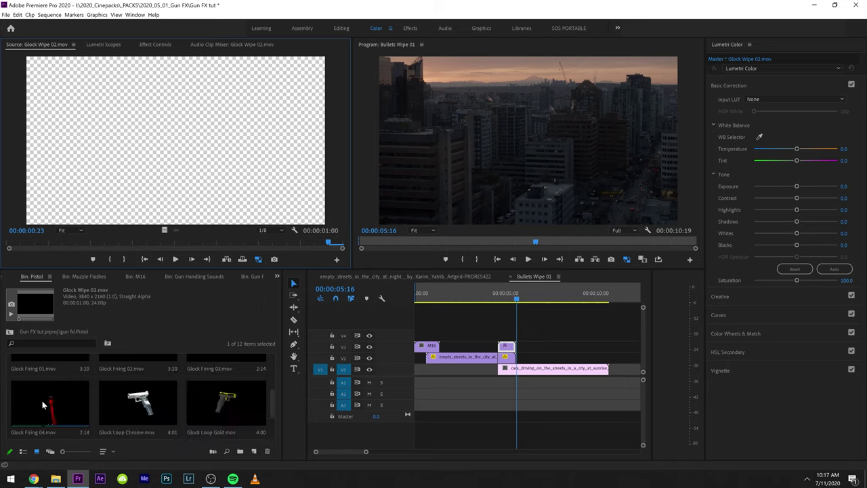
{"action": "scroll", "coordinate": [41, 409], "scroll_direction": "down", "scroll_amount": 2}
{"action": "left_click_drag", "start_coordinate": [33, 402], "coordinate": [528, 350]}
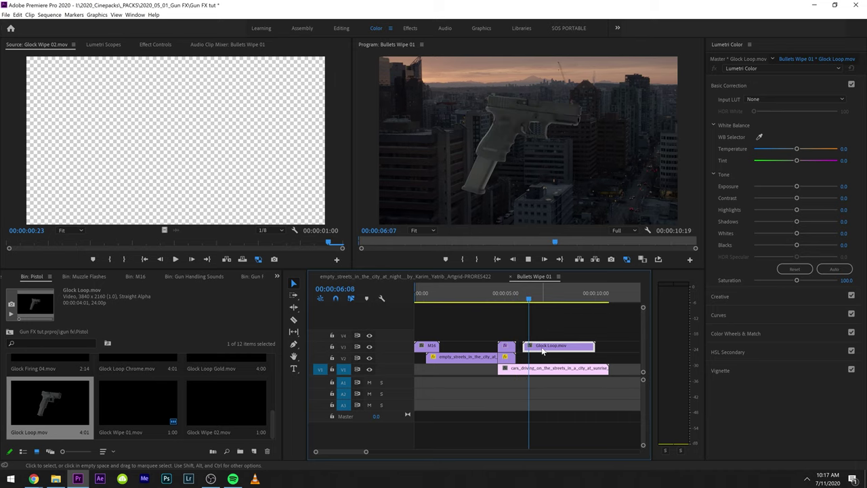
{"action": "key", "text": "space"}
Step: Search the effects for glow and try uni.Glow on the Glock Loop clip
{"action": "left_click", "coordinate": [276, 277]}
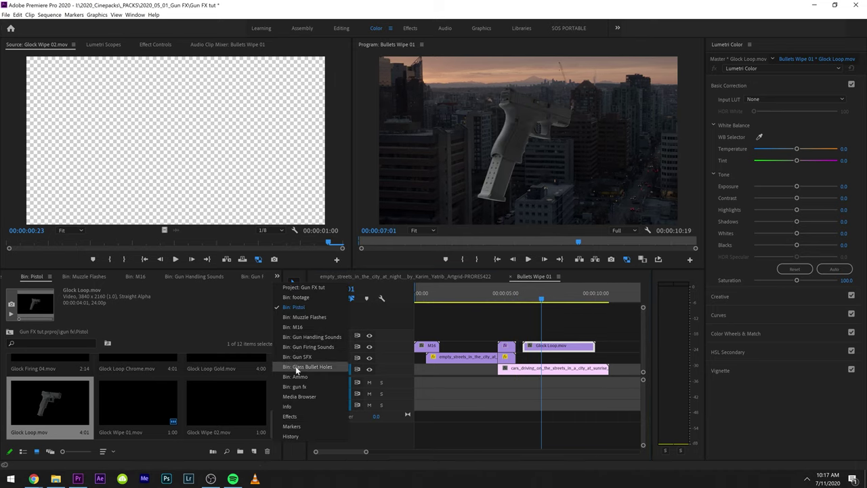
{"action": "left_click", "coordinate": [300, 408]}
{"action": "double_click", "coordinate": [48, 288]}
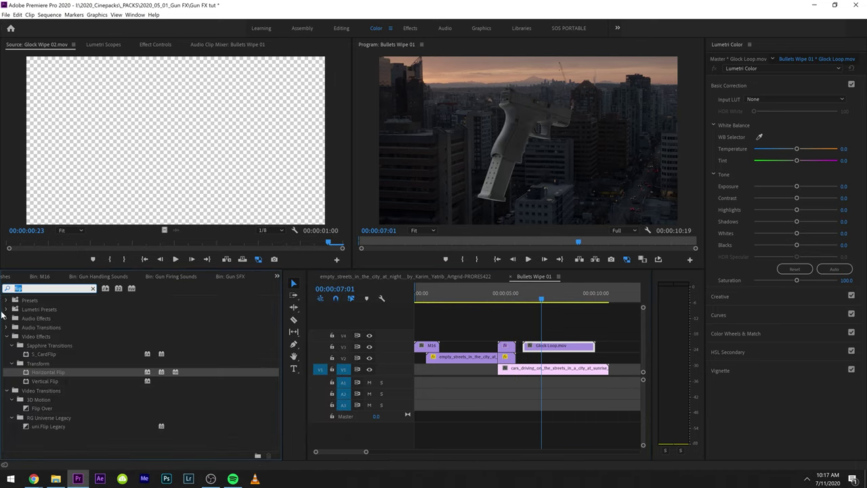
{"action": "type", "text": "glow"}
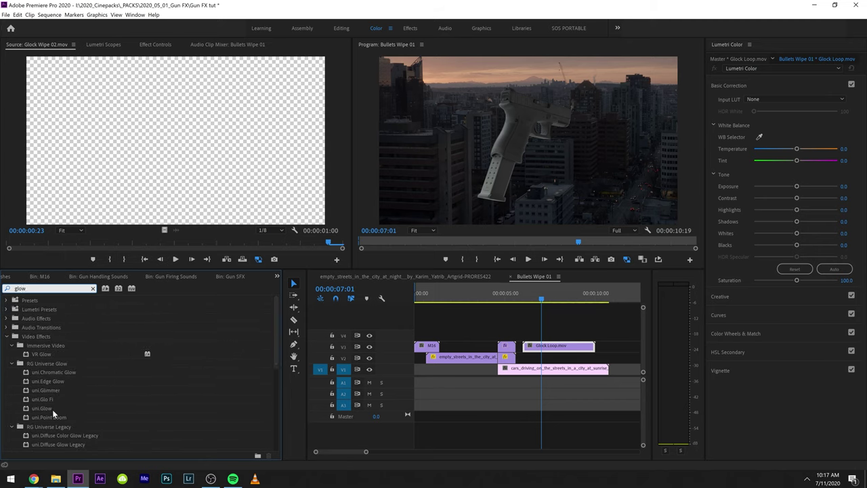
{"action": "left_click_drag", "start_coordinate": [41, 408], "coordinate": [560, 330]}
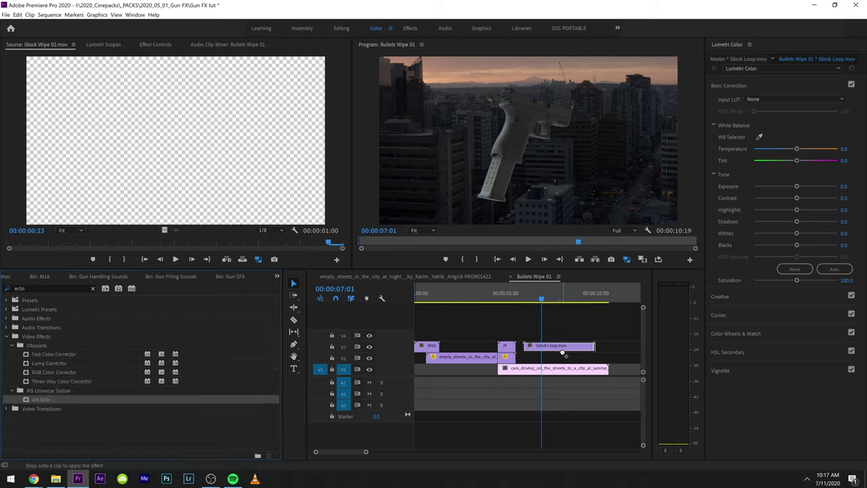
Step: Try the uni.Ecto and uni.Holomatrix II effects in turn on the Glock Loop clip and preview each look
{"action": "left_click_drag", "start_coordinate": [561, 351], "coordinate": [562, 355]}
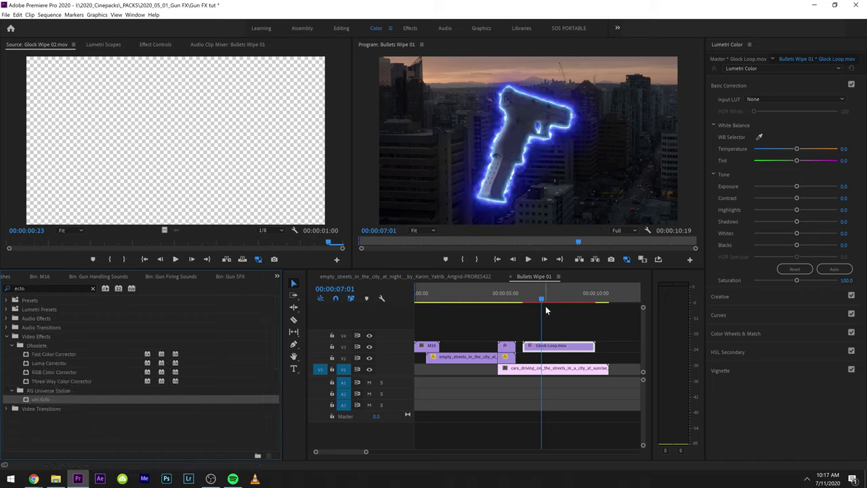
{"action": "key", "text": "space"}
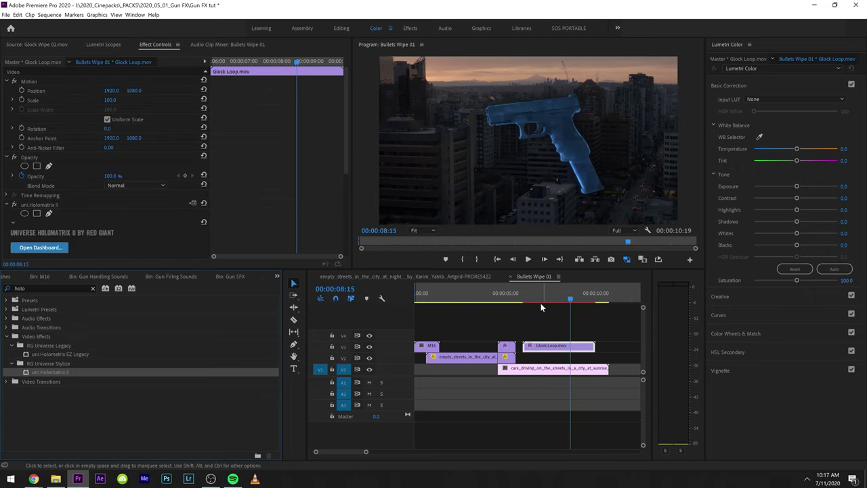
{"action": "left_click_drag", "start_coordinate": [535, 298], "coordinate": [546, 304]}
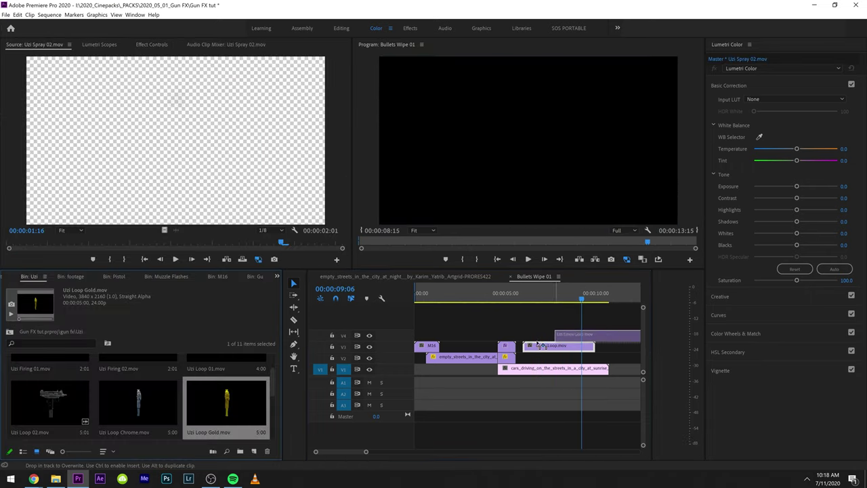
Step: Replace the Glock Loop clip with Uzi Loop Gold.mov, placed on V4 from the same start point
{"action": "left_click_drag", "start_coordinate": [575, 339], "coordinate": [535, 339]}
{"action": "left_click", "coordinate": [535, 338]}
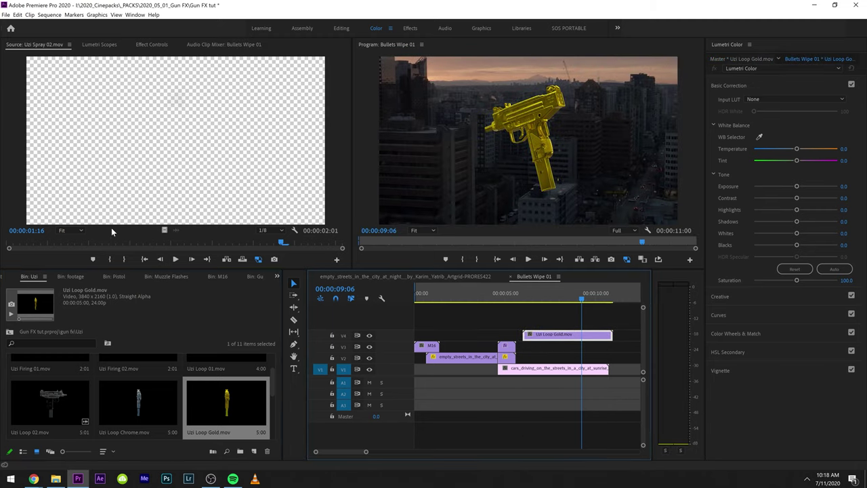
Step: Find the Color Balance (HLS) effect, apply it to the Uzi Loop Gold clip, and show its effect settings
{"action": "left_click", "coordinate": [278, 275]}
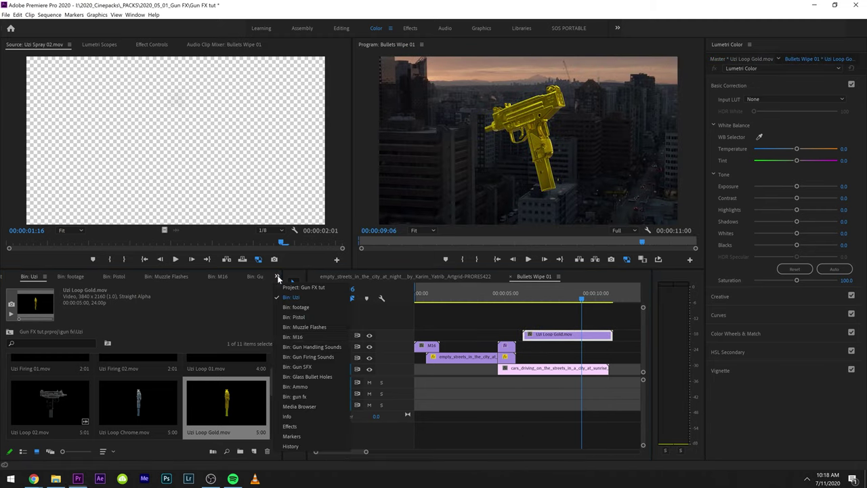
{"action": "left_click", "coordinate": [286, 426]}
{"action": "left_click", "coordinate": [32, 288]}
{"action": "type", "text": "hl"}
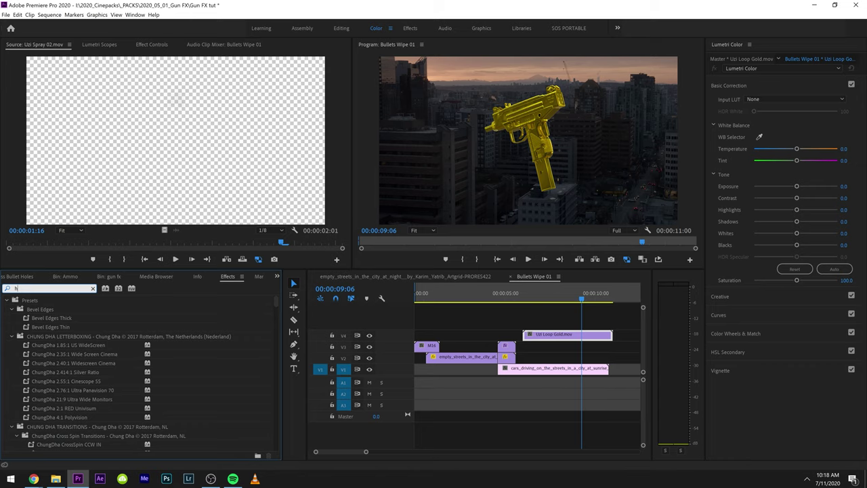
{"action": "type", "text": "s"}
{"action": "left_click", "coordinate": [50, 354]}
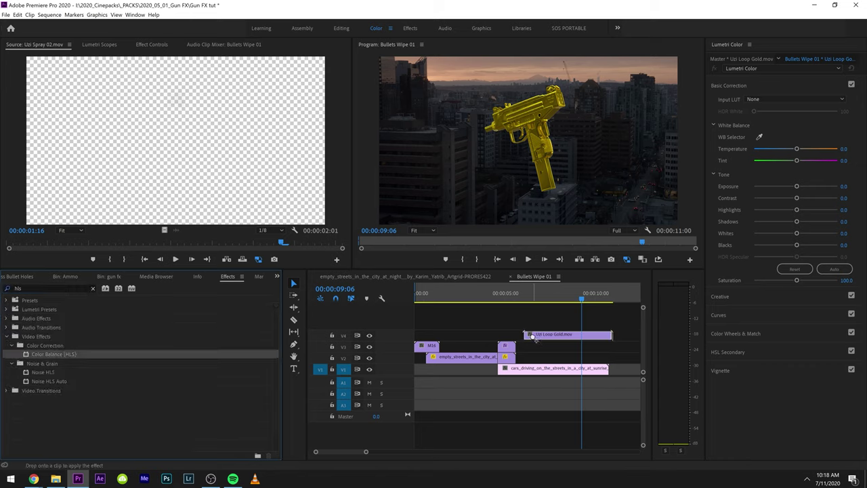
{"action": "left_click", "coordinate": [136, 45]}
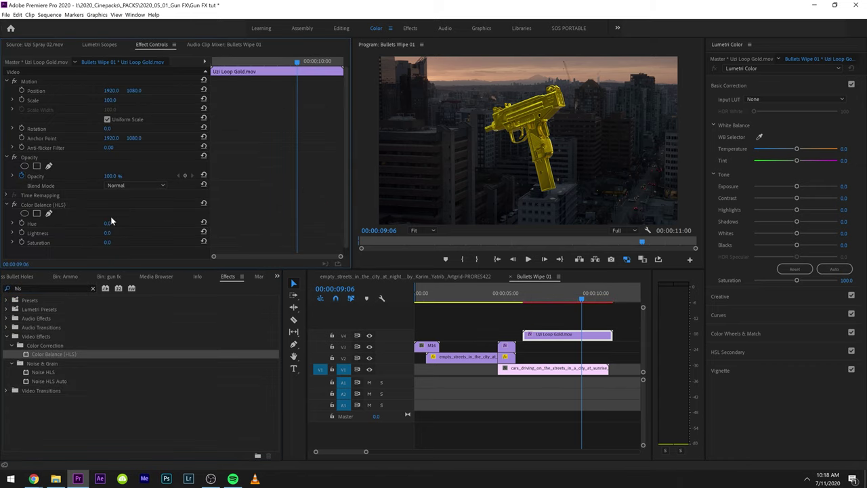
Step: Set the Uzi Loop Gold clip's Color Balance (HLS) hue to 6x325.0° and saturation to 100, and preview the recolored gun
{"action": "left_click_drag", "start_coordinate": [109, 224], "coordinate": [356, 224]}
{"action": "left_click_drag", "start_coordinate": [190, 223], "coordinate": [298, 223]}
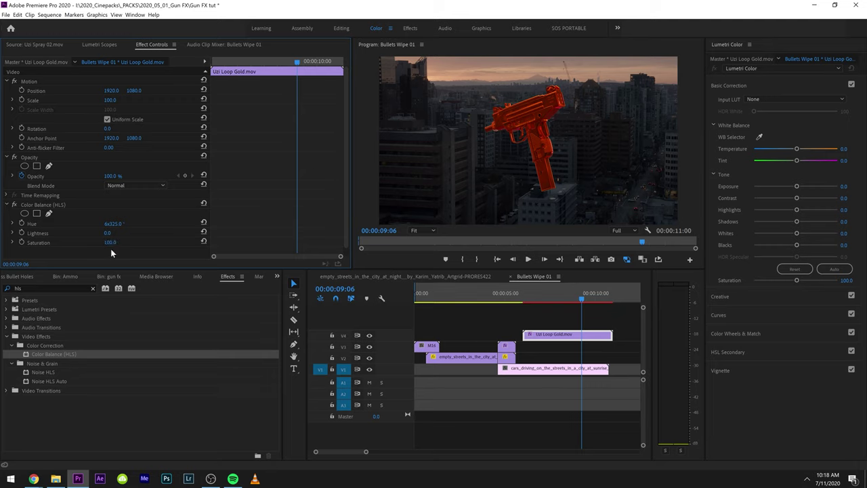
{"action": "left_click_drag", "start_coordinate": [535, 294], "coordinate": [573, 307]}
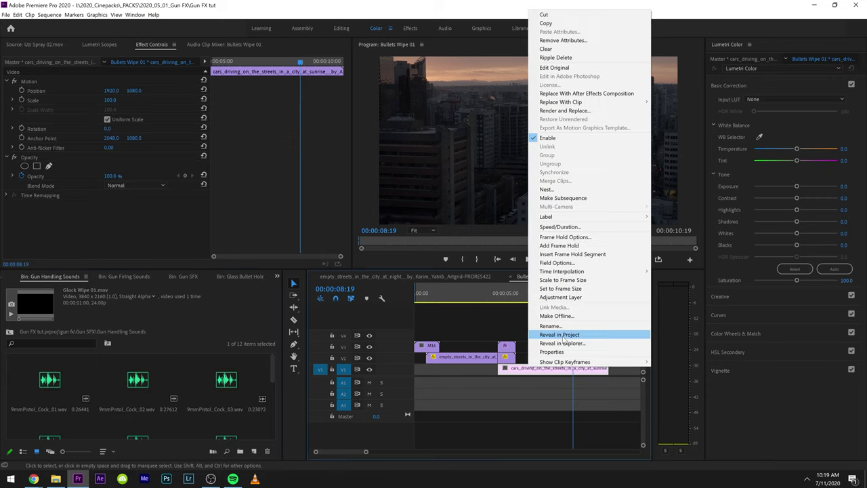
Step: Place Cinepacks_gun_nofx.mp4 from the footage bin on V1 over the later part of the sunrise city clip and scale it to frame size
{"action": "left_click", "coordinate": [556, 334]}
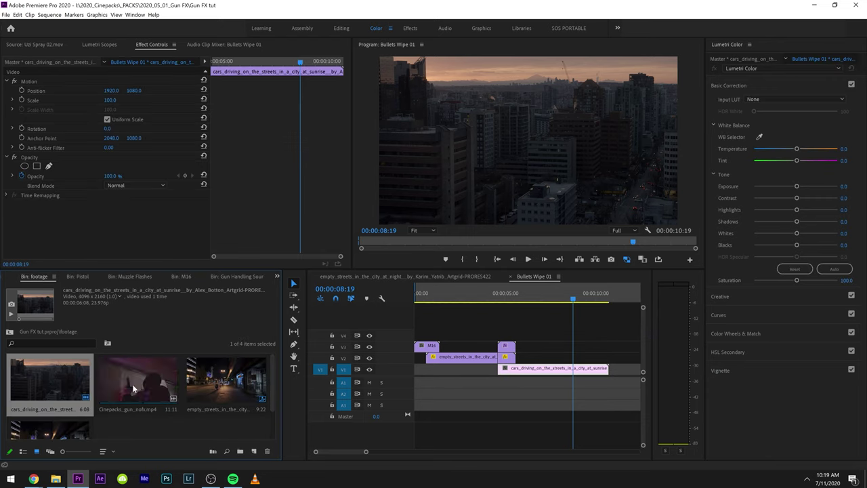
{"action": "left_click_drag", "start_coordinate": [118, 373], "coordinate": [526, 370]}
{"action": "left_click", "coordinate": [539, 292]}
{"action": "right_click", "coordinate": [548, 369]}
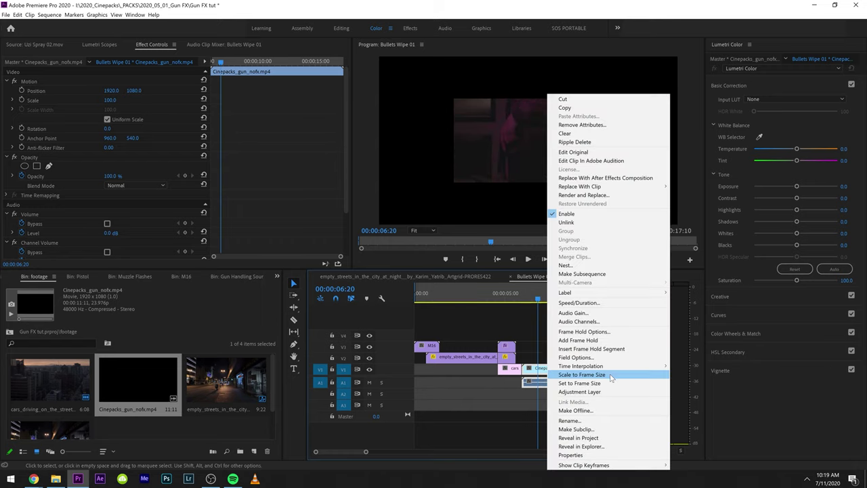
{"action": "left_click", "coordinate": [581, 375]}
{"action": "left_click", "coordinate": [601, 343]}
Step: Play through the Cinepacks_gun_nofx clip to find where the gun is fired, with the whole clip in view
{"action": "key", "text": "space"}
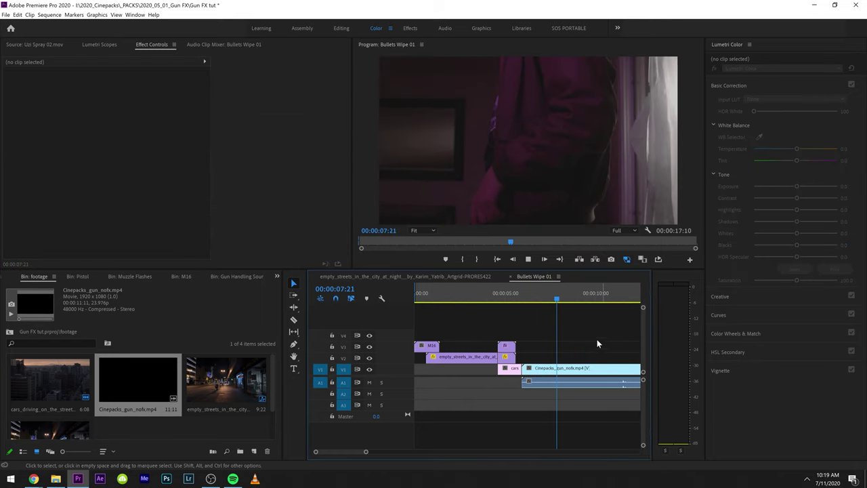
{"action": "scroll", "coordinate": [564, 344], "scroll_direction": "down", "scroll_amount": 2}
{"action": "key", "text": "minus"}
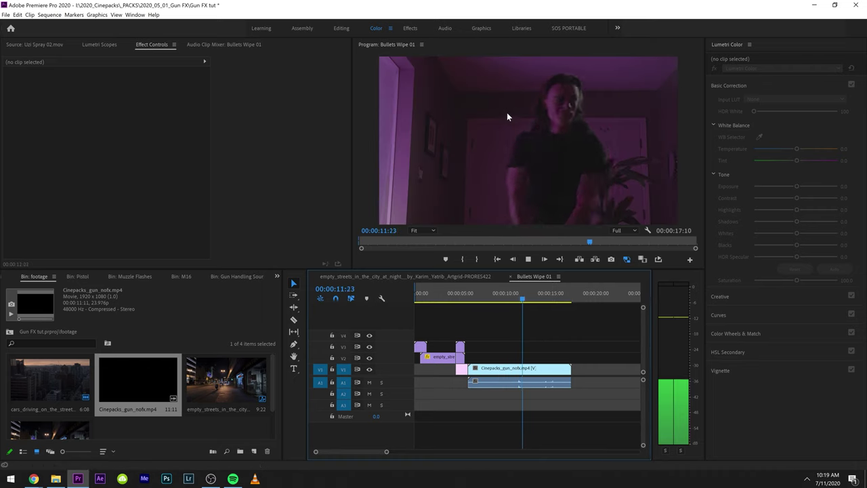
{"action": "left_click", "coordinate": [521, 152]}
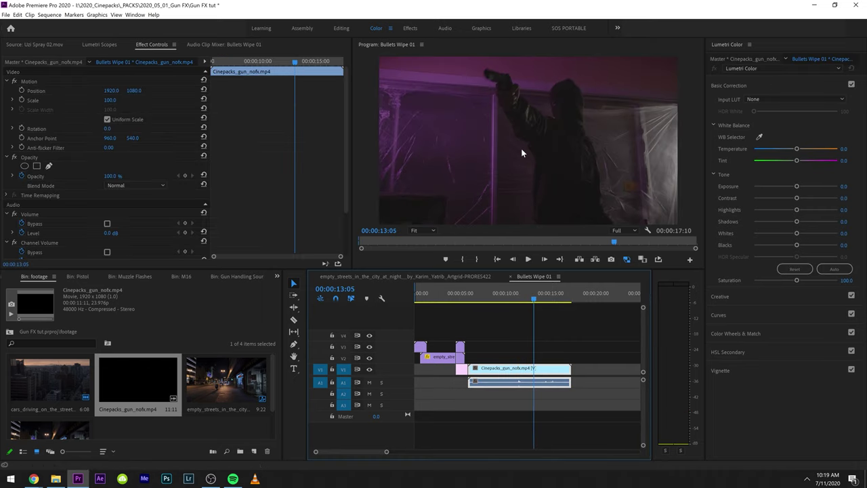
{"action": "key", "text": "space"}
{"action": "key", "text": "space"}
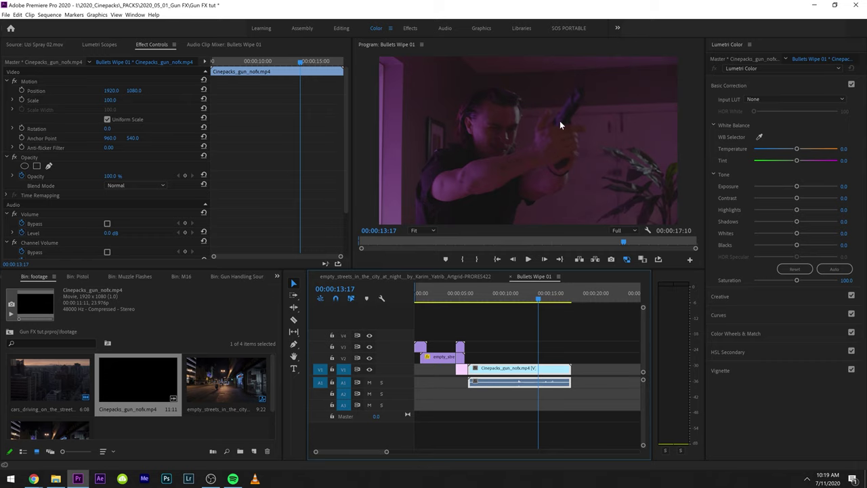
{"action": "key", "text": "space"}
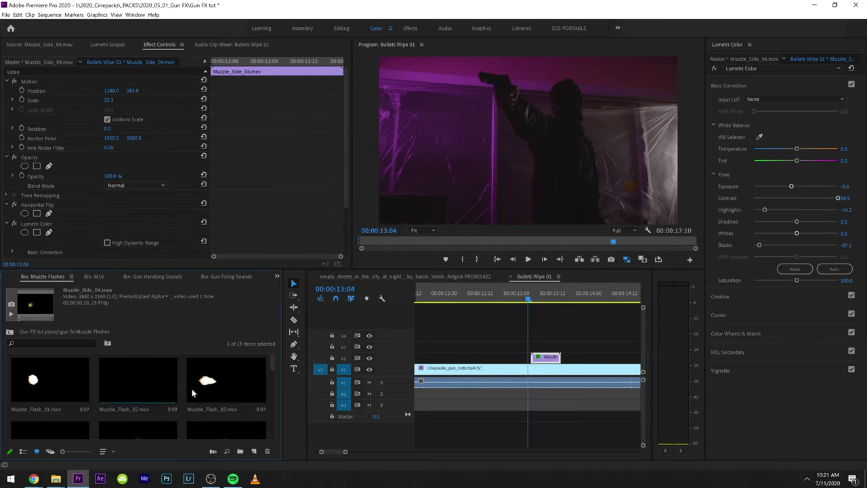
Step: Place Muzzle_Flash_01.mov on V3 at 00:00:13:05, above the Muzzle_Side_04 clip
{"action": "double_click", "coordinate": [24, 381]}
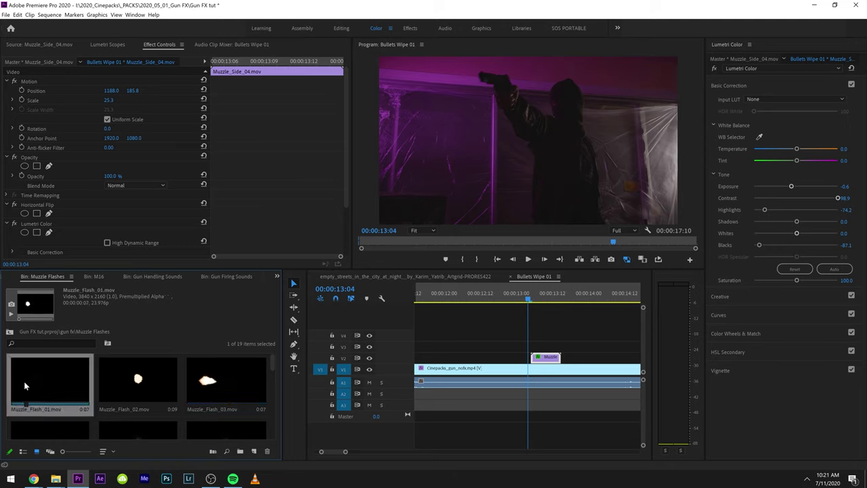
{"action": "left_click_drag", "start_coordinate": [66, 379], "coordinate": [532, 347]}
Step: Browse the Muzzle Flashes bin and preview Slow_Mo_Muzzle_02, Slow_Mo_Muzzle_03 and Muzzle_Side_04 in the source view
{"action": "scroll", "coordinate": [162, 395], "scroll_direction": "down", "scroll_amount": 1}
{"action": "scroll", "coordinate": [160, 397], "scroll_direction": "down", "scroll_amount": 3}
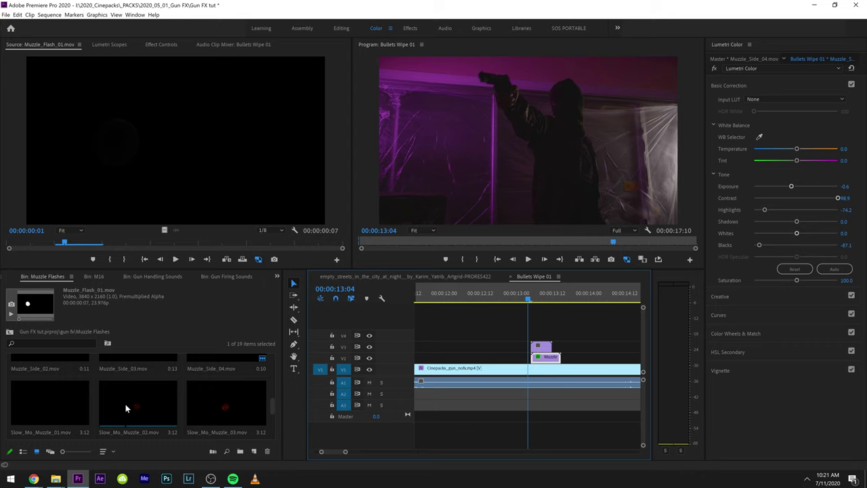
{"action": "double_click", "coordinate": [124, 402]}
{"action": "left_click_drag", "start_coordinate": [72, 244], "coordinate": [2, 247]}
{"action": "key", "text": "space"}
{"action": "double_click", "coordinate": [205, 399]}
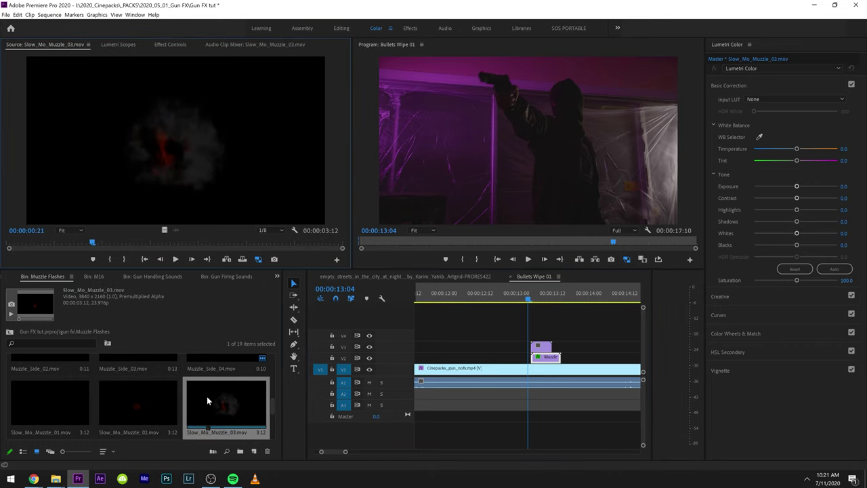
{"action": "scroll", "coordinate": [122, 403], "scroll_direction": "up", "scroll_amount": 3}
{"action": "double_click", "coordinate": [229, 407]}
{"action": "key", "text": "space"}
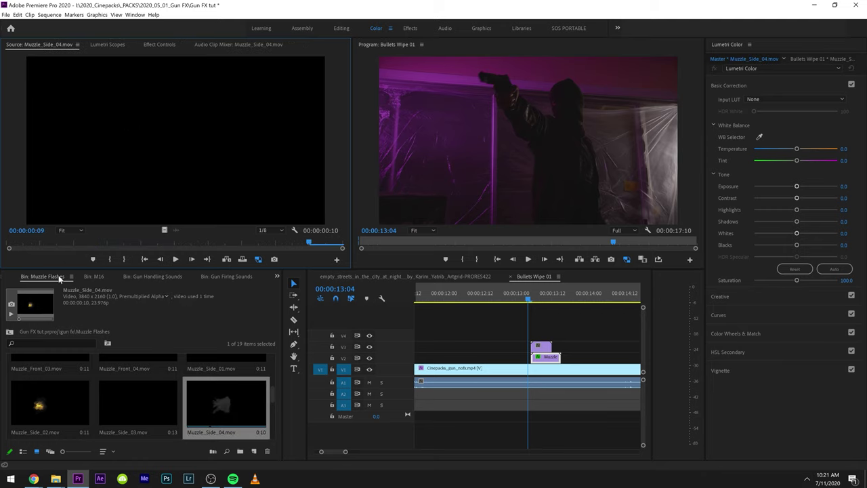
{"action": "key", "text": "space"}
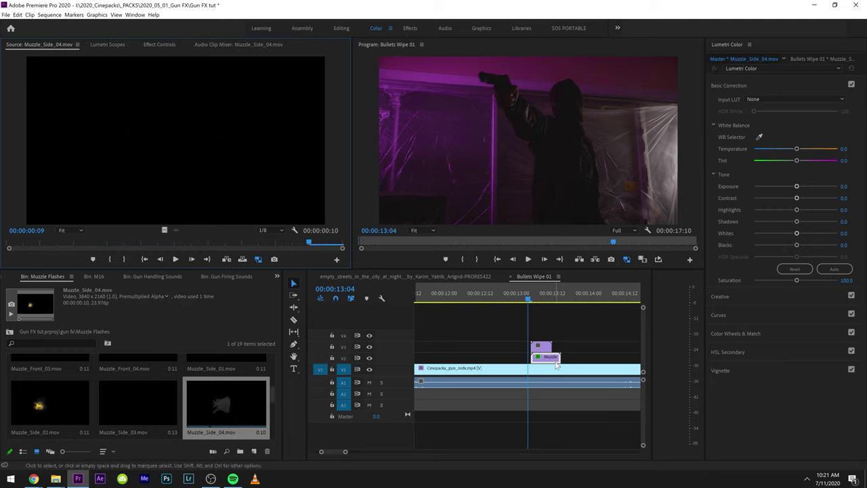
Step: Delete the Muzzle_Side_04 clip from V2, keeping Muzzle_Flash_01 at the gunshot frame 00:00:13:05
{"action": "left_click", "coordinate": [546, 364]}
{"action": "key", "text": "Right"}
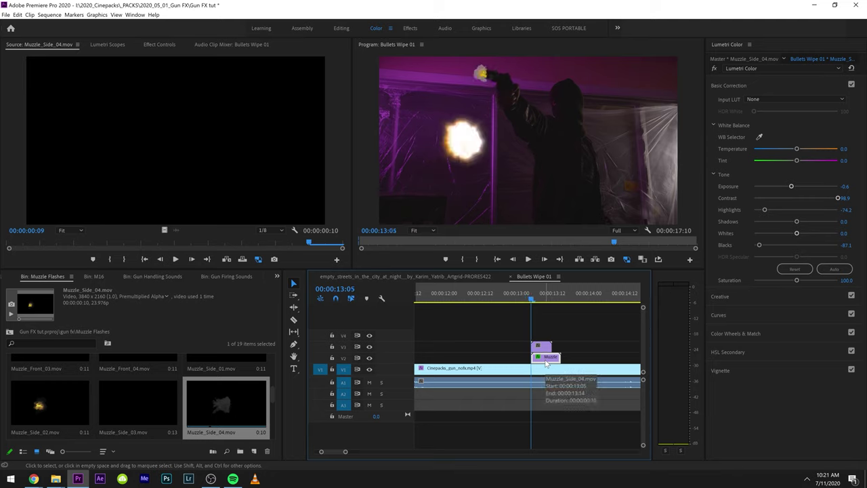
{"action": "key", "text": "Delete"}
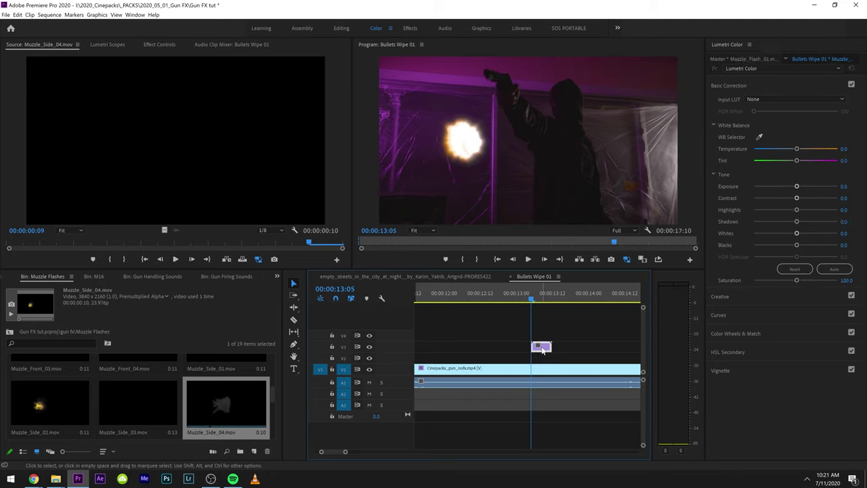
Step: Apply the Horizontal Flip effect to the Muzzle_Flash_01 clip on V3
{"action": "left_click", "coordinate": [276, 276]}
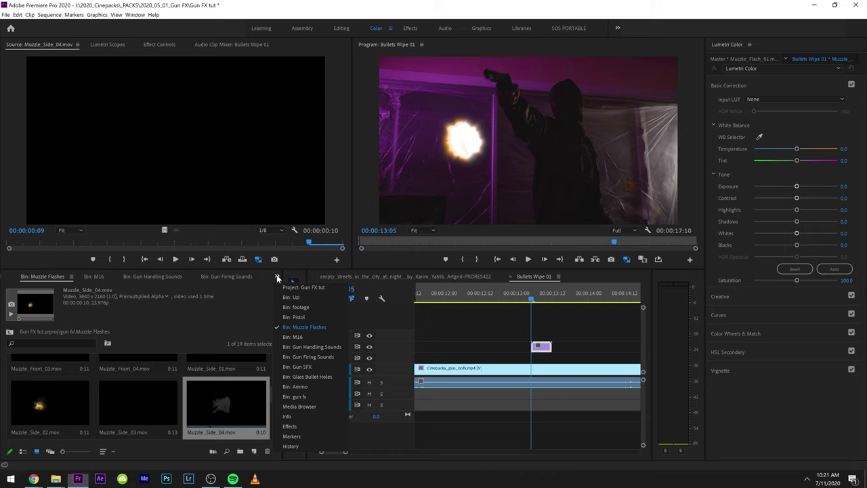
{"action": "left_click", "coordinate": [291, 426]}
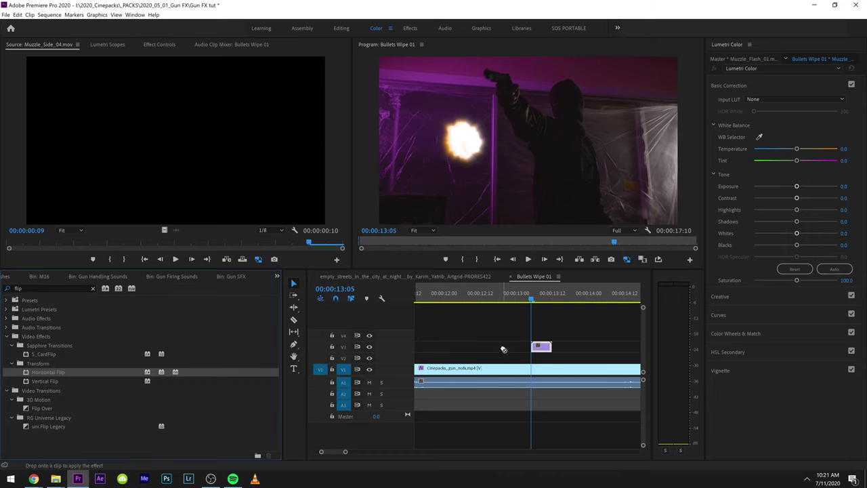
{"action": "left_click_drag", "start_coordinate": [542, 347], "coordinate": [541, 347]}
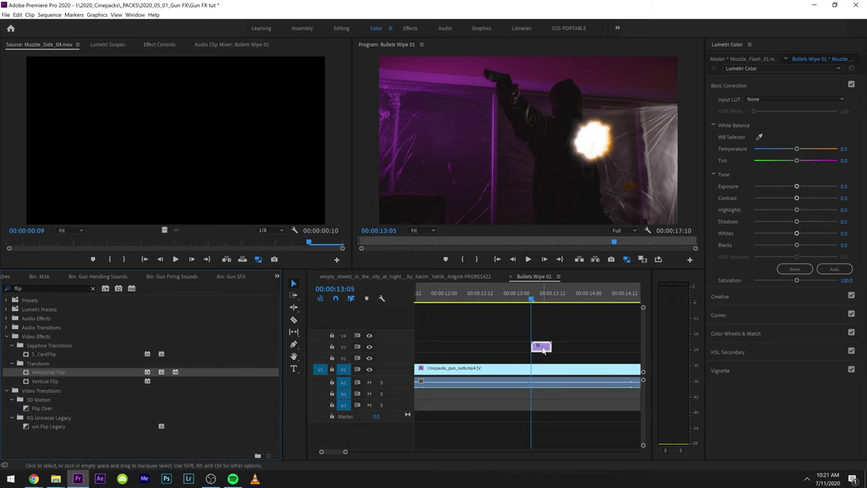
Step: Step through the flash frame by frame and trim the end of the Muzzle_Flash_01 clip to 00:00:13:10
{"action": "left_click", "coordinate": [159, 44]}
{"action": "key", "text": "Right"}
{"action": "key", "text": "Right"}
{"action": "key", "text": "Right"}
{"action": "key", "text": "Right"}
{"action": "key", "text": "Right"}
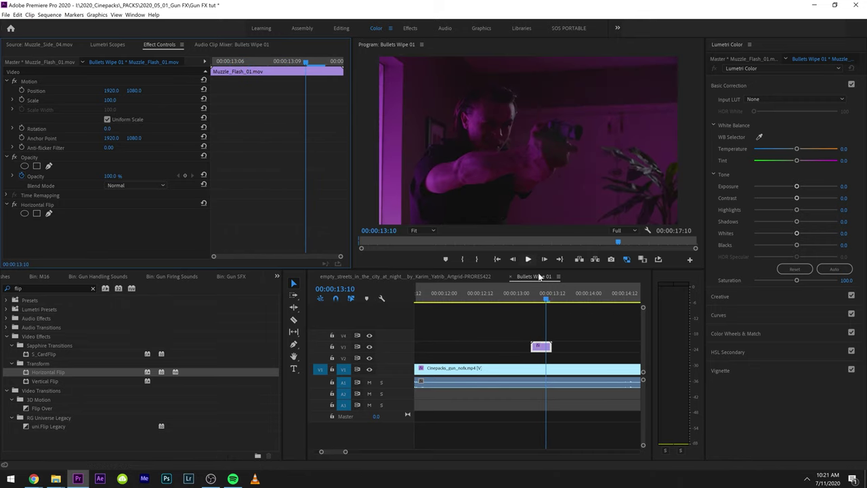
{"action": "key", "text": "Left"}
{"action": "key", "text": "Left"}
{"action": "key", "text": "Left"}
{"action": "key", "text": "Right"}
{"action": "key", "text": "Right"}
{"action": "key", "text": "Right"}
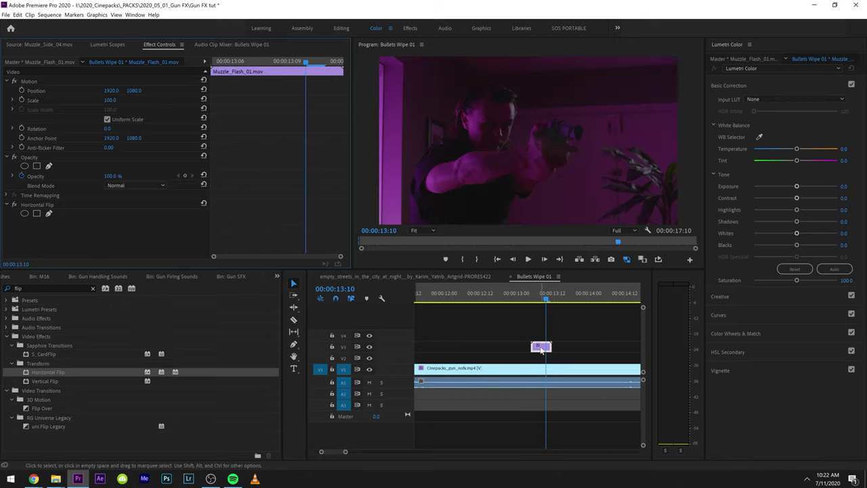
{"action": "left_click_drag", "start_coordinate": [552, 347], "coordinate": [545, 347]}
{"action": "left_click", "coordinate": [537, 350]}
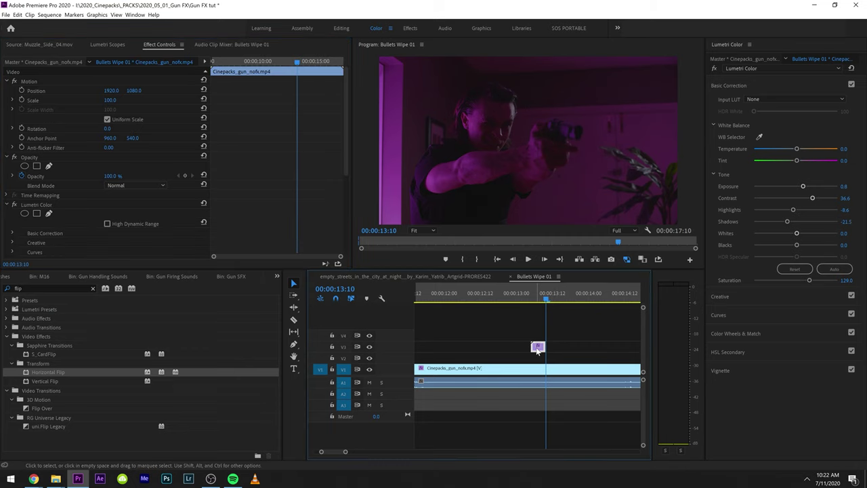
Step: At 00:00:13:05, resize the muzzle flash, move it onto the tip of the gun, and turn on Scale keyframing
{"action": "key", "text": "Left"}
{"action": "key", "text": "Left"}
{"action": "key", "text": "Left"}
{"action": "key", "text": "Left"}
{"action": "key", "text": "Left"}
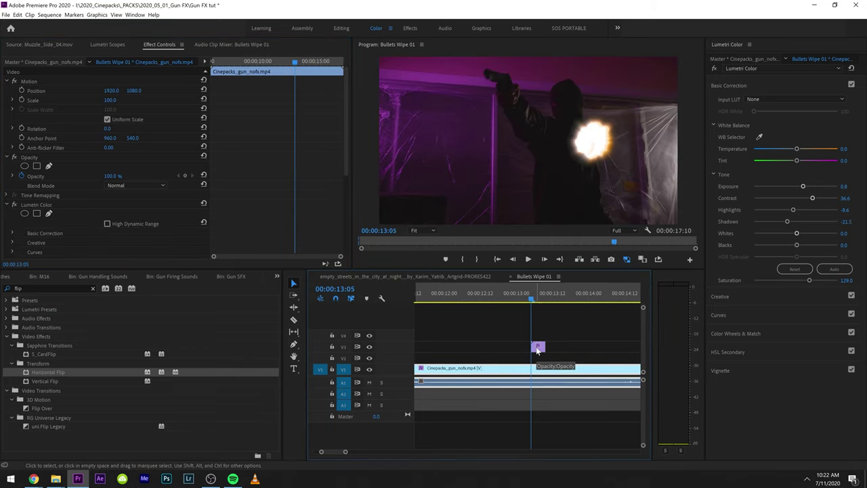
{"action": "left_click", "coordinate": [537, 347]}
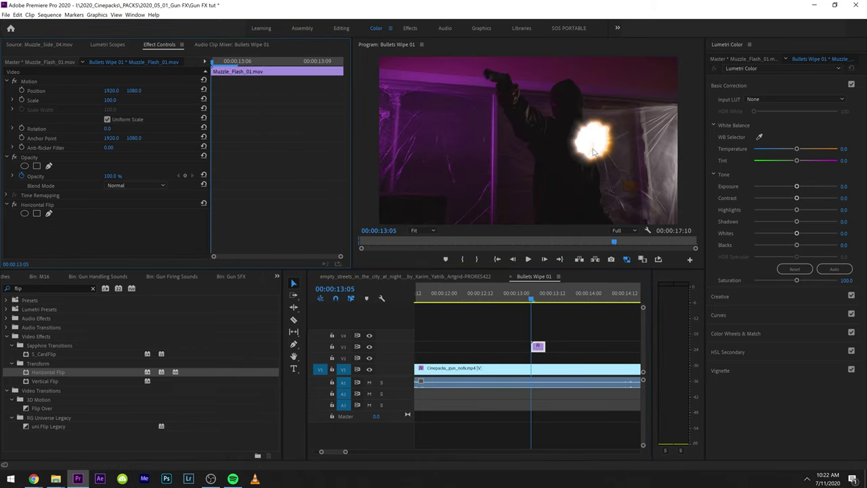
{"action": "mouse_move", "coordinate": [109, 99]}
{"action": "left_mouse_down"}
{"action": "mouse_move", "coordinate": [90, 99]}
{"action": "mouse_move", "coordinate": [116, 100]}
{"action": "left_mouse_up"}
{"action": "left_click", "coordinate": [53, 82]}
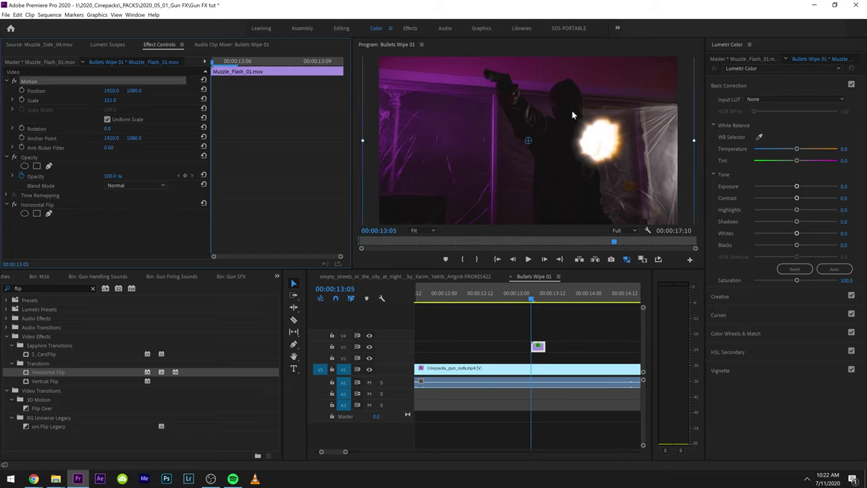
{"action": "left_click_drag", "start_coordinate": [572, 115], "coordinate": [486, 95]}
{"action": "left_click_drag", "start_coordinate": [576, 76], "coordinate": [490, 91]}
{"action": "left_click", "coordinate": [22, 100]}
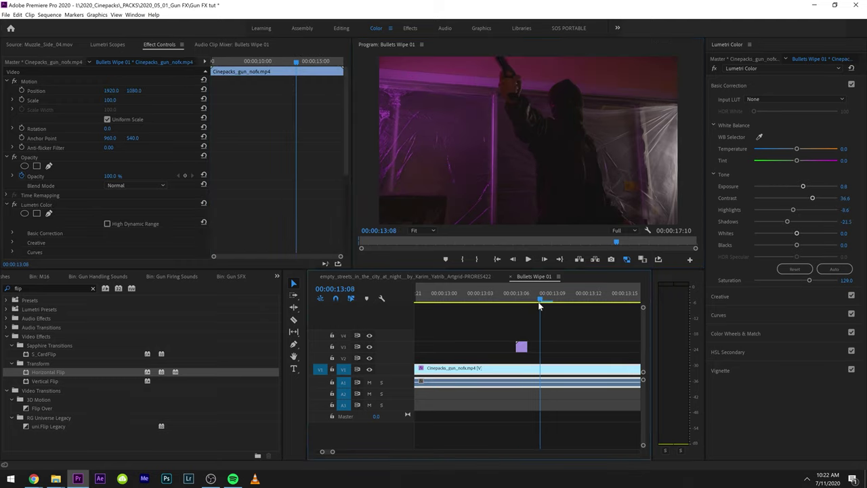
Step: Preview the shot and fine-tune the muzzle flash's position and size at the gun tip at 00:00:13:06
{"action": "mouse_move", "coordinate": [537, 300]}
{"action": "left_mouse_down"}
{"action": "mouse_move", "coordinate": [503, 306]}
{"action": "mouse_move", "coordinate": [512, 297]}
{"action": "mouse_move", "coordinate": [530, 300]}
{"action": "left_mouse_up"}
{"action": "key", "text": "space"}
{"action": "key", "text": "Left"}
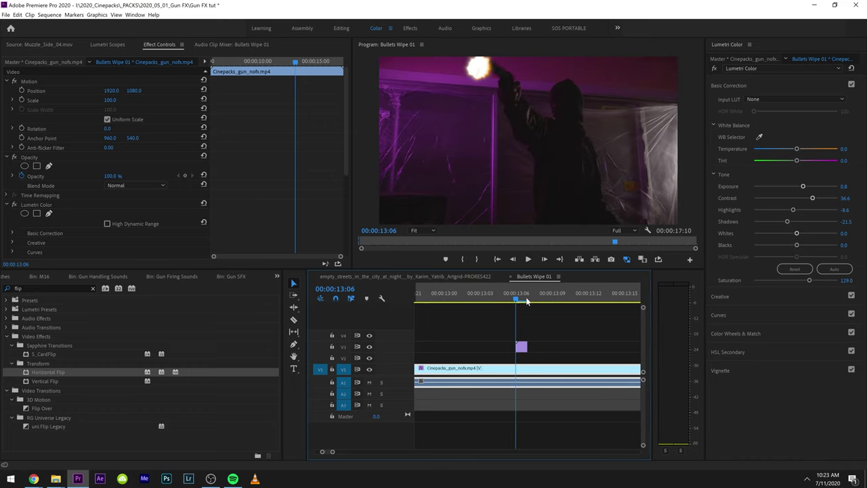
{"action": "left_click", "coordinate": [521, 346]}
{"action": "left_click", "coordinate": [66, 82]}
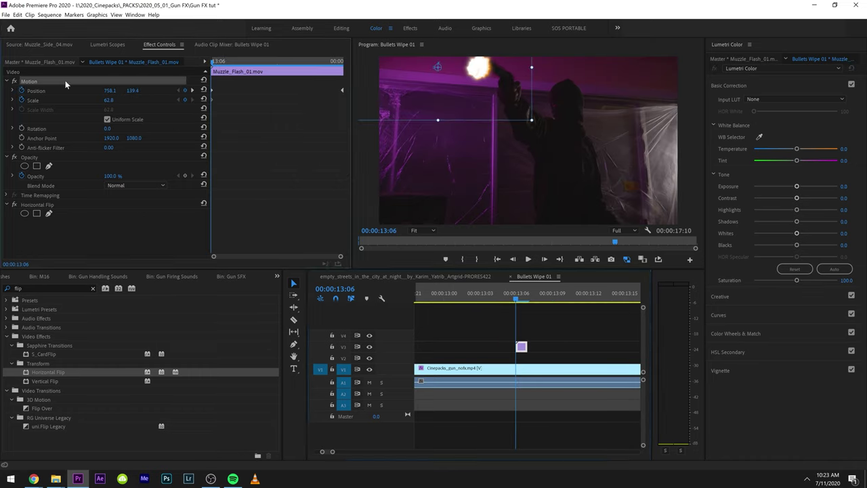
{"action": "left_click_drag", "start_coordinate": [511, 91], "coordinate": [513, 87]}
{"action": "left_click_drag", "start_coordinate": [529, 117], "coordinate": [506, 101]}
Step: Place Shells Firing 5.mov from the Ammo bin on V4 at 00:00:13:06, above the muzzle flash
{"action": "key", "text": "shift+1"}
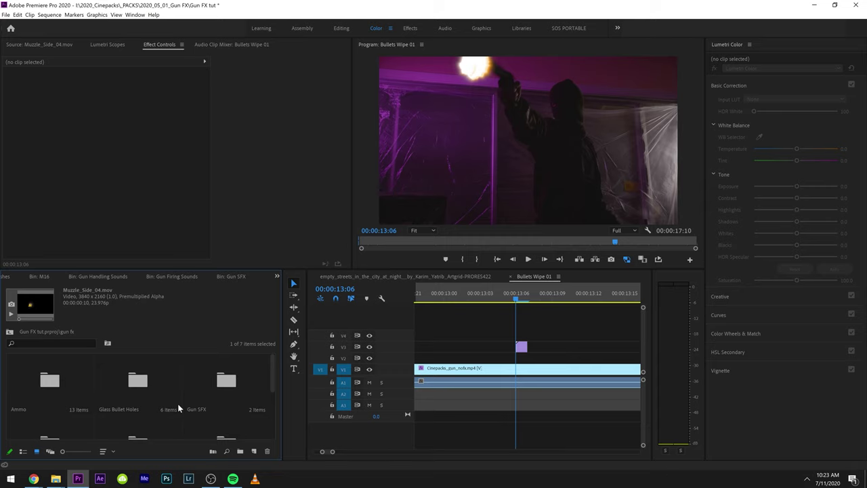
{"action": "double_click", "coordinate": [51, 380]}
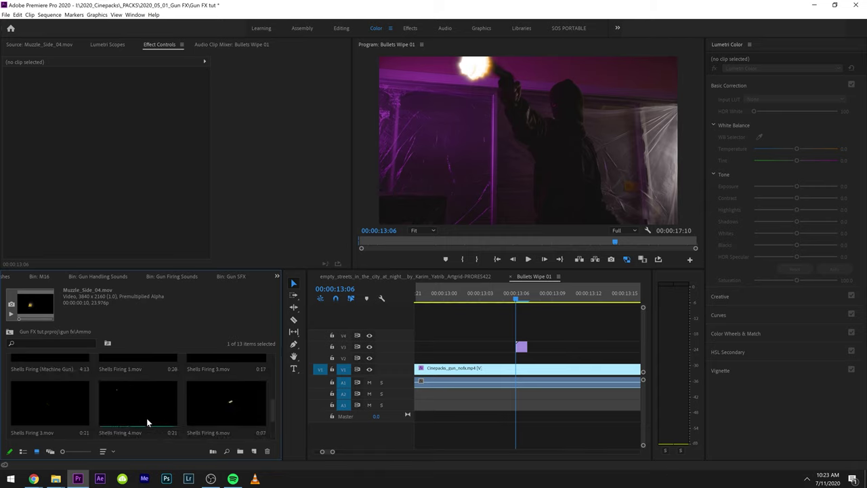
{"action": "left_click_drag", "start_coordinate": [189, 416], "coordinate": [531, 338]}
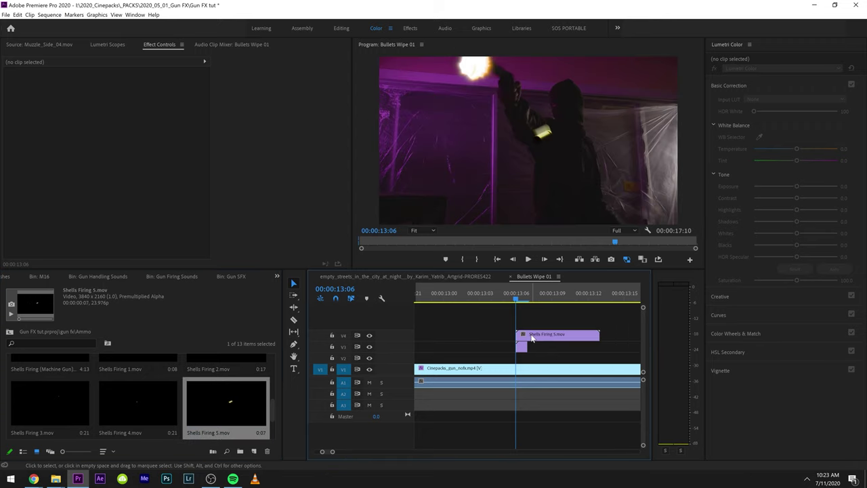
Step: Check the shell's first frames and apply Horizontal Flip to the Shells Firing 5 clip
{"action": "left_click", "coordinate": [531, 338]}
{"action": "key", "text": "Right"}
{"action": "key", "text": "Right"}
{"action": "key", "text": "Right"}
{"action": "key", "text": "Left"}
{"action": "key", "text": "Left"}
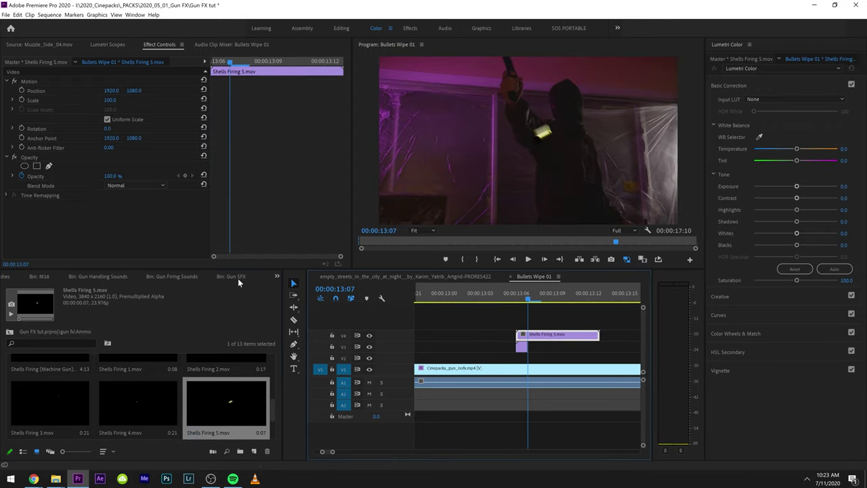
{"action": "left_click", "coordinate": [275, 280]}
{"action": "left_click", "coordinate": [306, 417]}
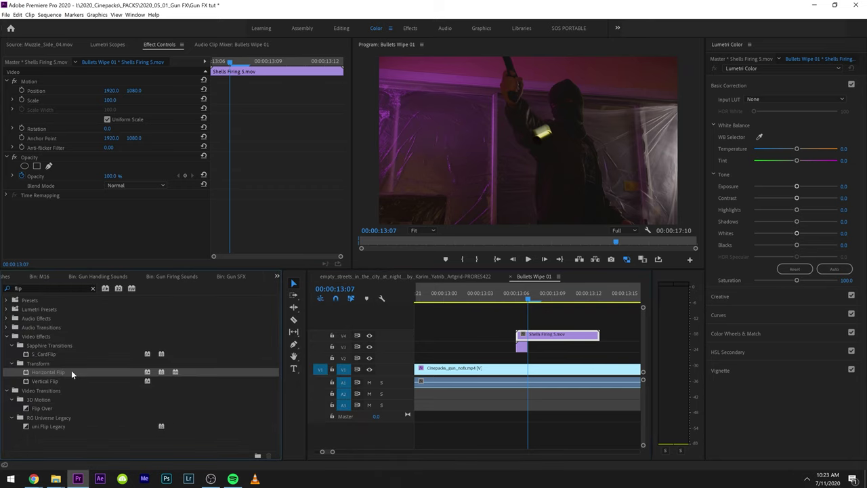
{"action": "double_click", "coordinate": [72, 372]}
Step: Scale the shell to 67 and grade it in Lumetri Color with Exposure -2.8, Contrast 100 and Shadows 28
{"action": "left_click_drag", "start_coordinate": [110, 99], "coordinate": [101, 100]}
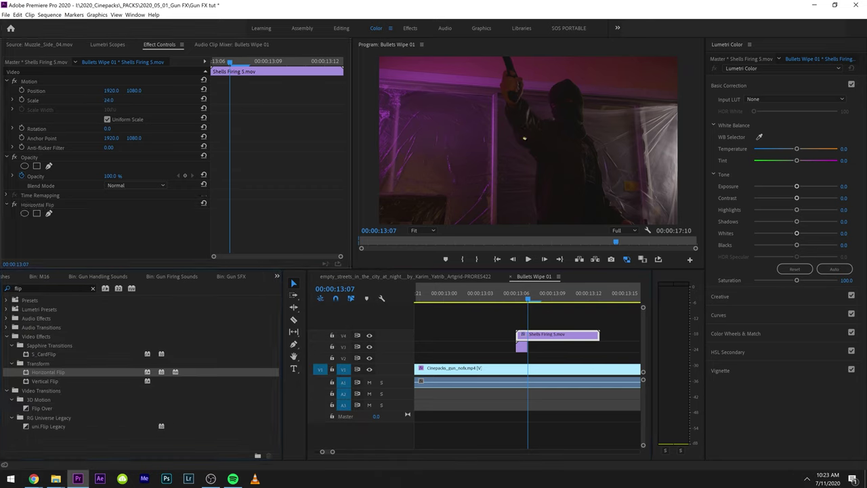
{"action": "left_click_drag", "start_coordinate": [796, 185], "coordinate": [838, 186]}
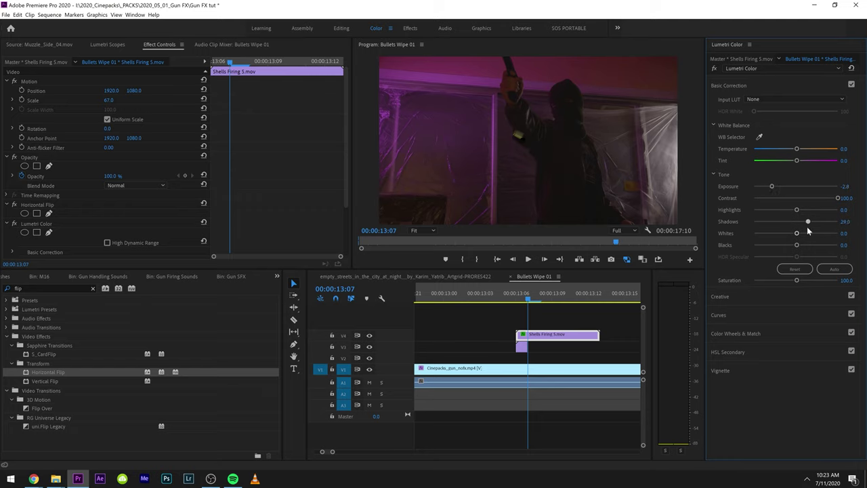
Step: Move the shell up beside the gun in the frame and undo the accidental shift of the gun footage
{"action": "left_click", "coordinate": [44, 82]}
{"action": "left_click_drag", "start_coordinate": [519, 164], "coordinate": [520, 95]}
{"action": "left_click_drag", "start_coordinate": [634, 128], "coordinate": [624, 120]}
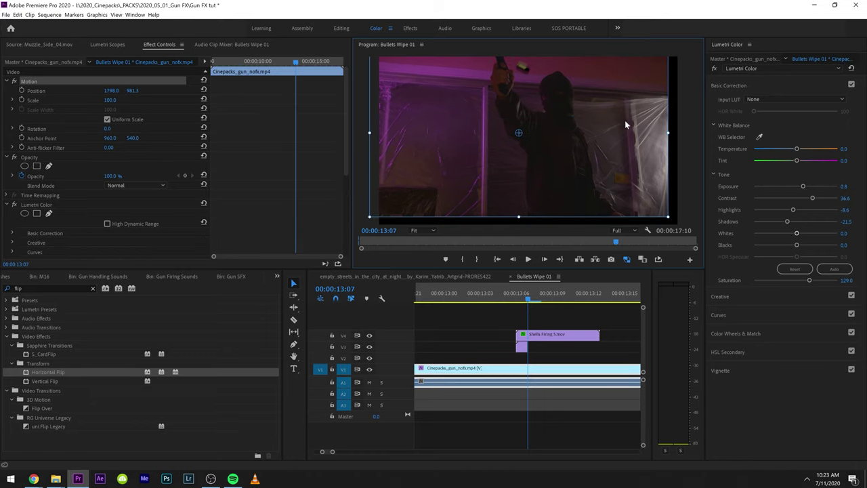
{"action": "key", "text": "ctrl+z"}
Step: Set the Shells Firing 5 clip's scale to 22 and position the shell over the gun's slide
{"action": "left_click", "coordinate": [539, 334]}
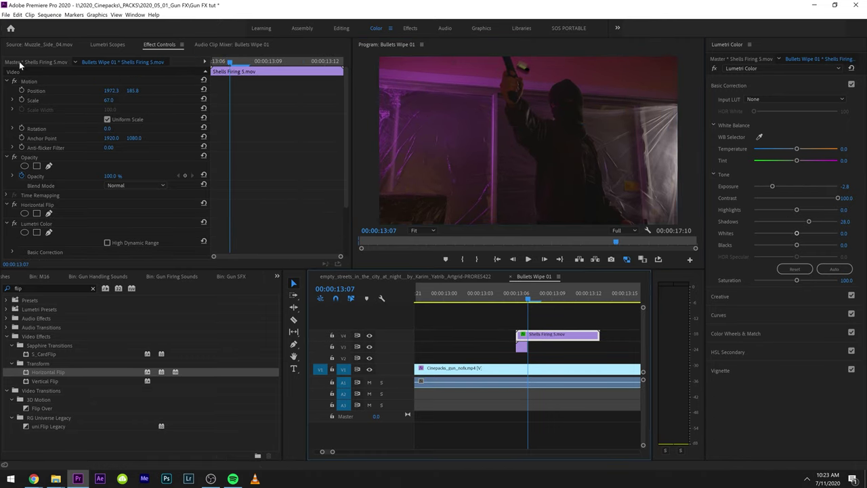
{"action": "left_click", "coordinate": [27, 82]}
{"action": "left_click_drag", "start_coordinate": [109, 99], "coordinate": [79, 100]}
{"action": "left_click_drag", "start_coordinate": [509, 82], "coordinate": [498, 77]}
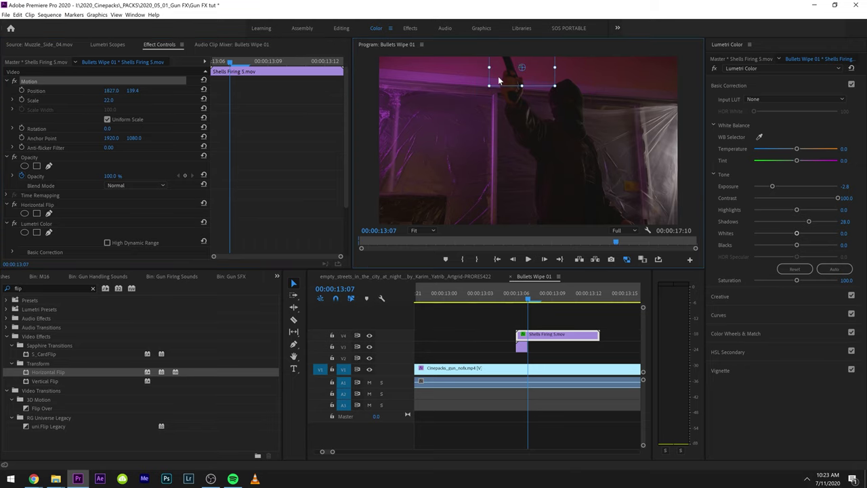
Step: Shift the Shells Firing 5 clip one frame earlier to start at 00:00:13:05 and check the following frames
{"action": "left_click", "coordinate": [535, 327]}
{"action": "key", "text": "Left"}
{"action": "key", "text": "Left"}
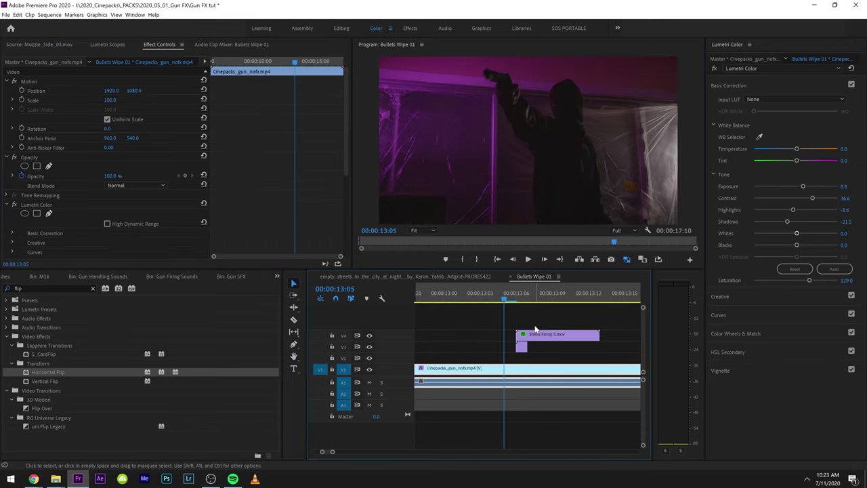
{"action": "left_click_drag", "start_coordinate": [532, 331], "coordinate": [522, 333]}
{"action": "key", "text": "Right"}
{"action": "key", "text": "Right"}
{"action": "key", "text": "Right"}
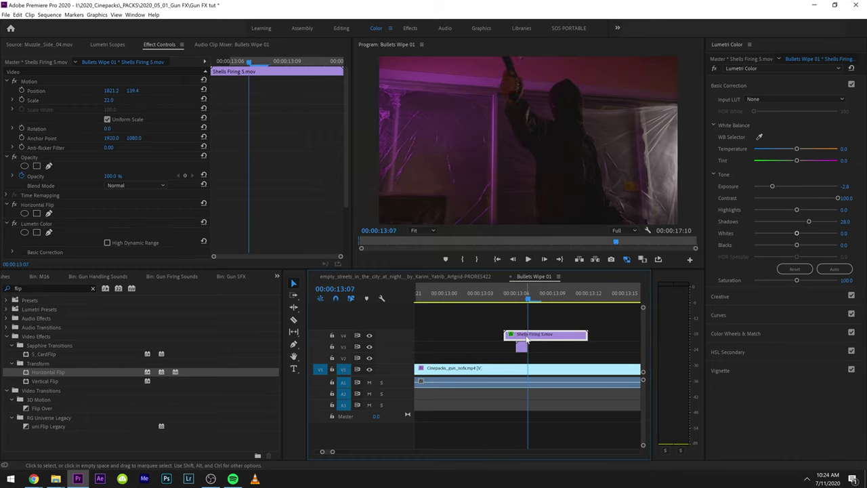
Step: At 00:00:13:06, reposition the shell closer to the gun and step through the next frames
{"action": "key", "text": "Left"}
{"action": "key", "text": "Left"}
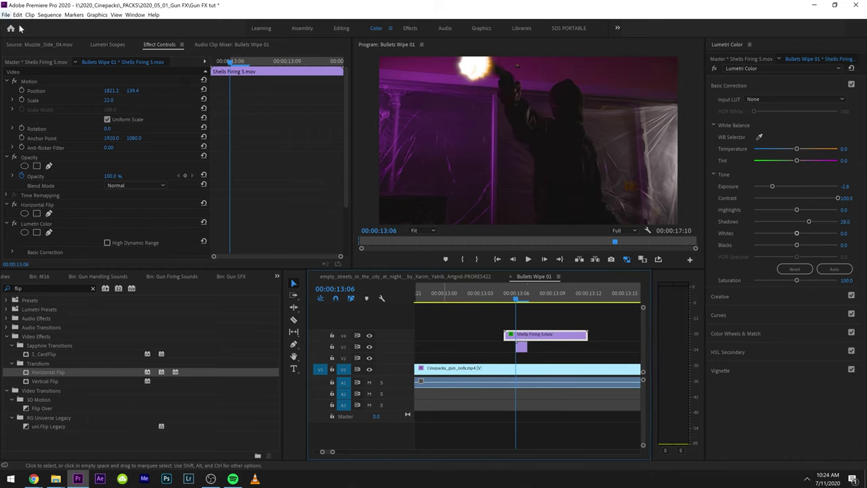
{"action": "left_click", "coordinate": [37, 80]}
{"action": "left_click_drag", "start_coordinate": [535, 72], "coordinate": [523, 84]}
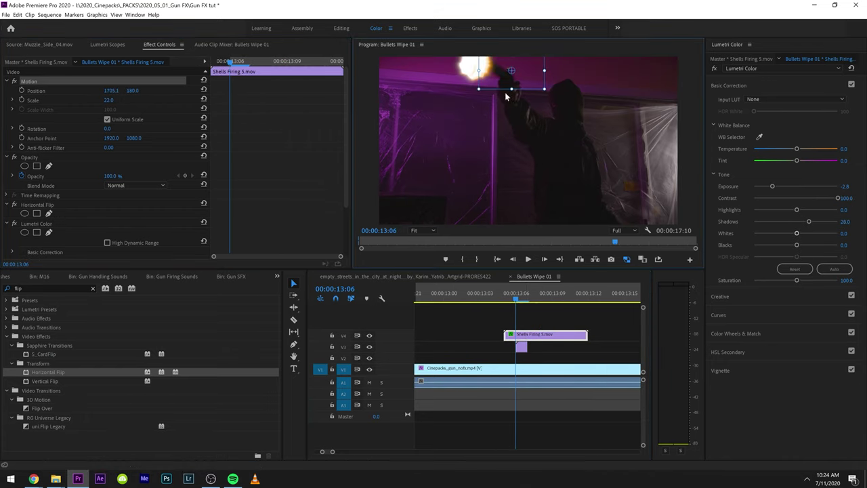
{"action": "key", "text": "Right"}
{"action": "key", "text": "Right"}
{"action": "key", "text": "Right"}
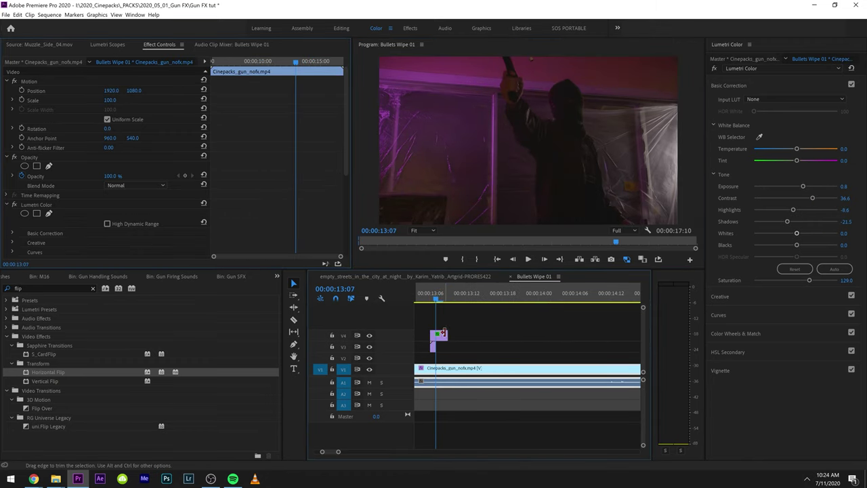
Step: Play the shot repeatedly from around 00:00:13:04 to check the timing of the muzzle flash and shell
{"action": "mouse_move", "coordinate": [447, 334]}
{"action": "left_mouse_down"}
{"action": "mouse_move", "coordinate": [459, 332]}
{"action": "mouse_move", "coordinate": [447, 334]}
{"action": "left_mouse_up"}
{"action": "key", "text": "r"}
{"action": "left_click", "coordinate": [424, 300]}
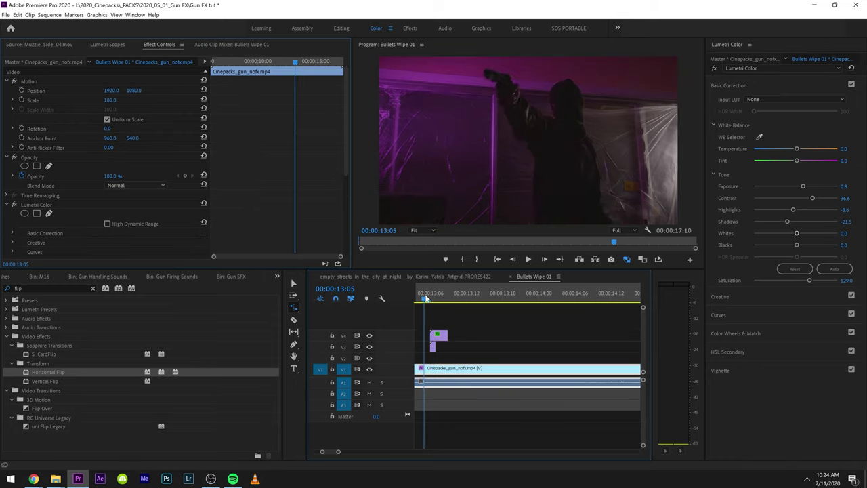
{"action": "key", "text": "space"}
{"action": "left_click_drag", "start_coordinate": [426, 299], "coordinate": [434, 299]}
{"action": "left_click", "coordinate": [420, 297]}
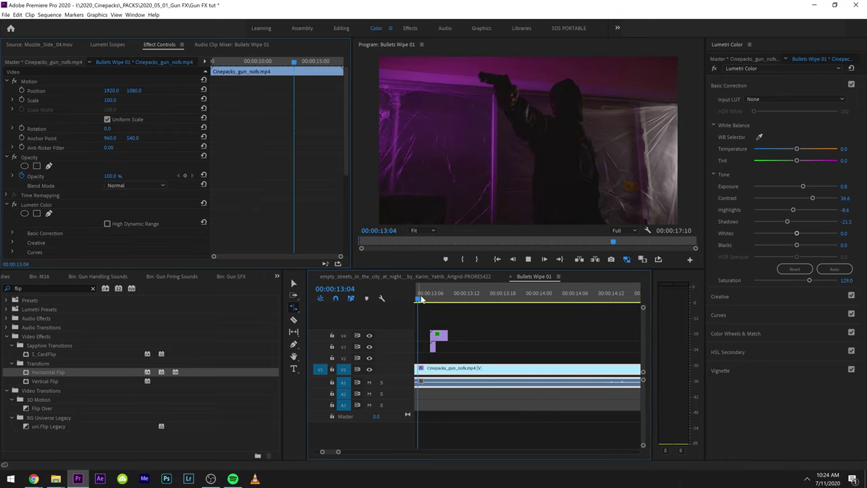
{"action": "key", "text": "space"}
{"action": "left_click", "coordinate": [420, 296]}
{"action": "key", "text": "space"}
{"action": "key", "text": "space"}
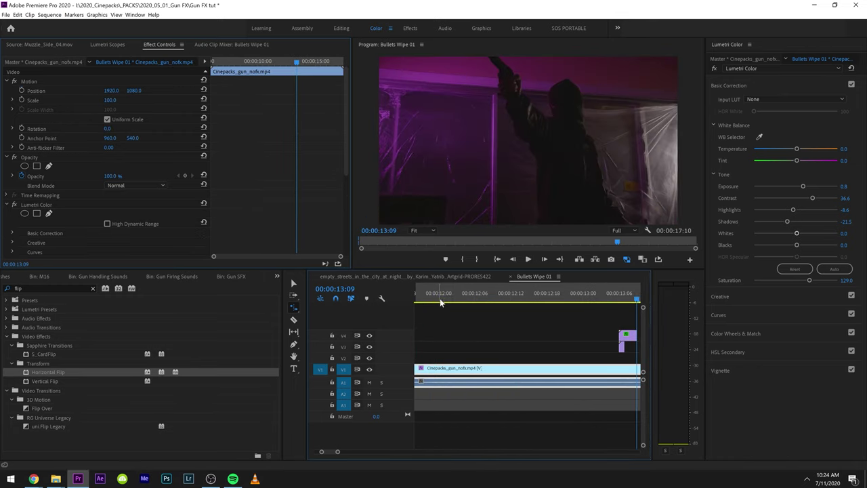
Step: Find Directional Blur in the effects, apply it to the Shells Firing 5 clip, and increase its Blur Length
{"action": "left_click", "coordinate": [625, 298]}
{"action": "key", "text": "v"}
{"action": "left_click", "coordinate": [629, 338]}
{"action": "left_click", "coordinate": [628, 340]}
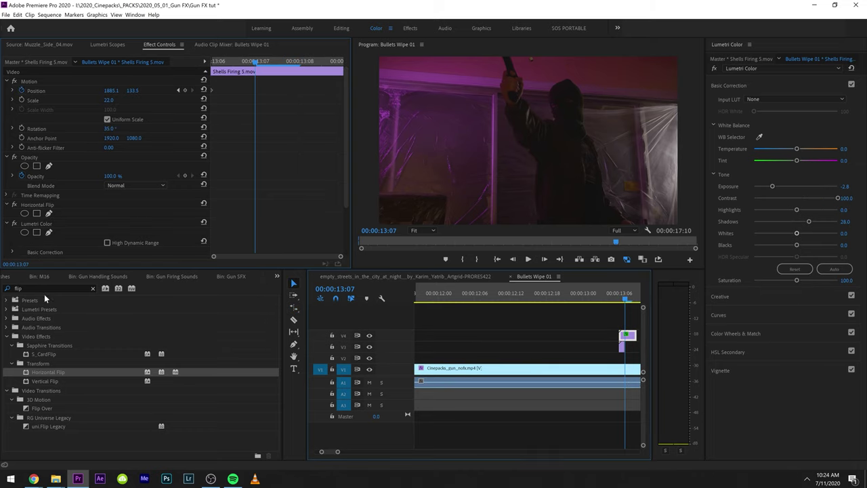
{"action": "left_click", "coordinate": [33, 288]}
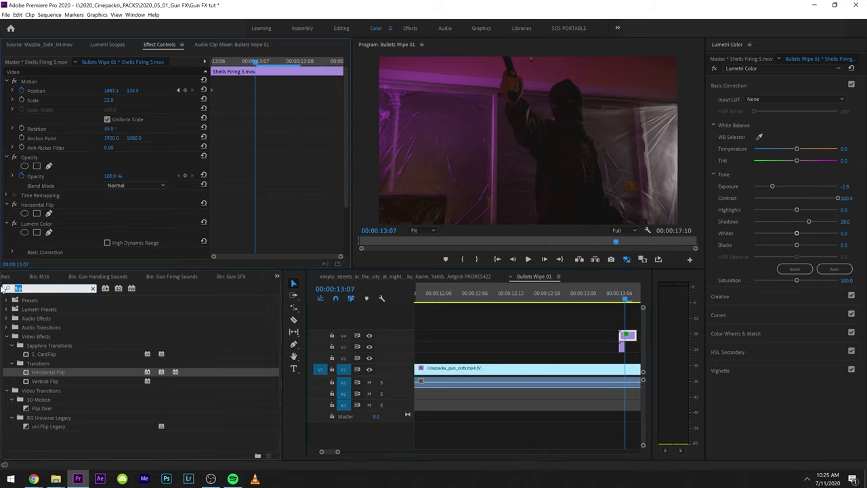
{"action": "type", "text": "dir"}
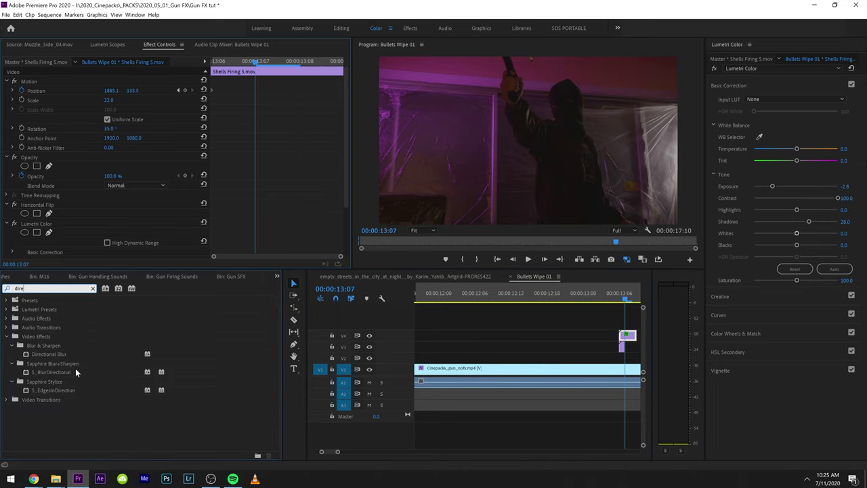
{"action": "type", "text": "e"}
{"action": "left_click", "coordinate": [61, 353]}
{"action": "scroll", "coordinate": [63, 202], "scroll_direction": "down", "scroll_amount": 5}
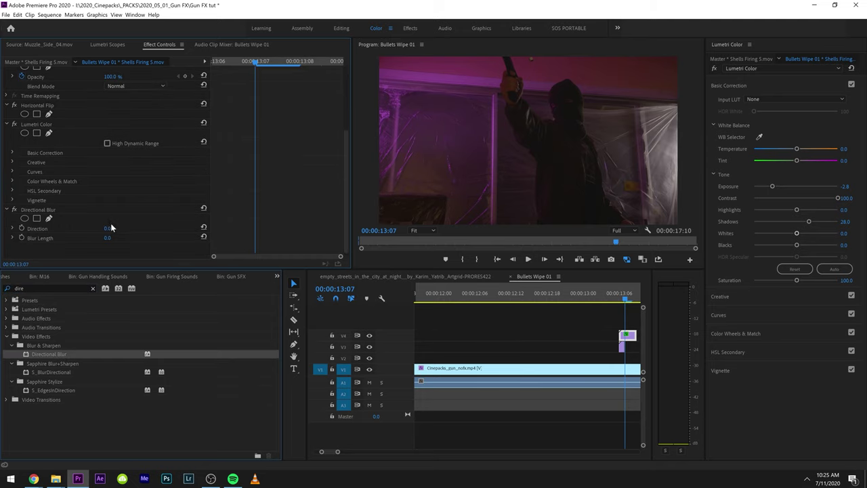
{"action": "left_click_drag", "start_coordinate": [107, 238], "coordinate": [109, 238]}
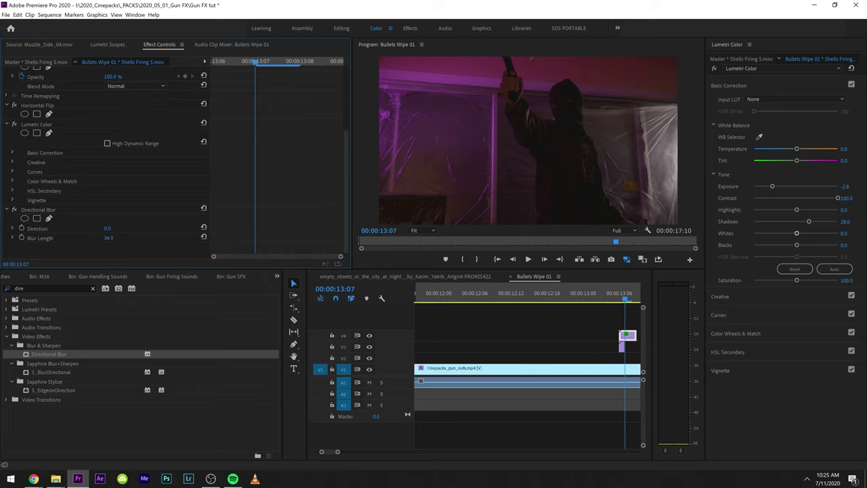
Step: Play back the shot to check the blurred shell together with the muzzle flash
{"action": "key", "text": "space"}
{"action": "key", "text": "space"}
{"action": "scroll", "coordinate": [597, 350], "scroll_direction": "up", "scroll_amount": 4}
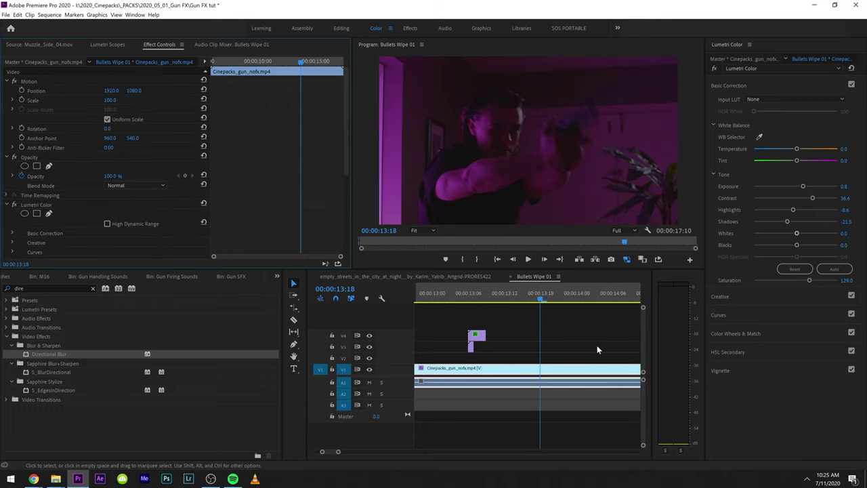
{"action": "left_click", "coordinate": [483, 296]}
{"action": "key", "text": "space"}
{"action": "left_click", "coordinate": [479, 299]}
{"action": "key", "text": "space"}
Step: With the playhead at 00:00:13:06, audition Glock19_01, M16_01 and Pistol_Distant_01 from the Gun Firing Sounds bin
{"action": "left_click", "coordinate": [494, 300]}
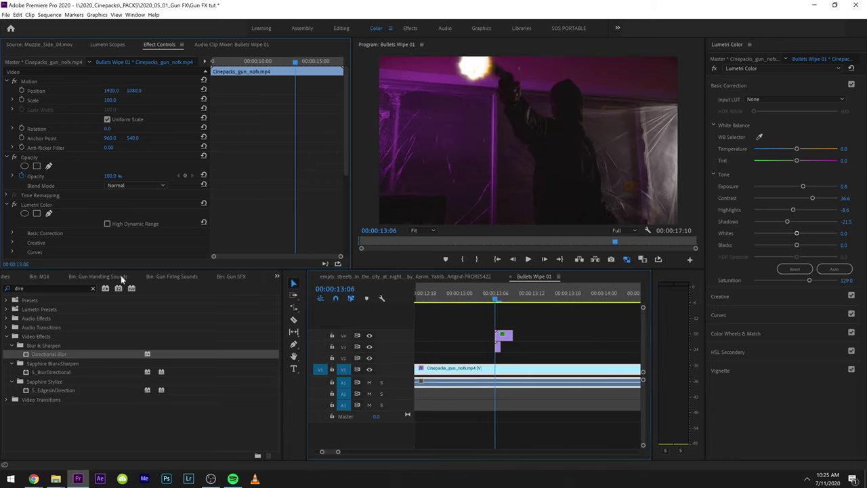
{"action": "left_click", "coordinate": [151, 276]}
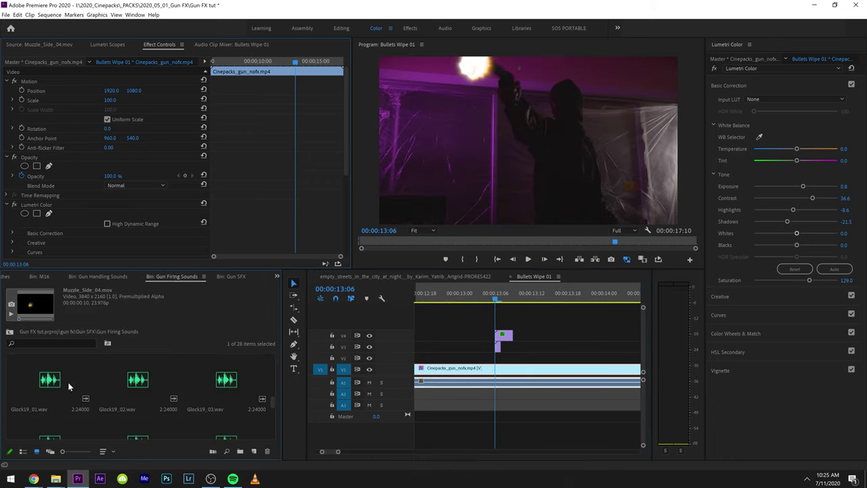
{"action": "double_click", "coordinate": [63, 375]}
{"action": "key", "text": "space"}
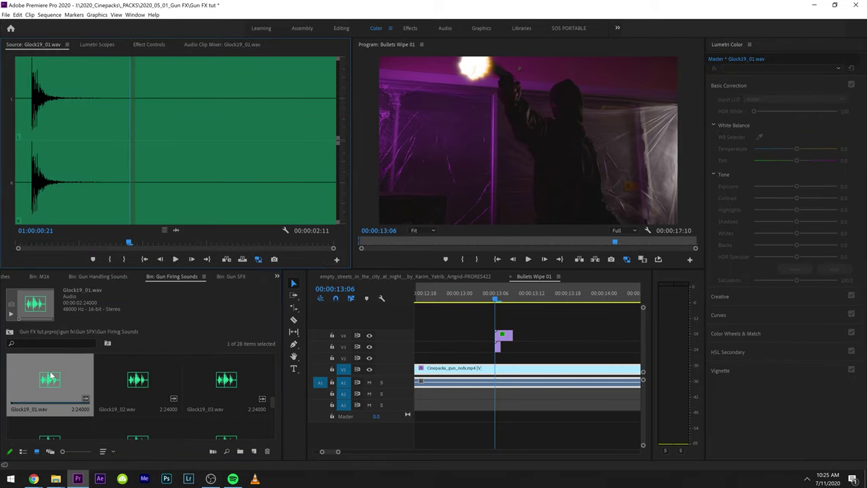
{"action": "scroll", "coordinate": [97, 381], "scroll_direction": "down", "scroll_amount": 3}
{"action": "double_click", "coordinate": [118, 384]}
{"action": "scroll", "coordinate": [121, 391], "scroll_direction": "down", "scroll_amount": 1}
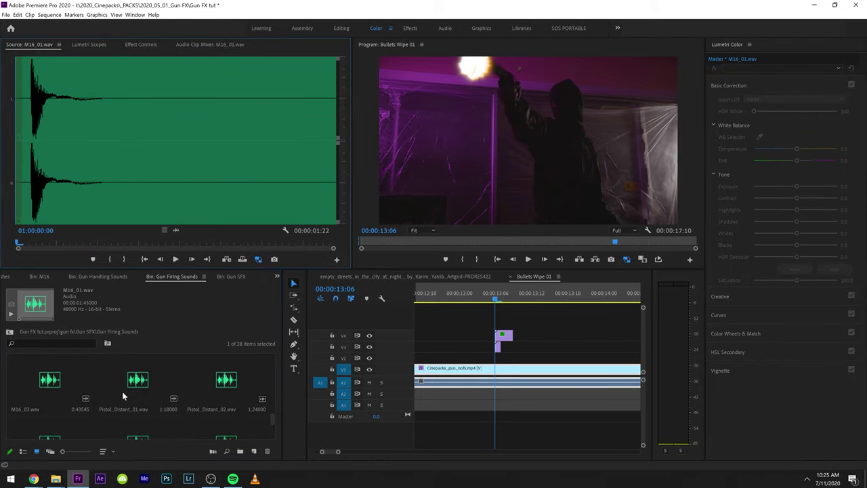
{"action": "double_click", "coordinate": [131, 383]}
{"action": "key", "text": "space"}
{"action": "scroll", "coordinate": [136, 386], "scroll_direction": "down", "scroll_amount": 1}
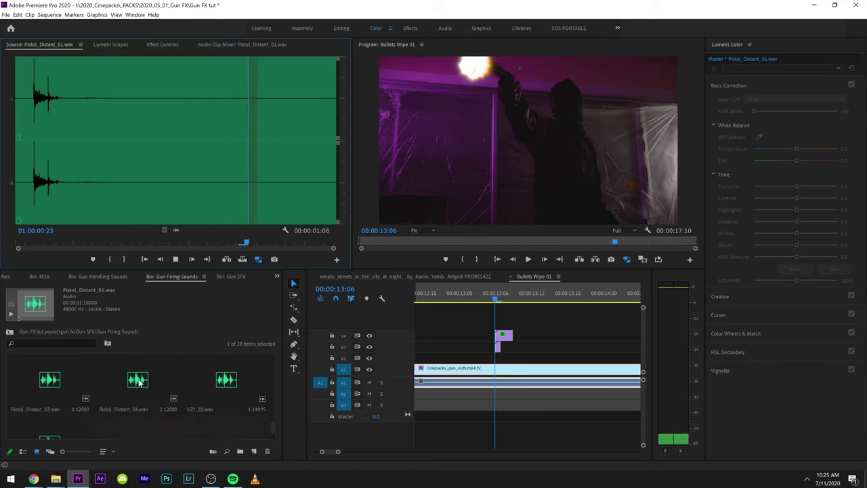
{"action": "scroll", "coordinate": [139, 389], "scroll_direction": "down", "scroll_amount": 1}
{"action": "scroll", "coordinate": [106, 390], "scroll_direction": "up", "scroll_amount": 5}
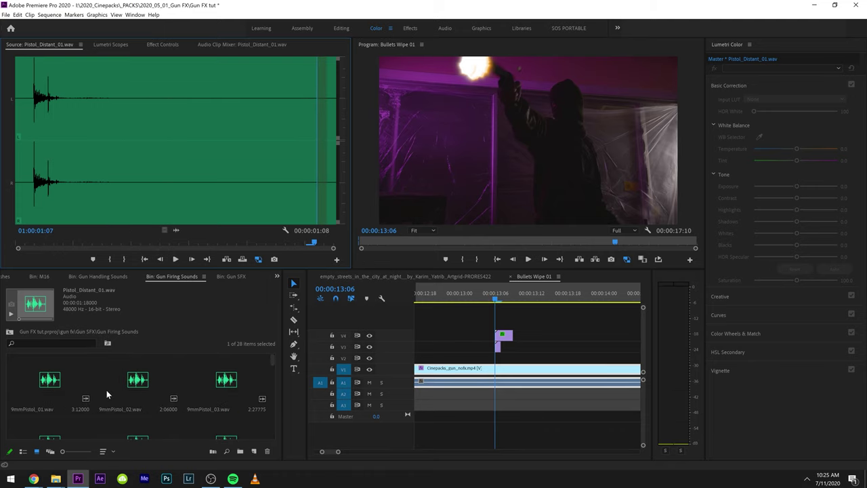
Step: Audition 9mmPistol_01.wav and place it on A2, starting slightly before the muzzle flash
{"action": "double_click", "coordinate": [43, 381]}
{"action": "key", "text": "space"}
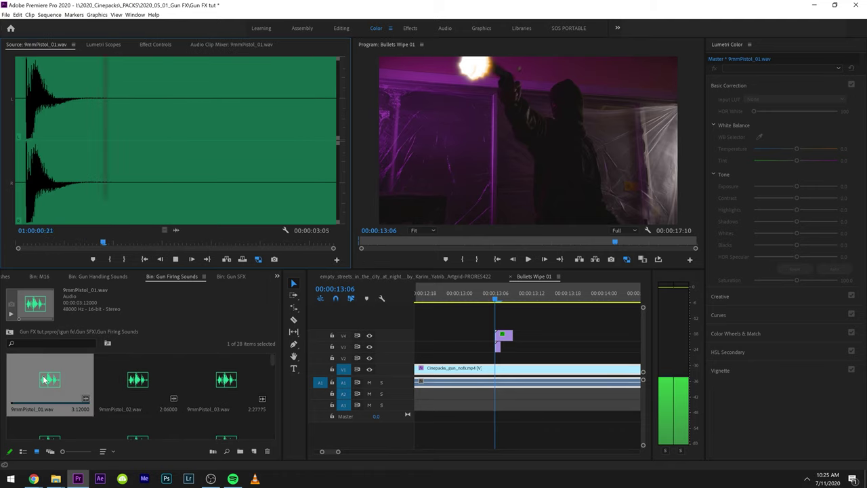
{"action": "left_click_drag", "start_coordinate": [44, 380], "coordinate": [508, 396]}
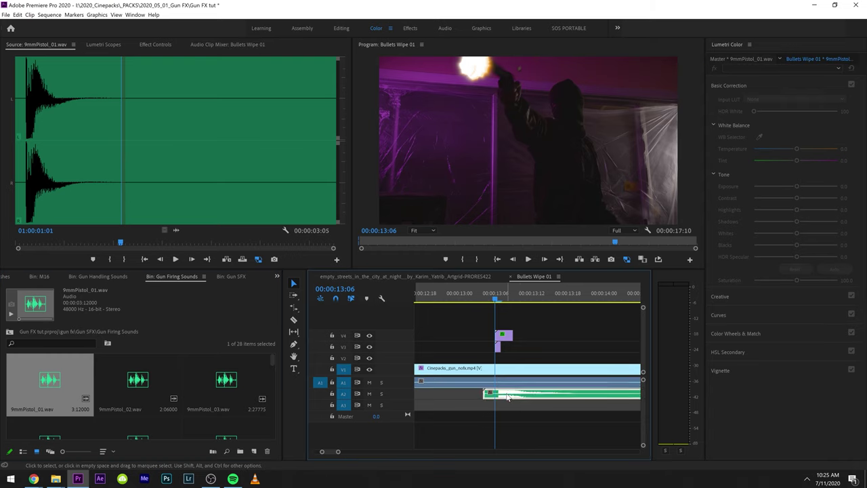
Step: Play the Bullets Wipe 01 sequence from just before 00:00:13:00 to check the gunshot sound against the flash
{"action": "left_click", "coordinate": [462, 277]}
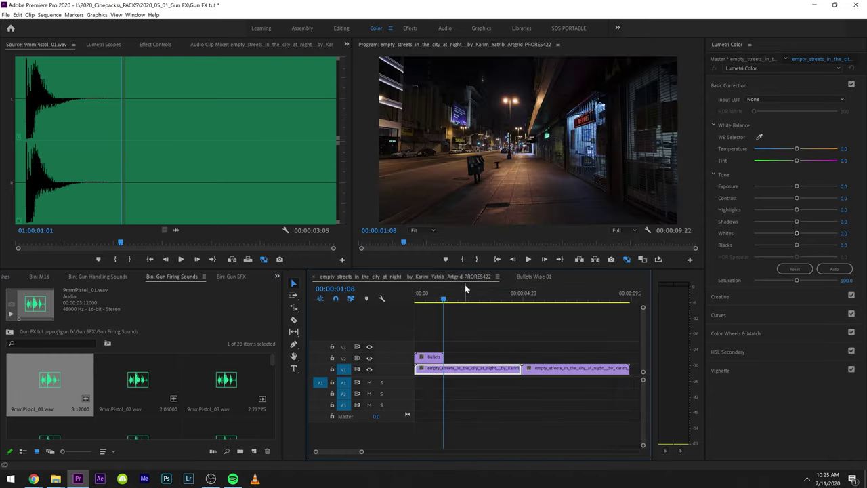
{"action": "left_click", "coordinate": [541, 276]}
{"action": "left_click", "coordinate": [451, 293]}
{"action": "key", "text": "space"}
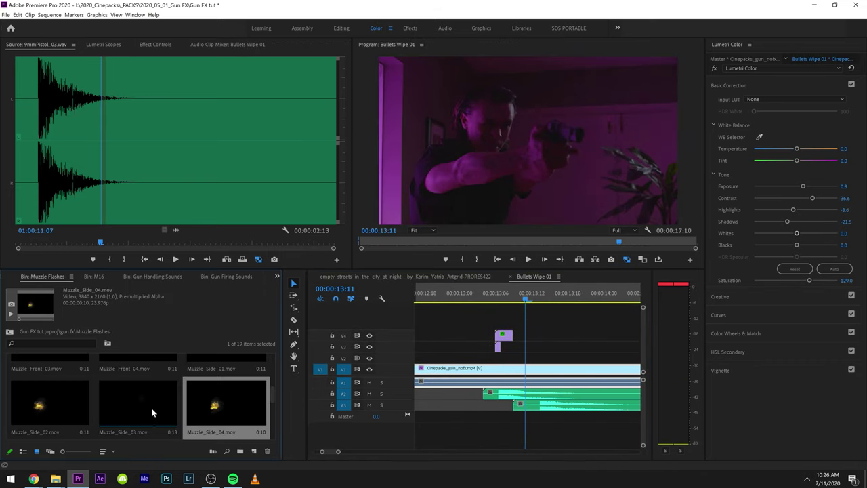
Step: Preview the Muzzle Flashes clips and place Muzzle_Flash_02.mov on V3, starting at 00:00:13:15 on the second shooter's shot
{"action": "left_click", "coordinate": [59, 401]}
{"action": "scroll", "coordinate": [57, 401], "scroll_direction": "up", "scroll_amount": 3}
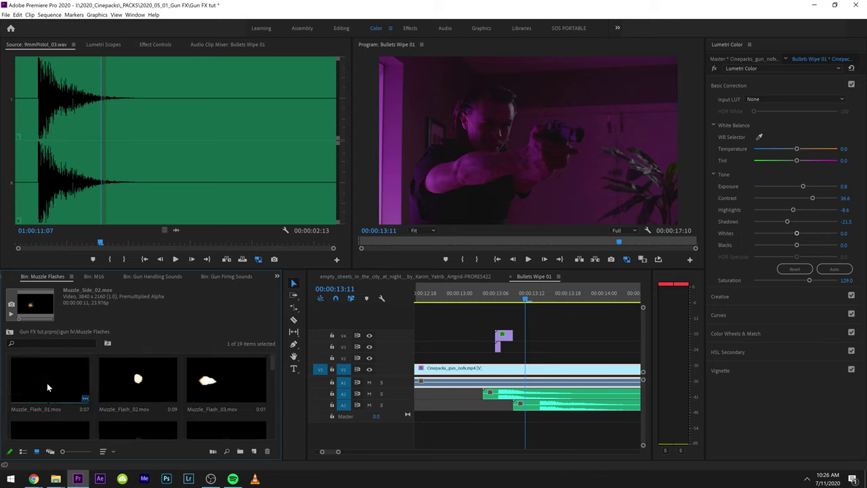
{"action": "double_click", "coordinate": [46, 383]}
{"action": "mouse_move", "coordinate": [90, 242]}
{"action": "left_mouse_down"}
{"action": "mouse_move", "coordinate": [48, 241]}
{"action": "mouse_move", "coordinate": [98, 244]}
{"action": "left_mouse_up"}
{"action": "left_click_drag", "start_coordinate": [160, 383], "coordinate": [473, 352]}
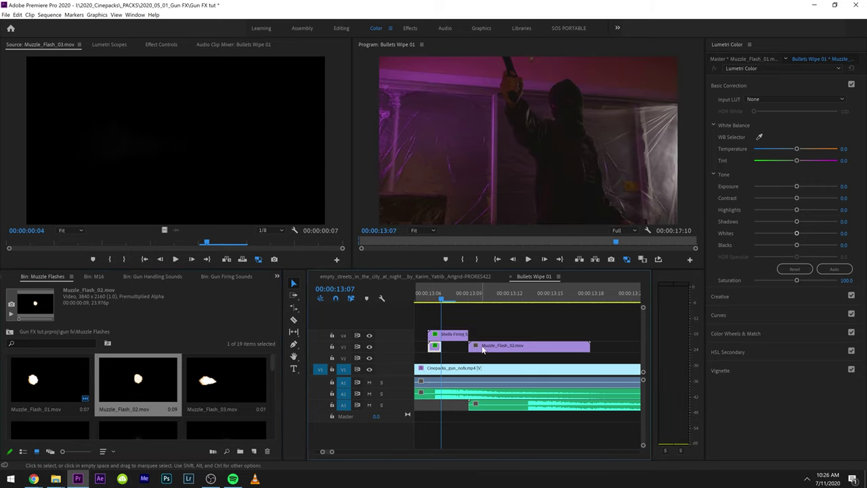
{"action": "key", "text": "space"}
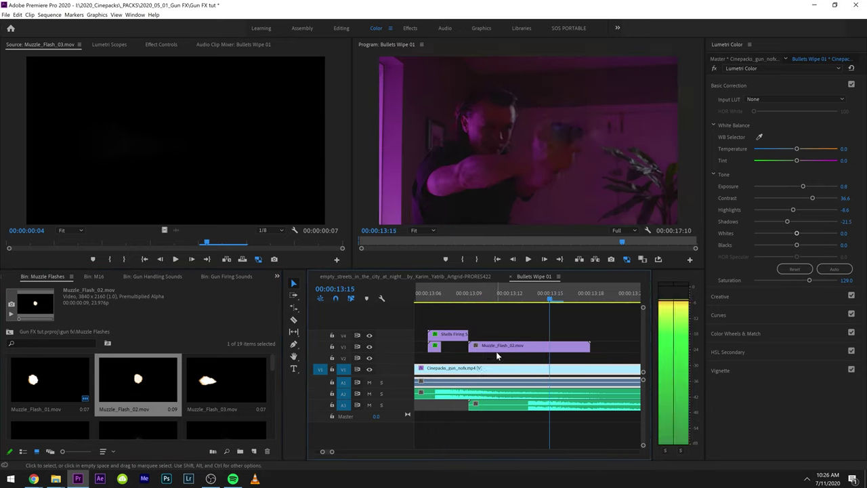
{"action": "left_click_drag", "start_coordinate": [502, 352], "coordinate": [578, 350]}
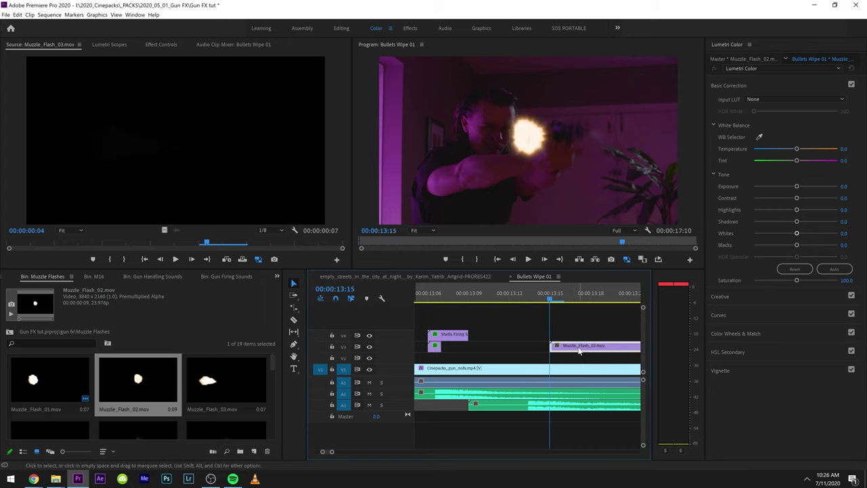
Step: Move the Muzzle_Flash_02 flash onto the tip of the second shooter's gun and check the next frame
{"action": "left_click", "coordinate": [149, 45]}
{"action": "left_click", "coordinate": [30, 81]}
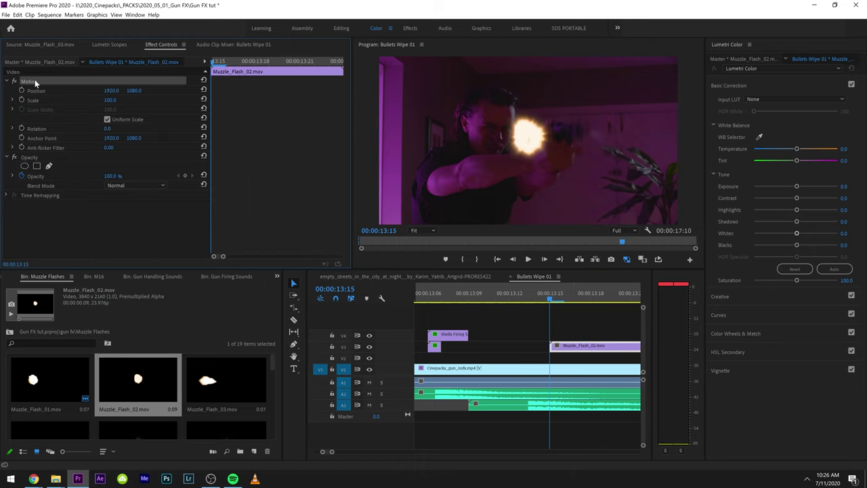
{"action": "left_click_drag", "start_coordinate": [534, 162], "coordinate": [599, 156]}
{"action": "left_click", "coordinate": [279, 200]}
{"action": "key", "text": "Right"}
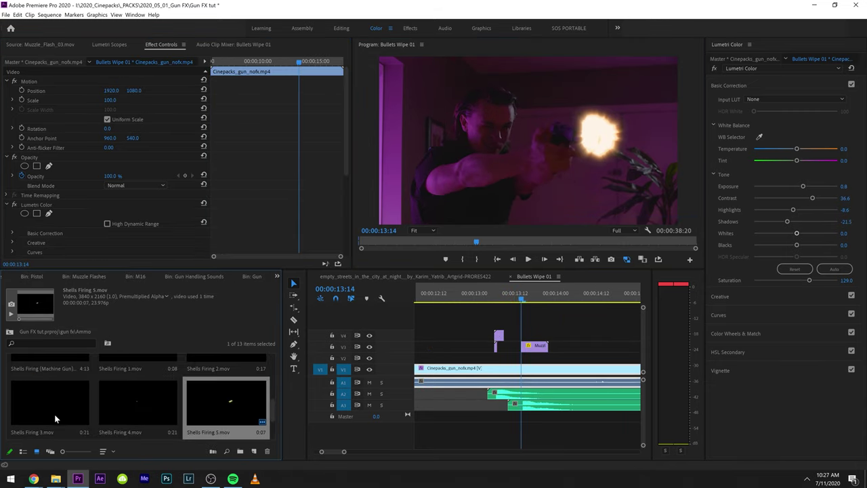
Step: Preview Shells Firing 3.mov, place it on V4 above the second muzzle flash and rate-stretch it shorter, starting at 00:00:13:15
{"action": "double_click", "coordinate": [29, 404]}
{"action": "key", "text": "space"}
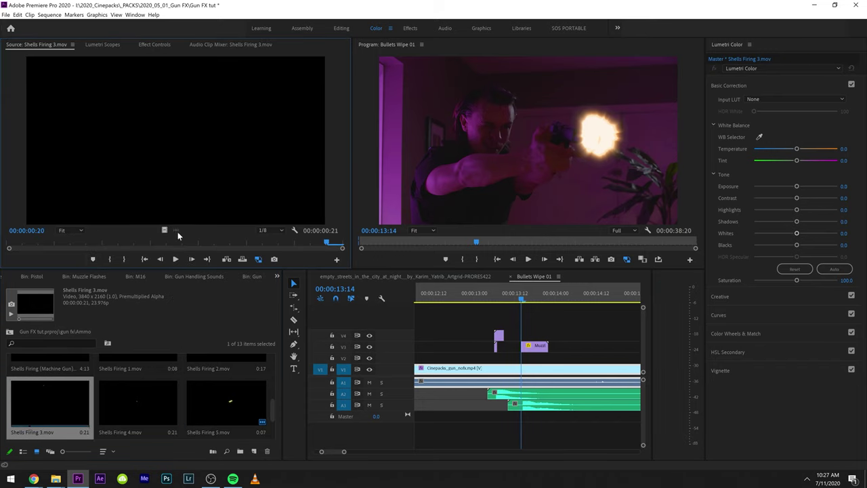
{"action": "left_click_drag", "start_coordinate": [201, 242], "coordinate": [523, 336]}
{"action": "key", "text": "r"}
{"action": "left_click_drag", "start_coordinate": [591, 334], "coordinate": [571, 333]}
{"action": "mouse_move", "coordinate": [524, 297]}
{"action": "left_mouse_down"}
{"action": "mouse_move", "coordinate": [545, 300]}
{"action": "mouse_move", "coordinate": [520, 308]}
{"action": "left_mouse_up"}
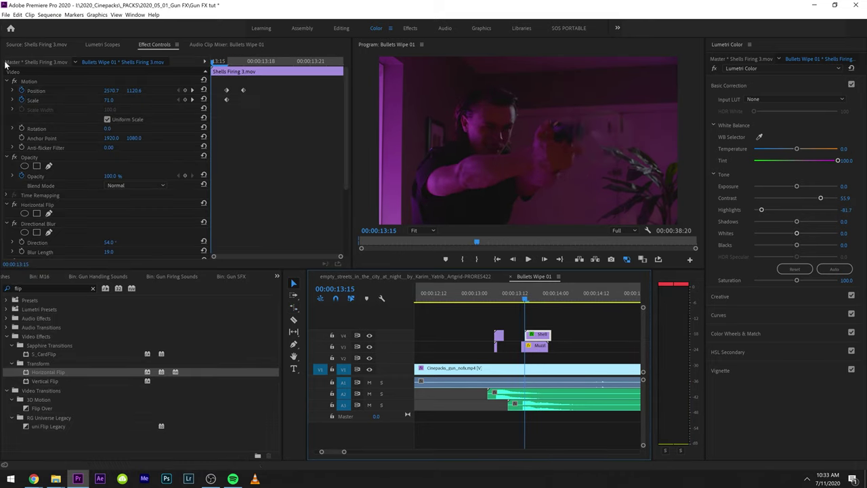
Step: Reposition the V4 shell clip at 00:00:13:15 and 00:00:13:16 to follow the second shooter's gun, and check the following frames
{"action": "left_click", "coordinate": [28, 81]}
{"action": "left_click_drag", "start_coordinate": [532, 158], "coordinate": [539, 152]}
{"action": "key", "text": "Right"}
{"action": "left_click_drag", "start_coordinate": [592, 139], "coordinate": [596, 127]}
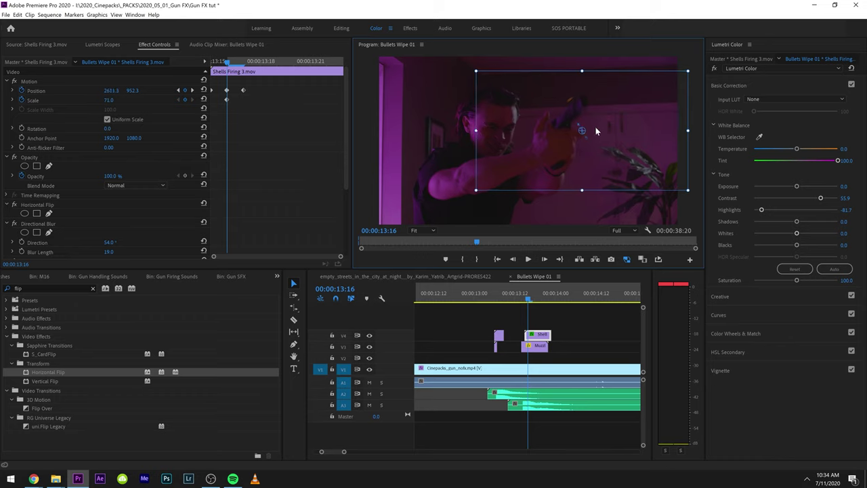
{"action": "key", "text": "Right"}
{"action": "key", "text": "Right"}
{"action": "key", "text": "Right"}
{"action": "key", "text": "Right"}
{"action": "key", "text": "Right"}
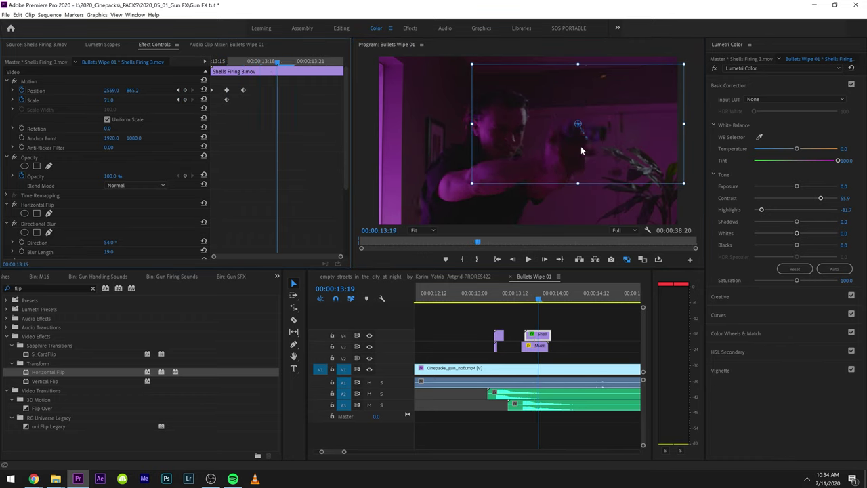
{"action": "key", "text": "Left"}
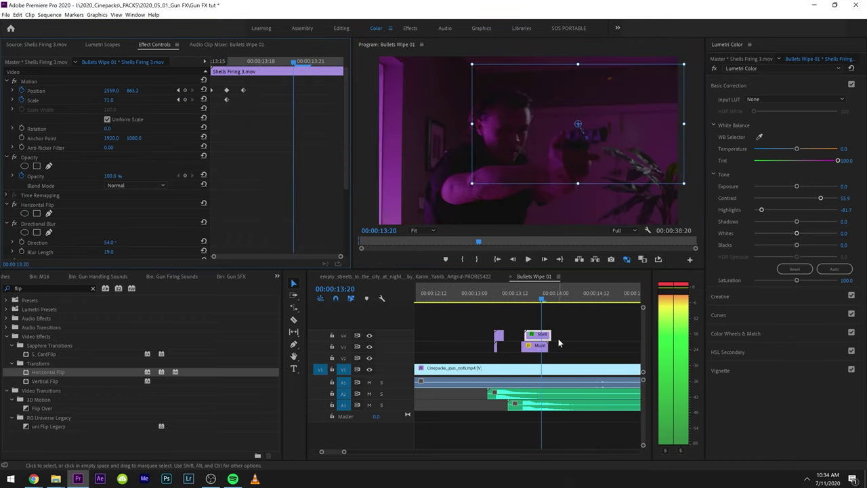
Step: Shorten the Shells Firing 3 clip on V4 to end at about 00:00:13:20 and play the second gunshot
{"action": "left_click", "coordinate": [558, 330]}
{"action": "key", "text": "space"}
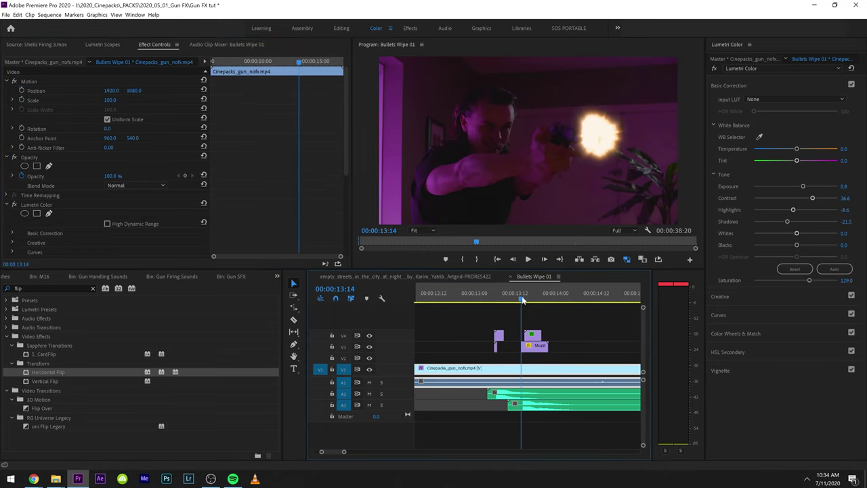
{"action": "left_click_drag", "start_coordinate": [521, 300], "coordinate": [521, 301]}
{"action": "key", "text": "space"}
{"action": "left_click", "coordinate": [515, 300]}
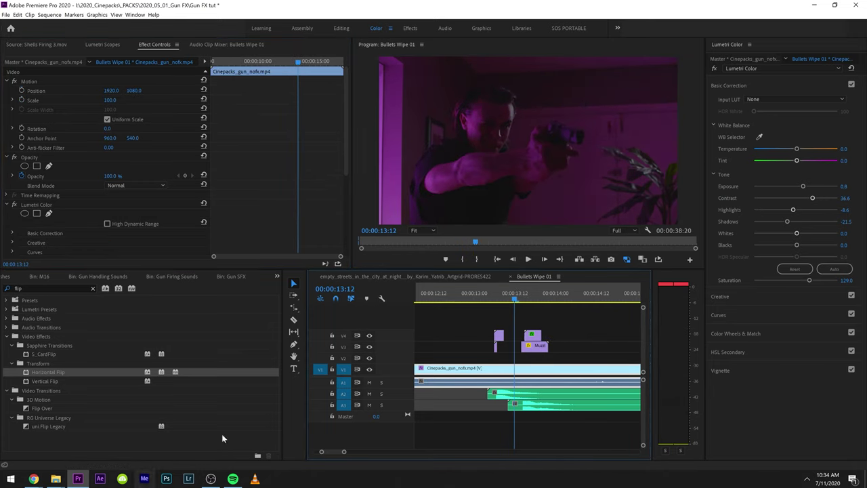
{"action": "left_click", "coordinate": [524, 300]}
Step: Remove the Horizontal Flip effect from the Shells Firing 3 clip
{"action": "left_click", "coordinate": [533, 334]}
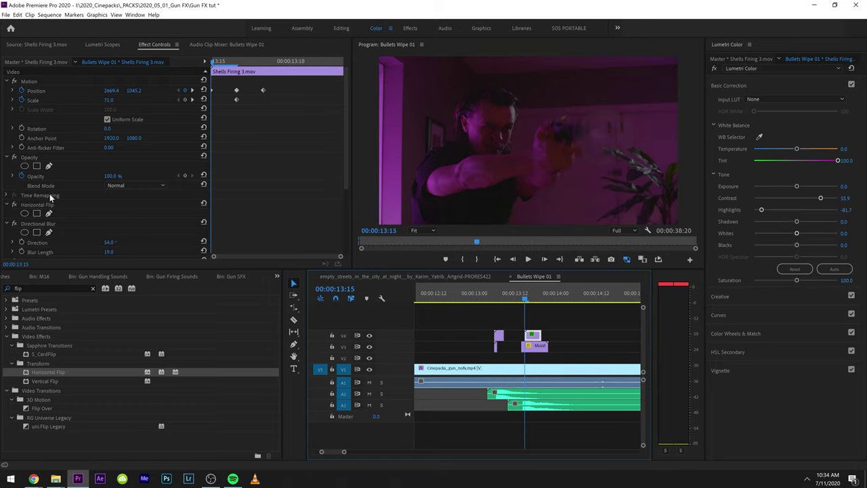
{"action": "left_click", "coordinate": [50, 205]}
{"action": "key", "text": "Delete"}
{"action": "left_click", "coordinate": [528, 301]}
{"action": "left_click_drag", "start_coordinate": [528, 301], "coordinate": [525, 301]}
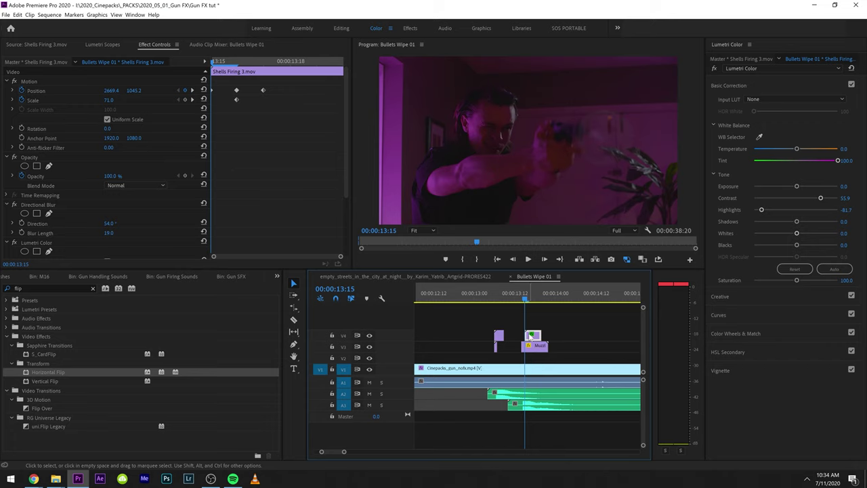
Step: Move the unflipped shells onto the second shooter's gun at 00:00:13:15 and delete the clip's later position and scale keyframes
{"action": "left_click", "coordinate": [25, 80]}
{"action": "left_click_drag", "start_coordinate": [555, 161], "coordinate": [501, 163]}
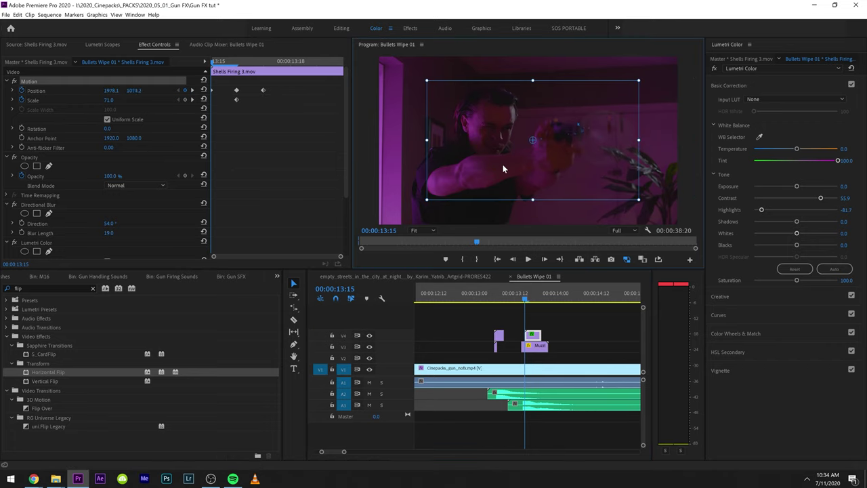
{"action": "left_click_drag", "start_coordinate": [285, 86], "coordinate": [232, 113]}
{"action": "key", "text": "Delete"}
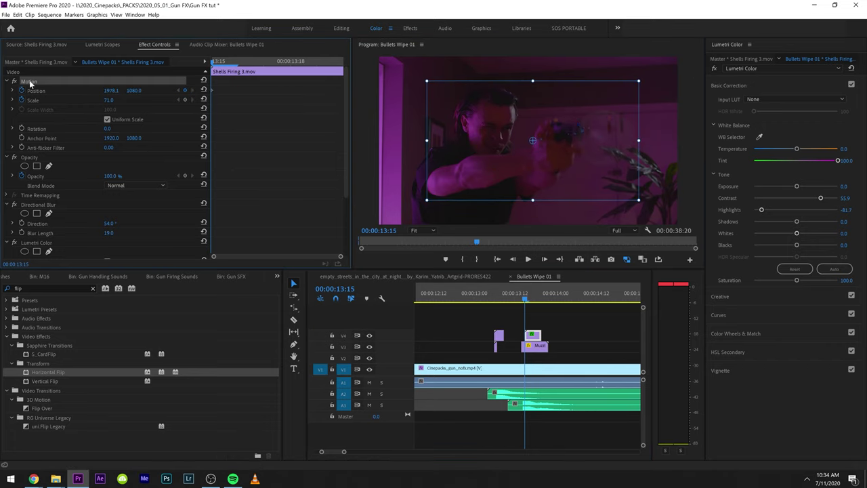
Step: Extend the Shells Firing 3 clip's end by one frame and play both gunshots from before the first flash
{"action": "key", "text": "space"}
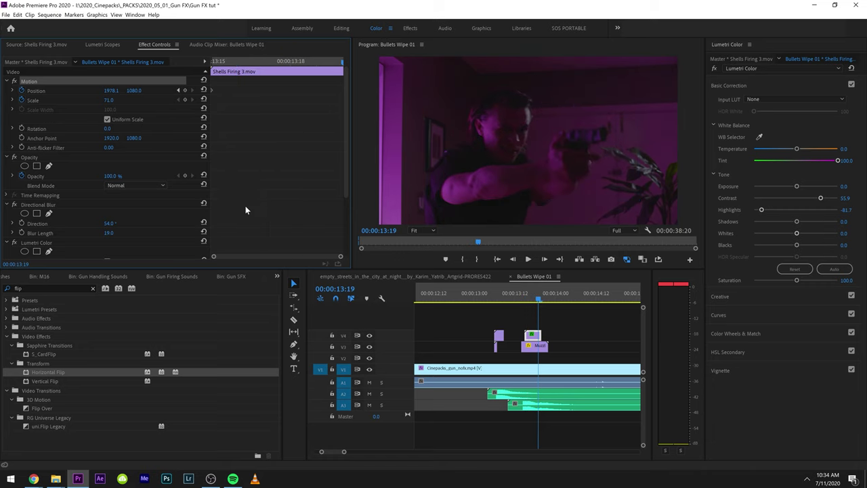
{"action": "key", "text": "Left"}
{"action": "left_click_drag", "start_coordinate": [539, 333], "coordinate": [545, 336]}
{"action": "left_click", "coordinate": [484, 296]}
{"action": "key", "text": "space"}
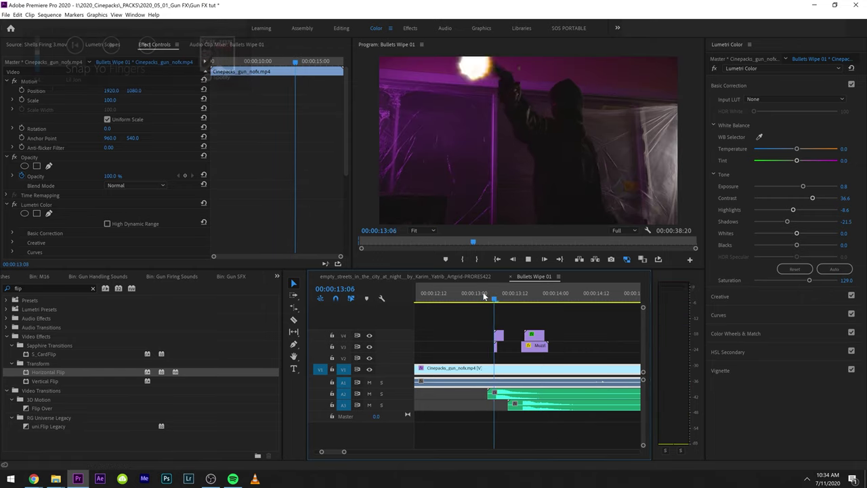
{"action": "left_click_drag", "start_coordinate": [494, 300], "coordinate": [501, 302]}
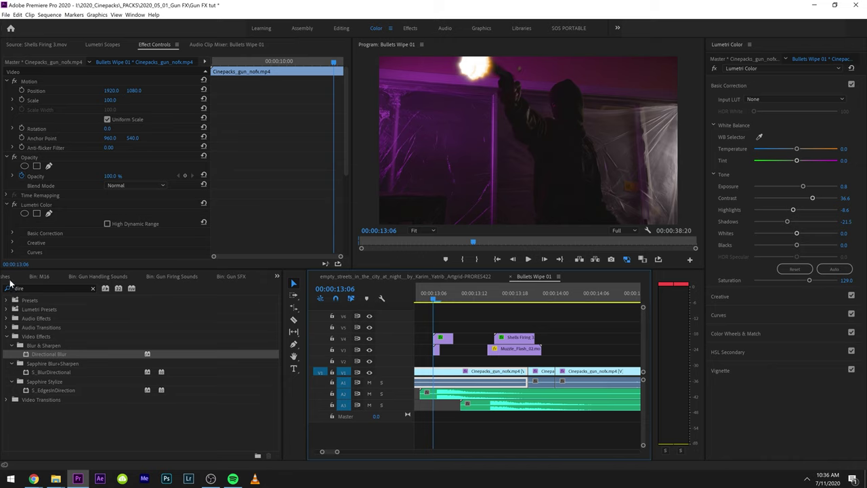
Step: Create an adjustment layer and place it on V5 above the first muzzle flash, starting at 00:00:13:06
{"action": "left_click", "coordinate": [8, 278]}
{"action": "left_click", "coordinate": [252, 451]}
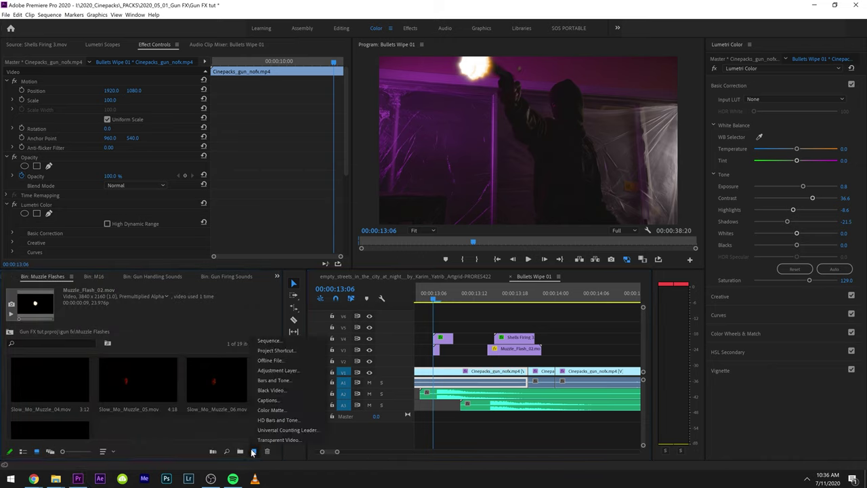
{"action": "left_click", "coordinate": [285, 370]}
{"action": "key", "text": "Return"}
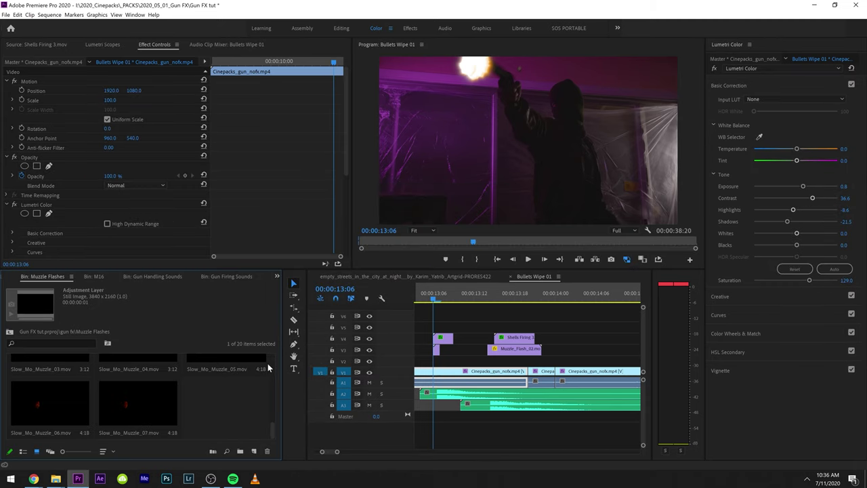
{"action": "scroll", "coordinate": [189, 404], "scroll_direction": "up", "scroll_amount": 2}
{"action": "left_click_drag", "start_coordinate": [90, 384], "coordinate": [436, 326]}
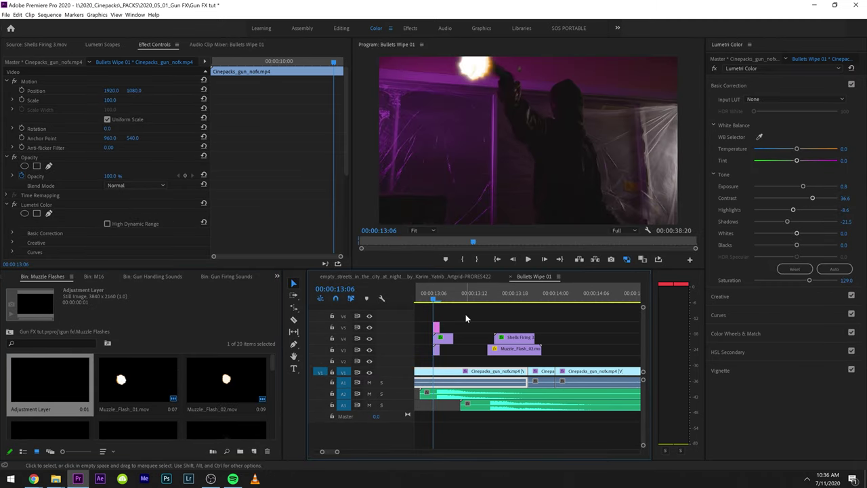
Step: Check the frames after the first flash and extend the V5 adjustment layer to two frames
{"action": "key", "text": "Right"}
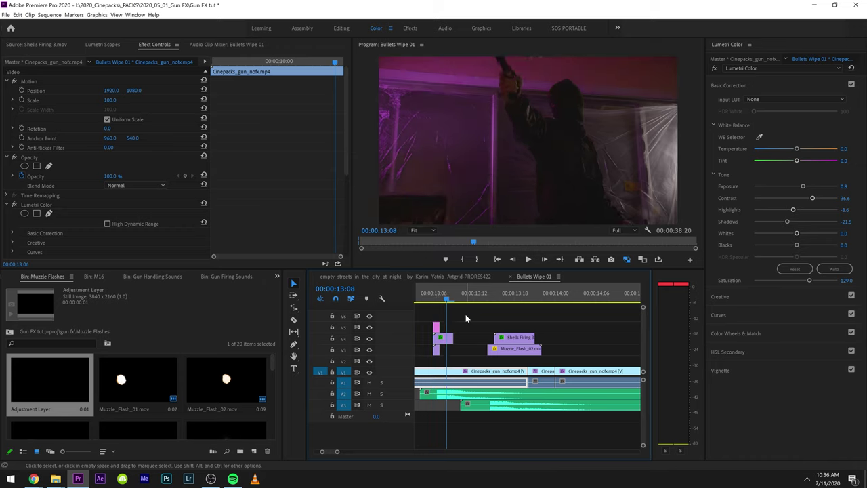
{"action": "left_click_drag", "start_coordinate": [439, 327], "coordinate": [436, 300]}
{"action": "right_click", "coordinate": [445, 325]}
{"action": "left_click", "coordinate": [472, 375]}
Step: Raise the adjustment layer's exposure to 1.2 and warm its temperature at 00:00:13:06
{"action": "left_click", "coordinate": [439, 328]}
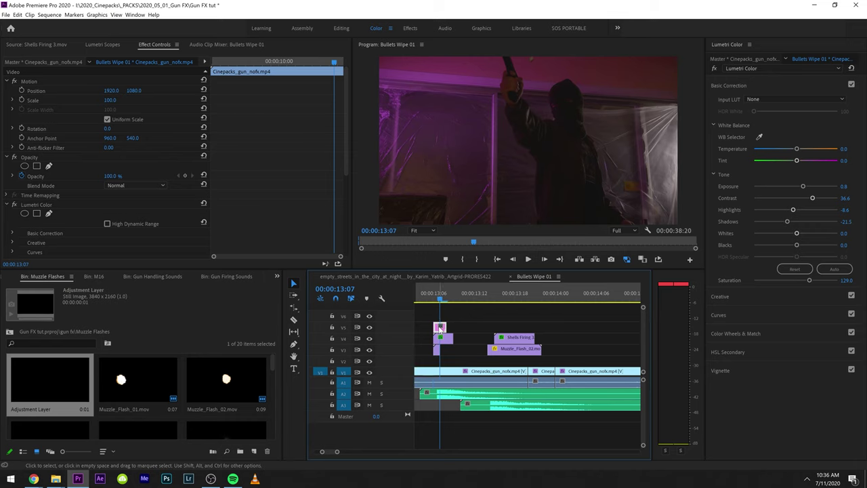
{"action": "key", "text": "Left"}
{"action": "left_click_drag", "start_coordinate": [797, 188], "coordinate": [807, 190]}
{"action": "left_click_drag", "start_coordinate": [796, 149], "coordinate": [823, 151]}
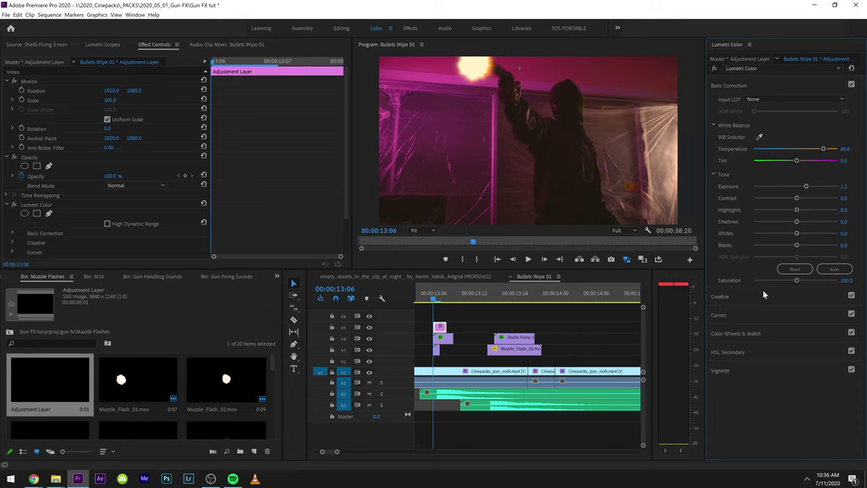
Step: Warm the adjustment layer's highlights with the color wheels and raise its shadows to 19.4
{"action": "left_click", "coordinate": [737, 333]}
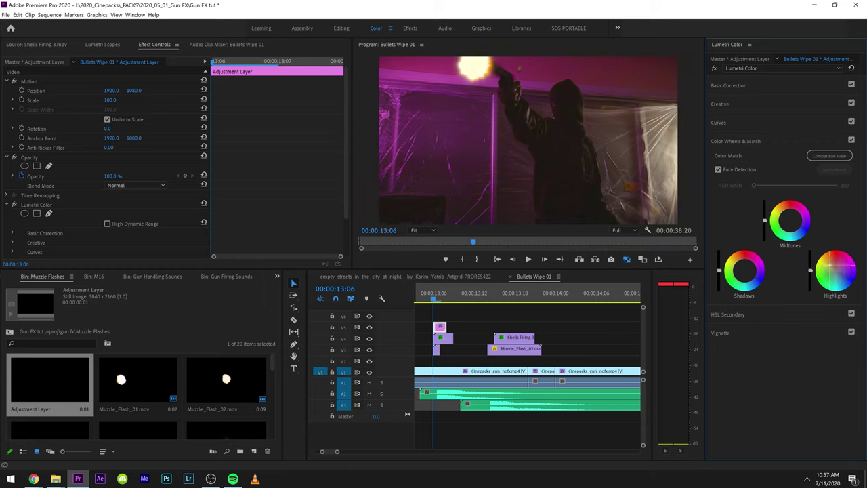
{"action": "left_click", "coordinate": [728, 86]}
{"action": "left_click_drag", "start_coordinate": [797, 221], "coordinate": [803, 220]}
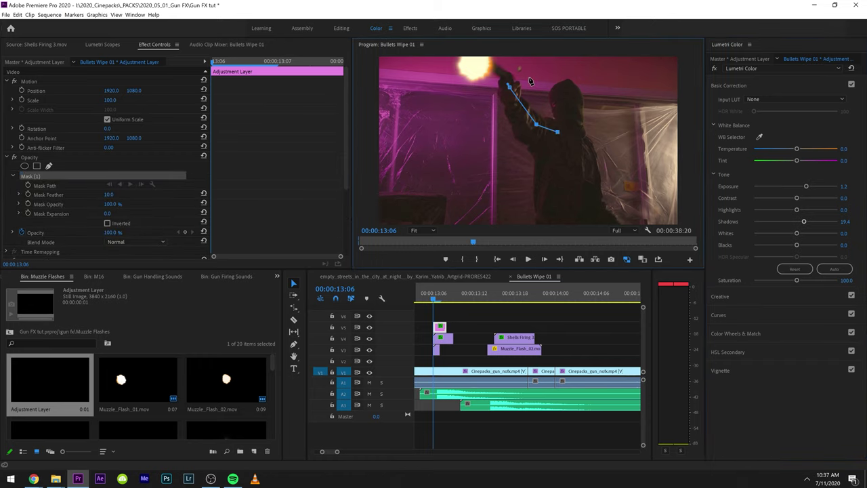
Step: Draw an opacity mask on the adjustment layer around the hooded shooter, with feather 249 and expansion 75
{"action": "key", "text": "ctrl+z"}
{"action": "left_click", "coordinate": [515, 101]}
{"action": "left_click", "coordinate": [523, 114]}
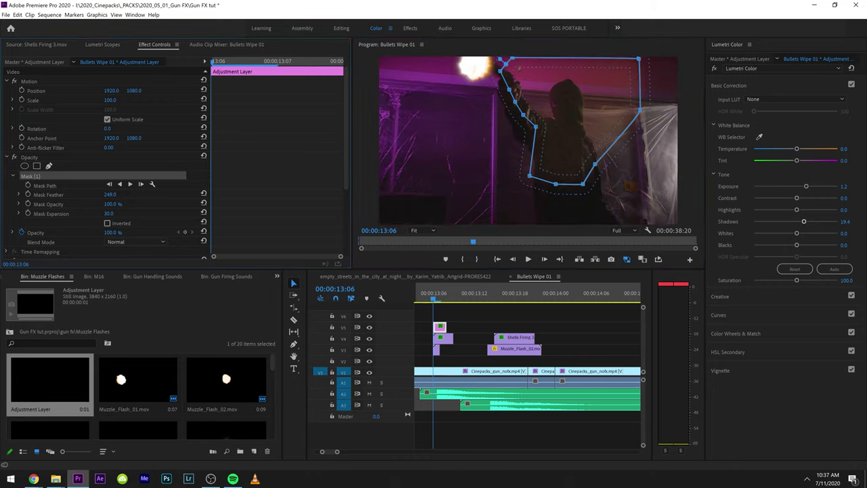
{"action": "left_click_drag", "start_coordinate": [109, 213], "coordinate": [155, 214]}
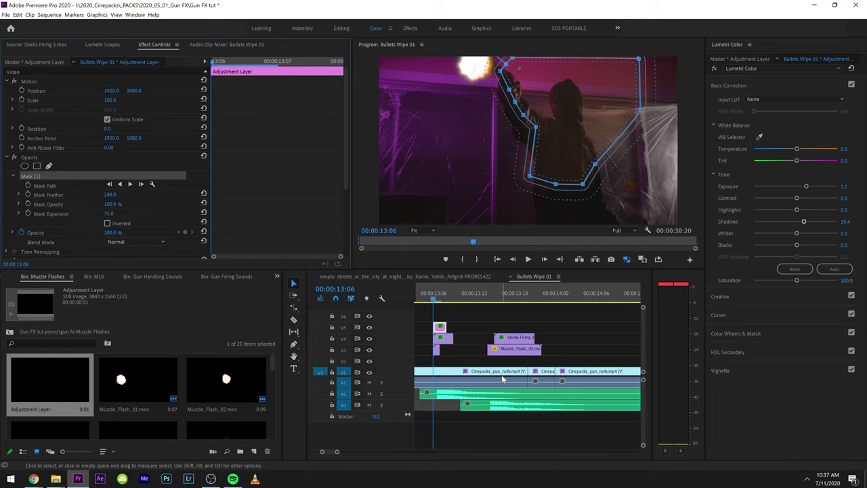
Step: Shorten the V5 adjustment layer to one frame at exposure -0.1, and widen its mask's feather and expansion
{"action": "left_click", "coordinate": [501, 375]}
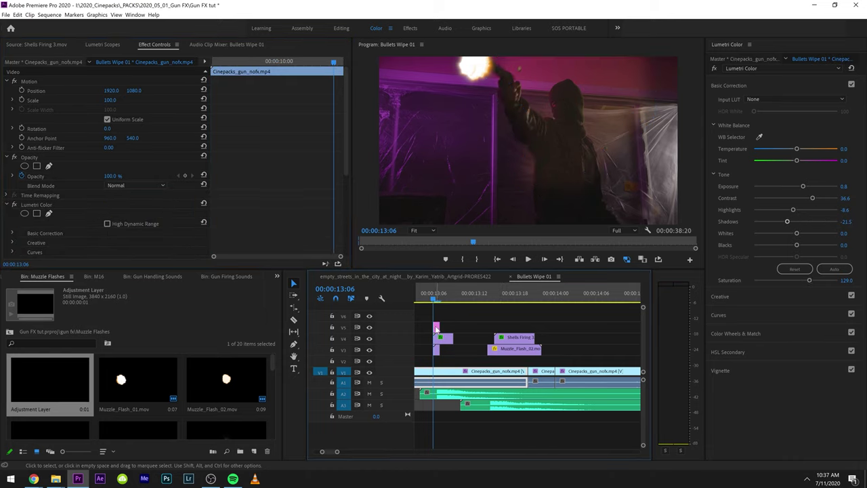
{"action": "left_click", "coordinate": [436, 328]}
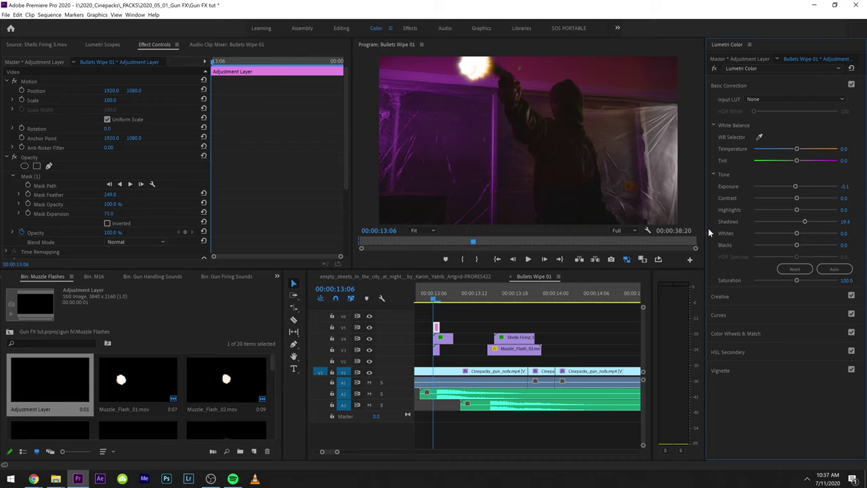
{"action": "scroll", "coordinate": [115, 170], "scroll_direction": "down", "scroll_amount": 3}
{"action": "left_click_drag", "start_coordinate": [113, 142], "coordinate": [110, 161]}
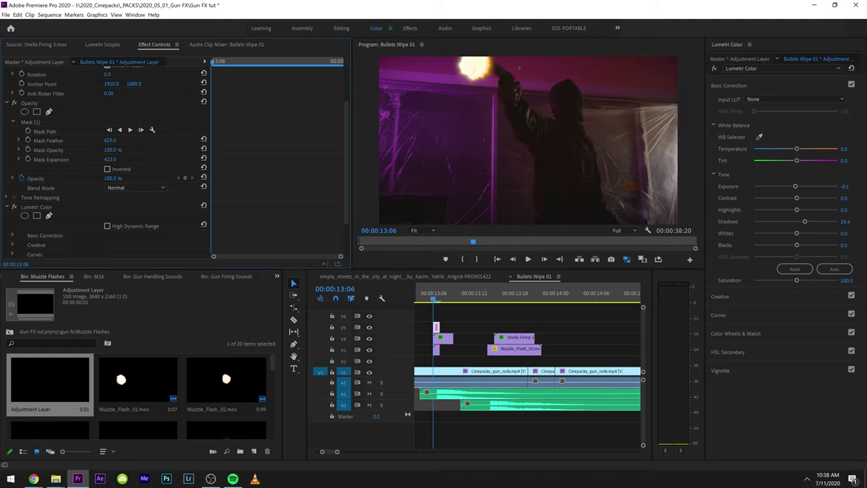
Step: Copy the masked adjustment layer along V5 to above the second muzzle flash, starting at 00:00:13:14
{"action": "left_click", "coordinate": [445, 301]}
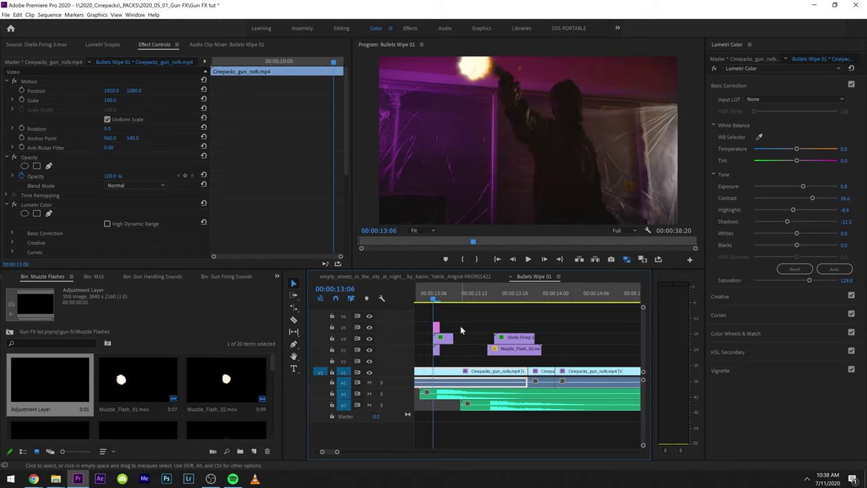
{"action": "key", "text": "Right"}
{"action": "key", "text": "Right"}
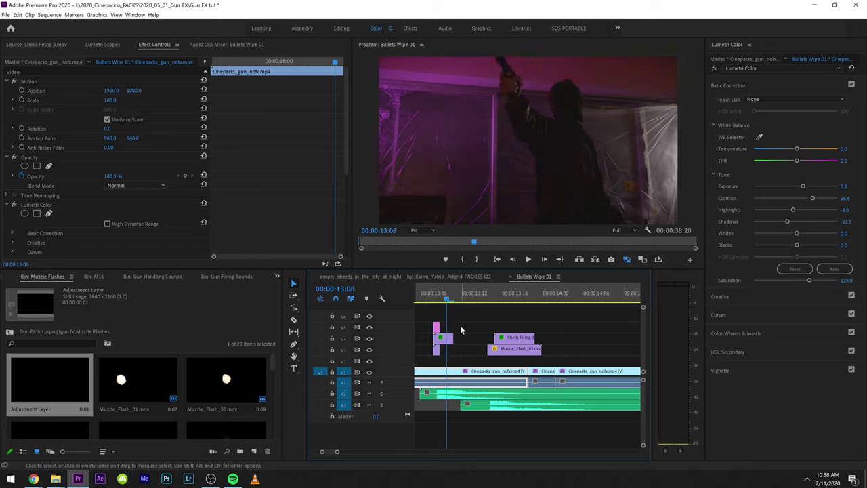
{"action": "key", "text": "Right"}
{"action": "key", "text": "Right"}
{"action": "key", "text": "Right"}
{"action": "key", "text": "Right"}
{"action": "key", "text": "Right"}
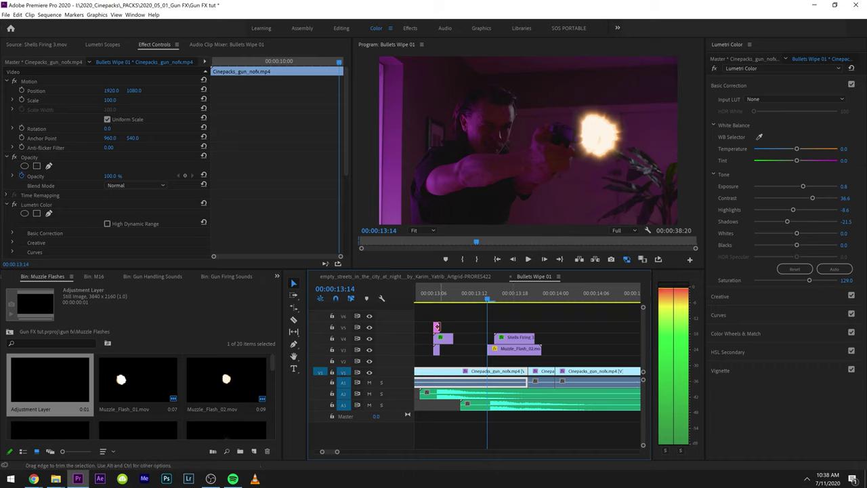
{"action": "left_click_drag", "start_coordinate": [437, 327], "coordinate": [501, 329]}
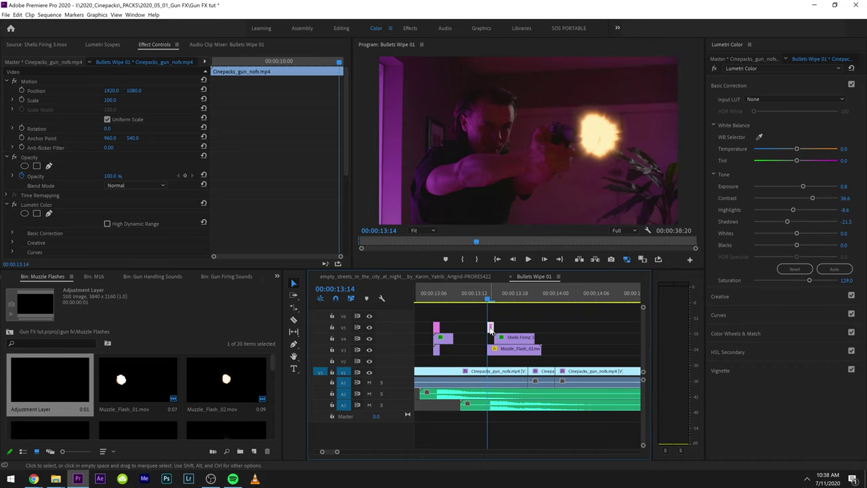
Step: Replace the copied adjustment layer's mask with a new one drawn around the second shooter's head, arms and gun
{"action": "left_click", "coordinate": [36, 176]}
{"action": "key", "text": "Delete"}
{"action": "left_click", "coordinate": [49, 166]}
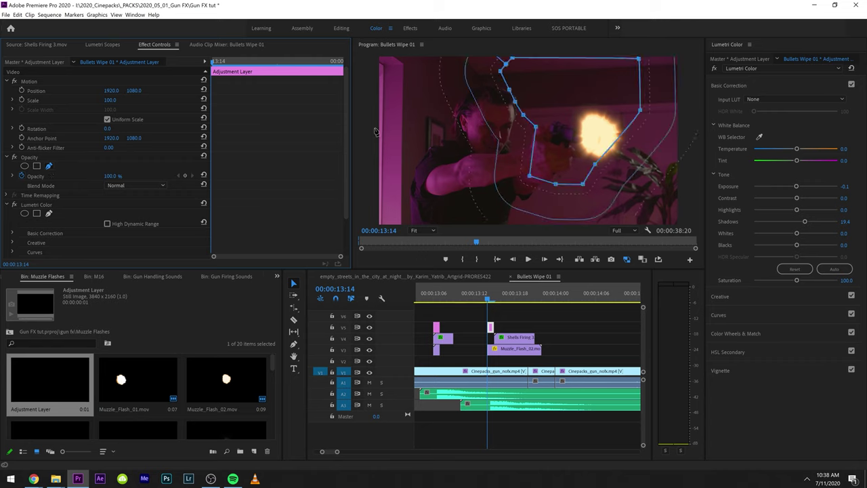
{"action": "left_click", "coordinate": [546, 161]}
{"action": "left_click", "coordinate": [580, 105]}
{"action": "left_click", "coordinate": [510, 65]}
{"action": "left_click", "coordinate": [450, 74]}
{"action": "left_click", "coordinate": [417, 79]}
{"action": "left_click", "coordinate": [406, 133]}
{"action": "left_click", "coordinate": [429, 182]}
{"action": "left_click", "coordinate": [482, 182]}
{"action": "left_click", "coordinate": [546, 161]}
{"action": "left_click", "coordinate": [534, 174]}
{"action": "left_click", "coordinate": [546, 162]}
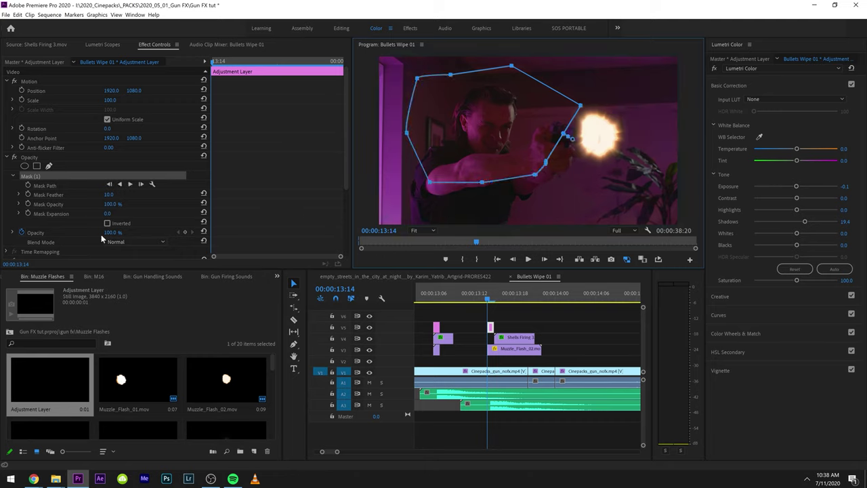
Step: Set the second shooter's mask feather to 678 and toggle track V5 to compare the lighting
{"action": "left_click_drag", "start_coordinate": [108, 195], "coordinate": [114, 194]}
{"action": "left_click_drag", "start_coordinate": [585, 147], "coordinate": [593, 151]}
{"action": "left_click", "coordinate": [367, 332]}
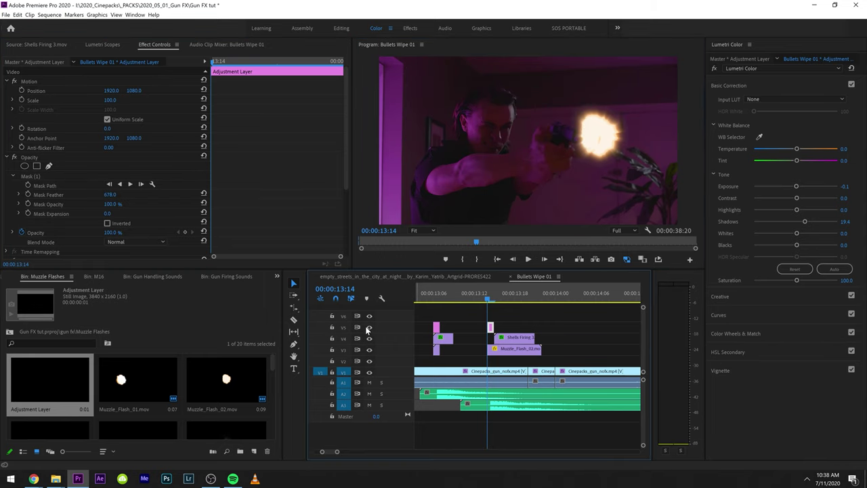
Step: Play both gunshots with their light effects and mark a 20-frame In to Out range around them
{"action": "key", "text": "Right"}
{"action": "key", "text": "Right"}
{"action": "key", "text": "Right"}
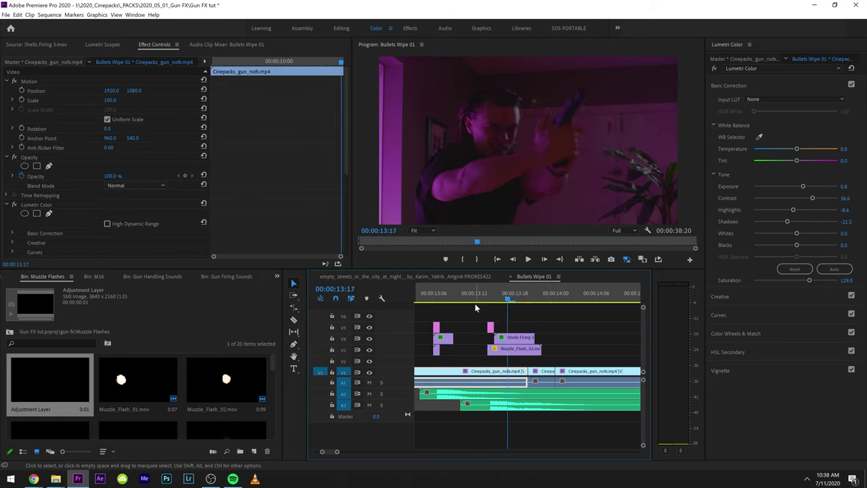
{"action": "left_click_drag", "start_coordinate": [474, 303], "coordinate": [417, 305]}
{"action": "key", "text": "space"}
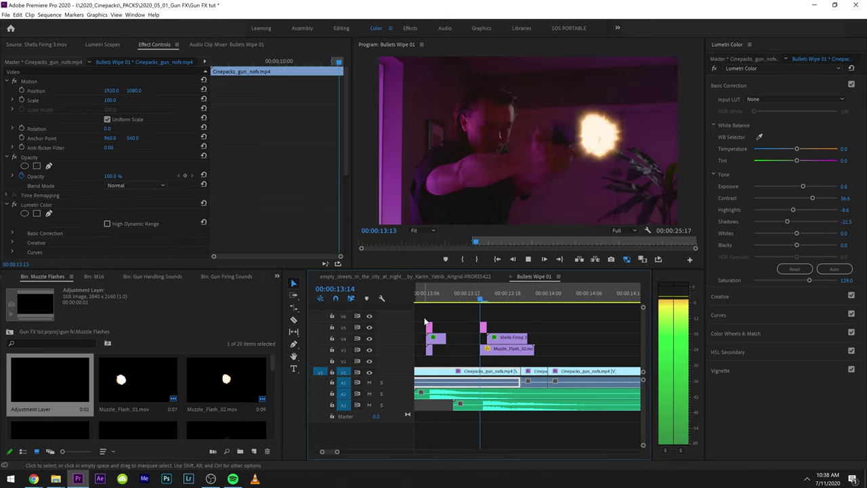
{"action": "key", "text": "space"}
{"action": "left_click", "coordinate": [534, 298]}
{"action": "key", "text": "o"}
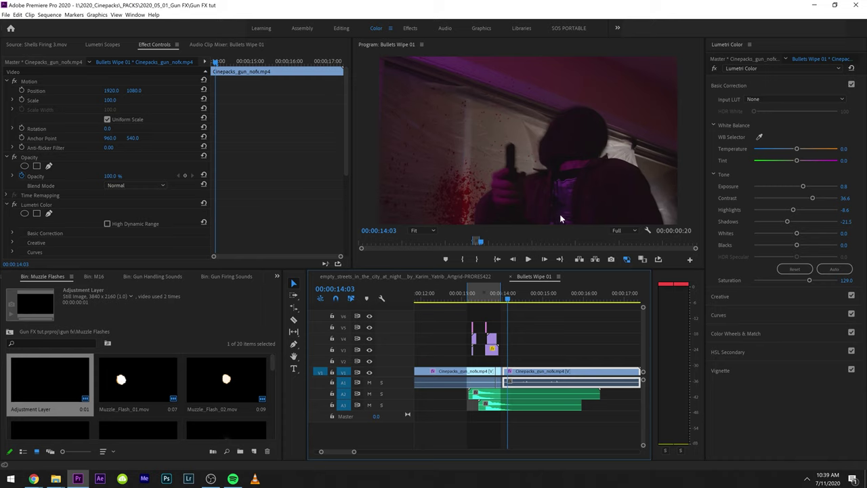
Step: Open the M16 bin and preview M16 Loop Gold.mov
{"action": "left_click", "coordinate": [101, 276]}
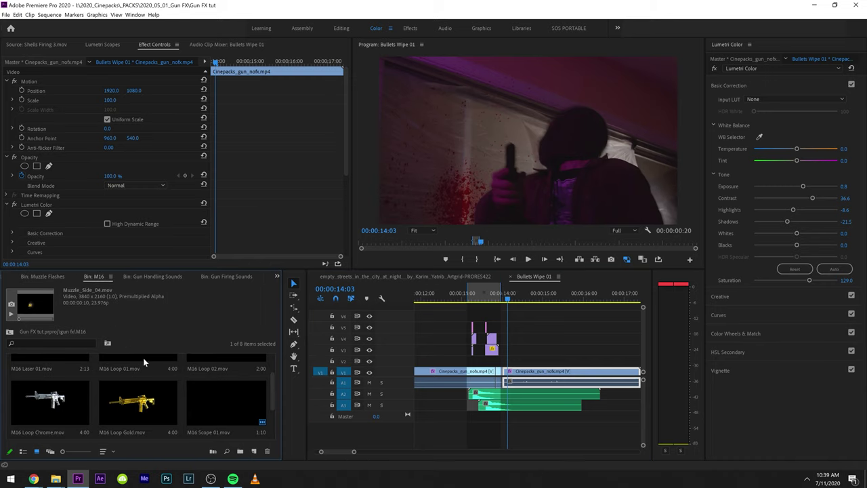
{"action": "right_click", "coordinate": [148, 399]}
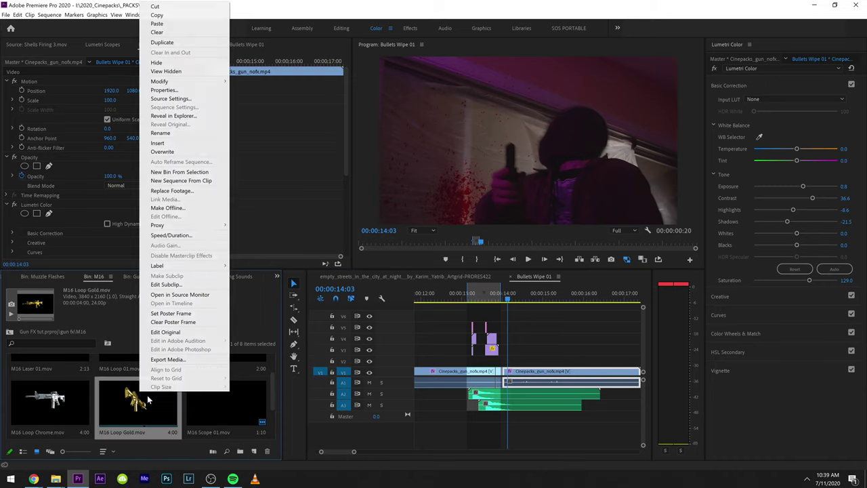
{"action": "left_click", "coordinate": [106, 382]}
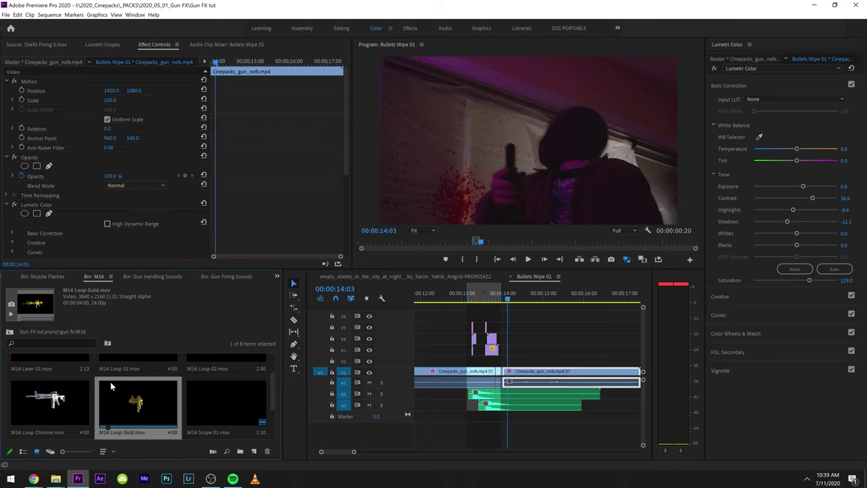